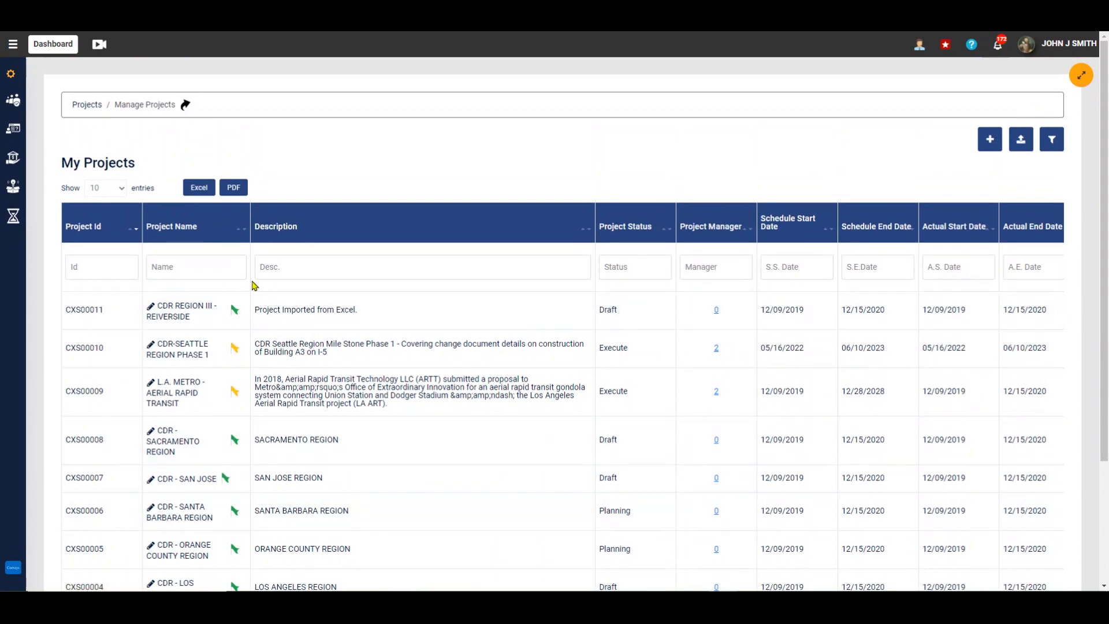
Look through the My Projects list, examining its rows and all columns from project ID to the row actions
{"action": "left_click", "coordinate": [238, 188]}
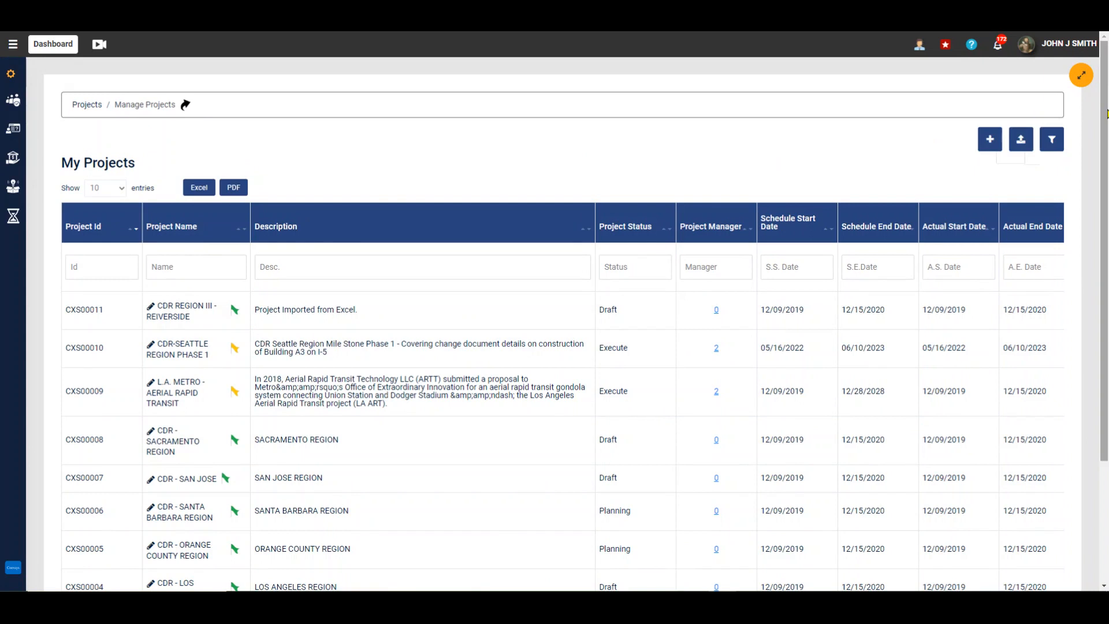
{"action": "left_click_drag", "start_coordinate": [1107, 113], "coordinate": [1107, 211]}
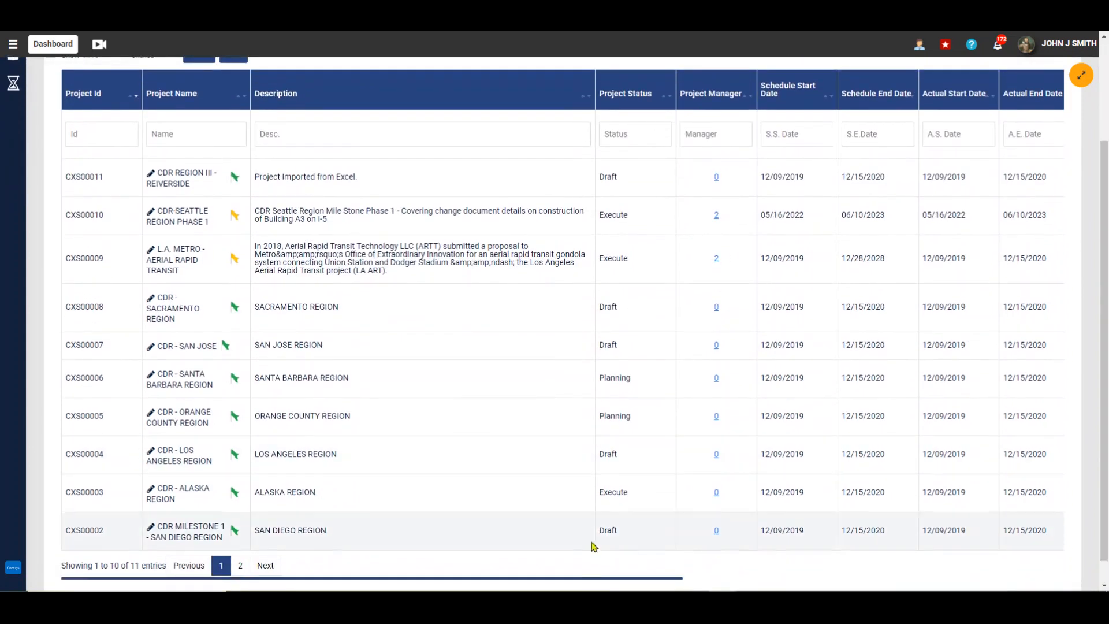
{"action": "left_click_drag", "start_coordinate": [596, 585], "coordinate": [988, 578]}
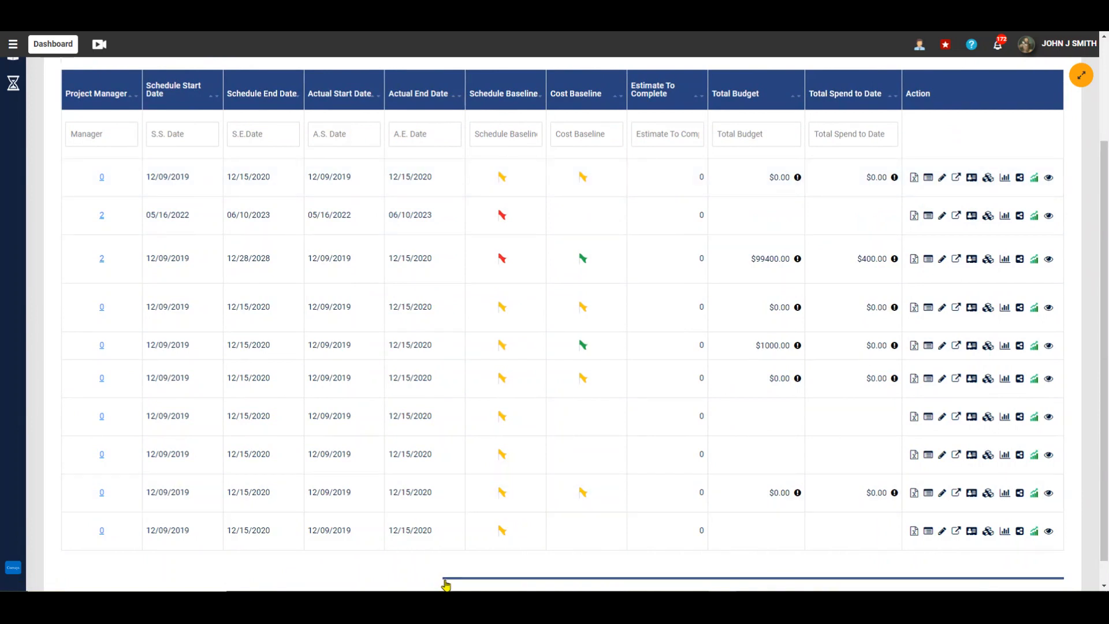
{"action": "left_click_drag", "start_coordinate": [443, 585], "coordinate": [62, 585]}
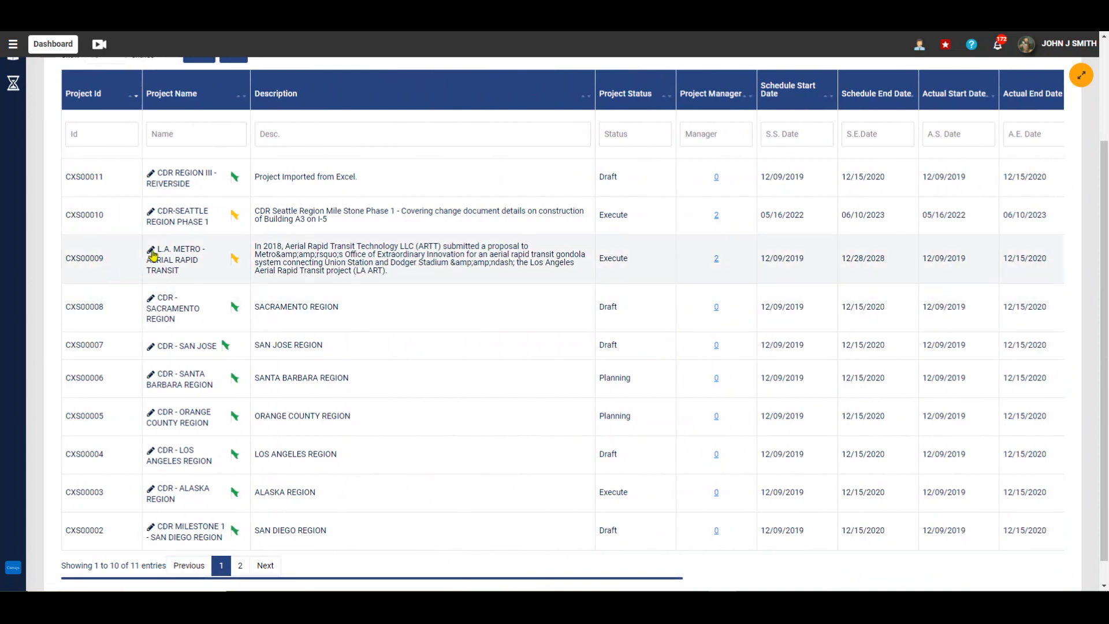
Open the L.A. METRO - AERIAL RAPID TRANSIT project for editing and view the available project status options
{"action": "left_click", "coordinate": [152, 251]}
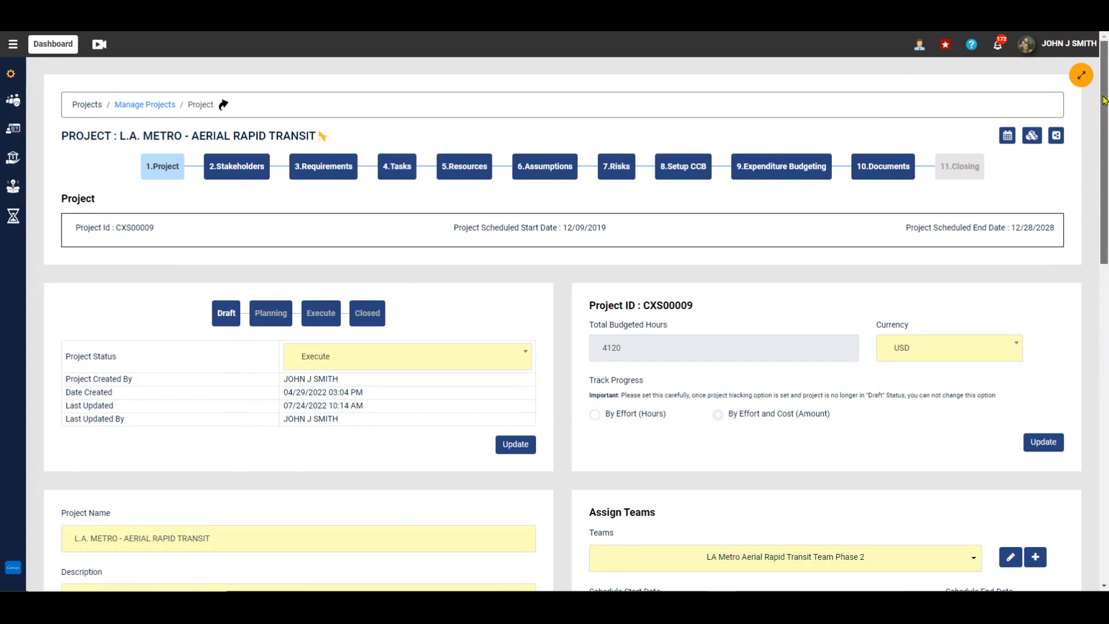
{"action": "left_click_drag", "start_coordinate": [1105, 101], "coordinate": [1106, 153]}
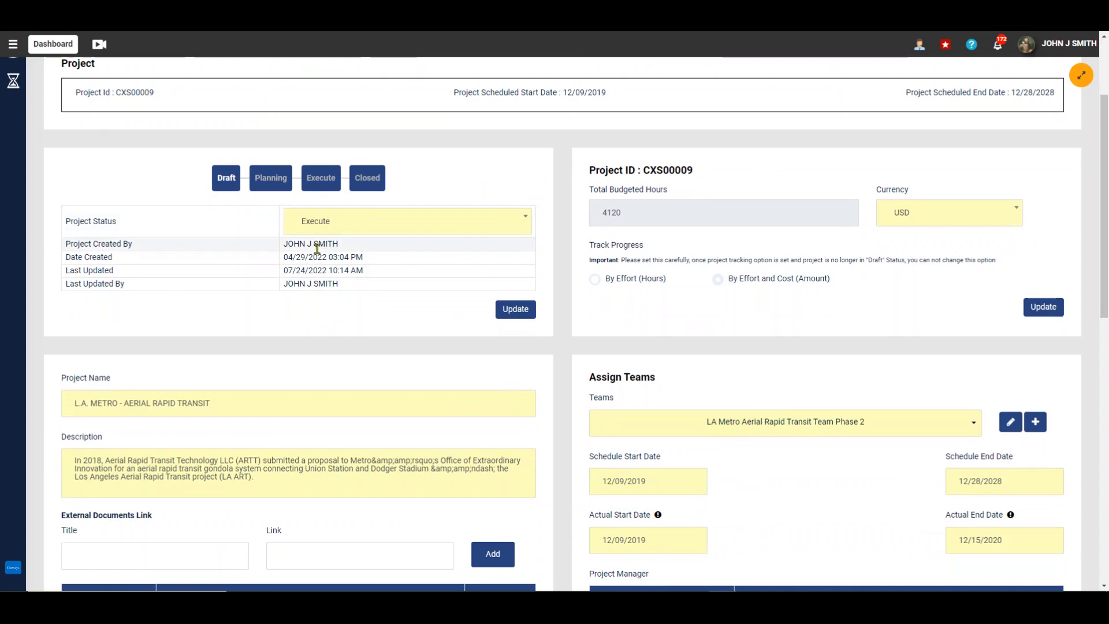
{"action": "left_click", "coordinate": [347, 230]}
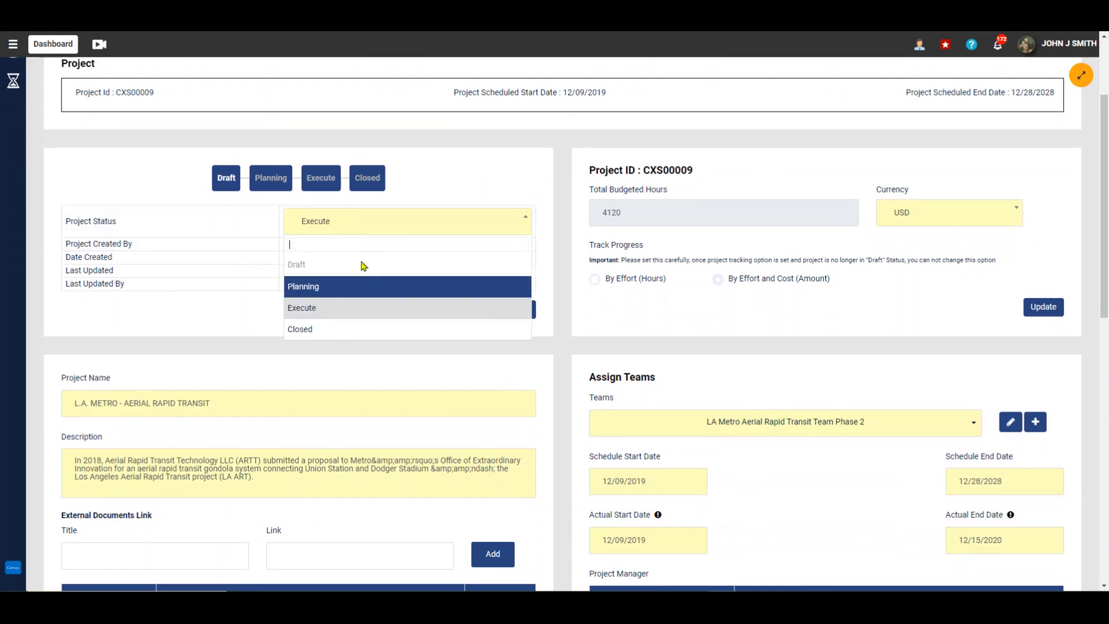
{"action": "left_click", "coordinate": [450, 182]}
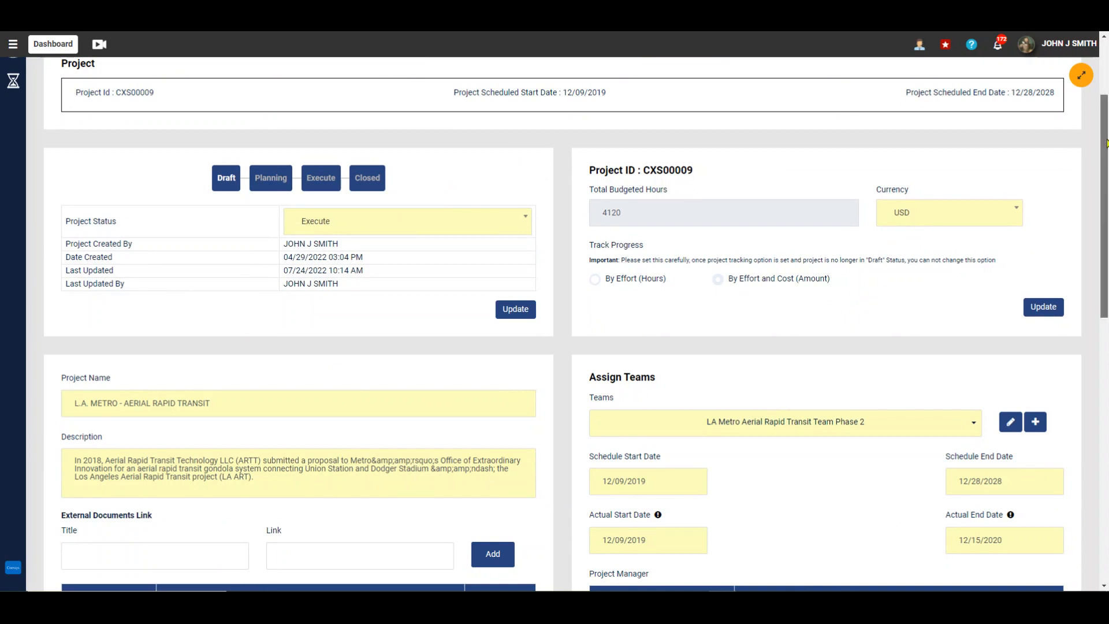
Review the project's description, external document links, assigned teams, attachments and change requests
{"action": "scroll", "coordinate": [1104, 199], "scroll_direction": "down", "scroll_amount": 3}
{"action": "left_click_drag", "start_coordinate": [1107, 199], "coordinate": [1107, 246]}
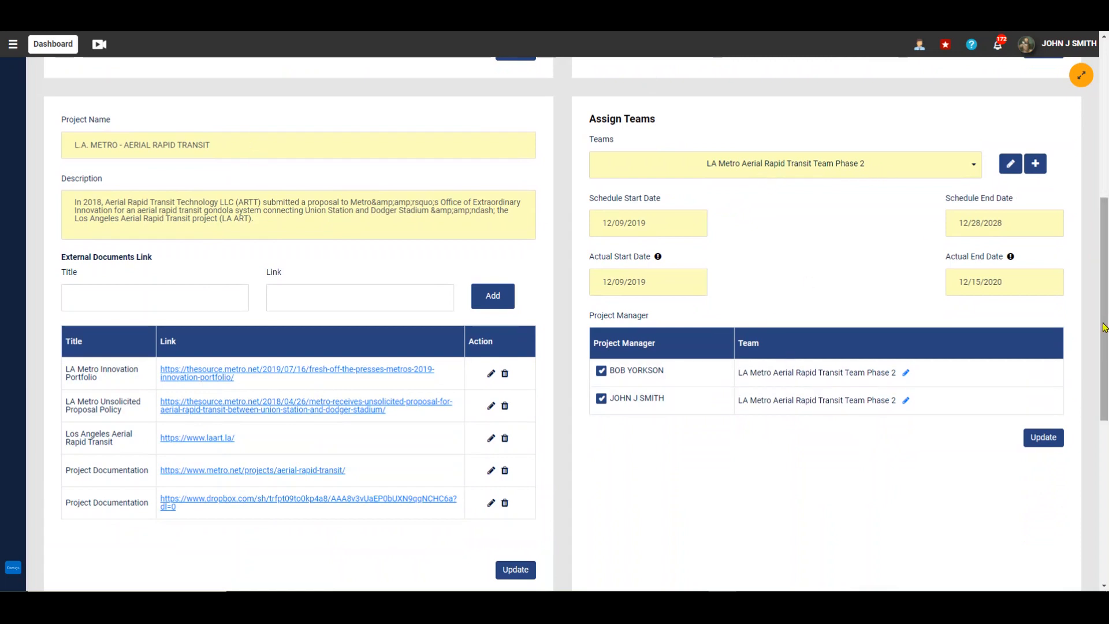
{"action": "left_click_drag", "start_coordinate": [1104, 327], "coordinate": [1106, 488]}
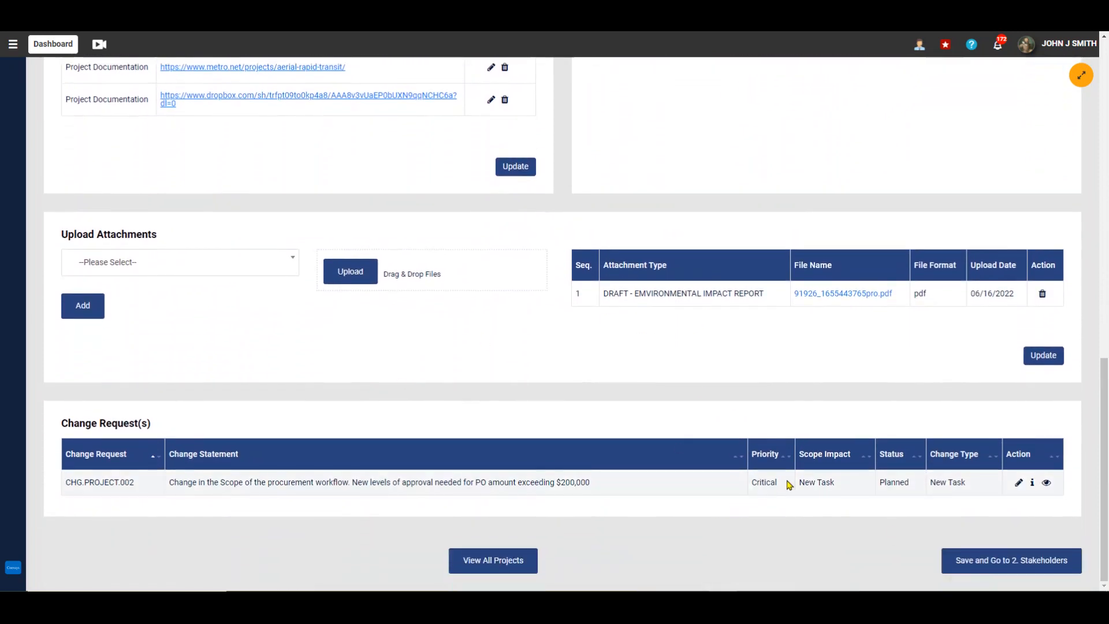
Save and continue to Stakeholders, and view the member record of the LA METRO - INFORMATION TECHNOLOGY group
{"action": "left_click", "coordinate": [1008, 559]}
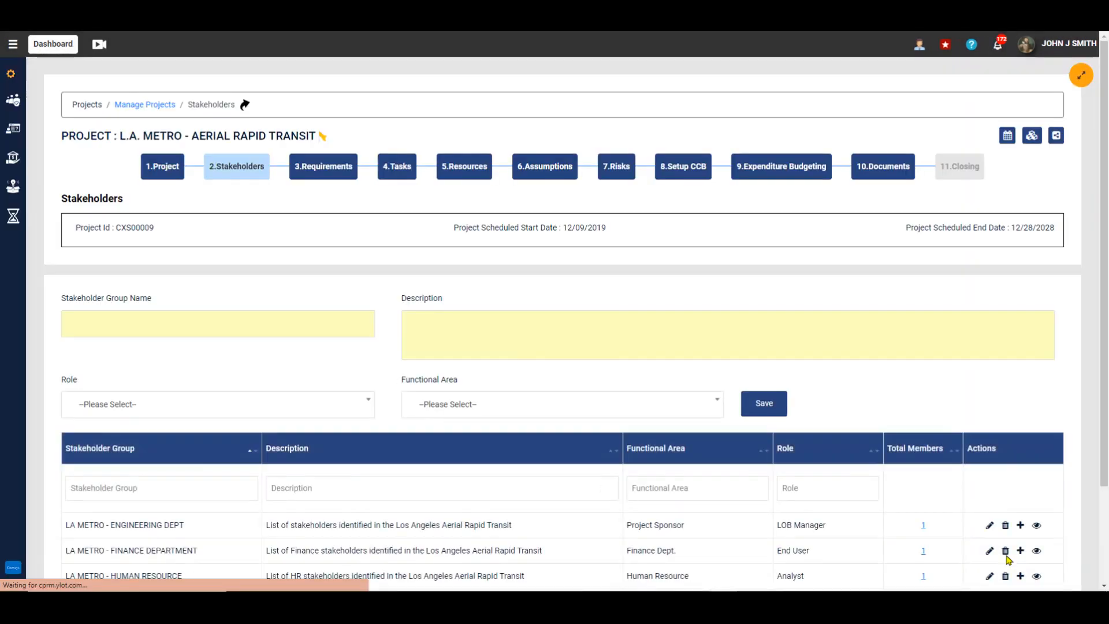
{"action": "left_click_drag", "start_coordinate": [1104, 232], "coordinate": [1108, 320]}
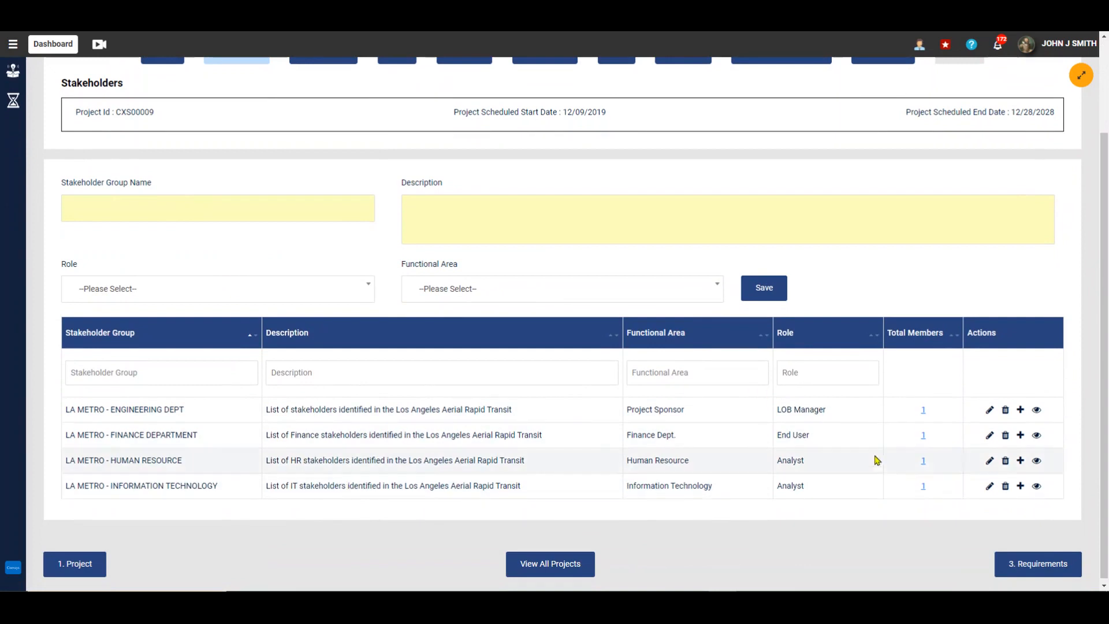
{"action": "left_click", "coordinate": [924, 487]}
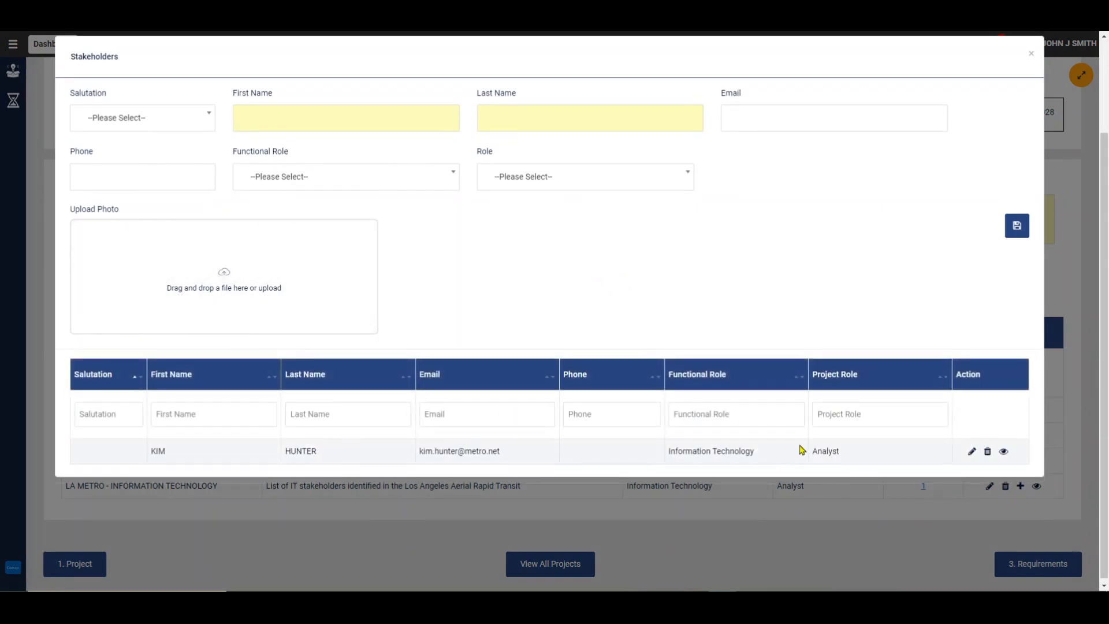
{"action": "left_click", "coordinate": [970, 452]}
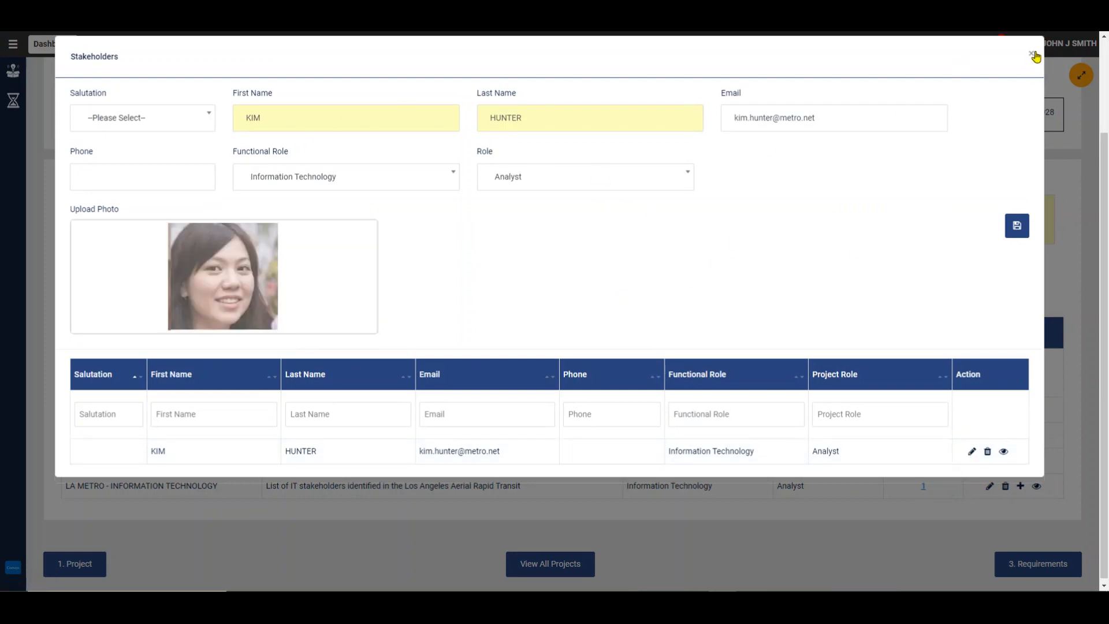
{"action": "left_click", "coordinate": [1033, 54]}
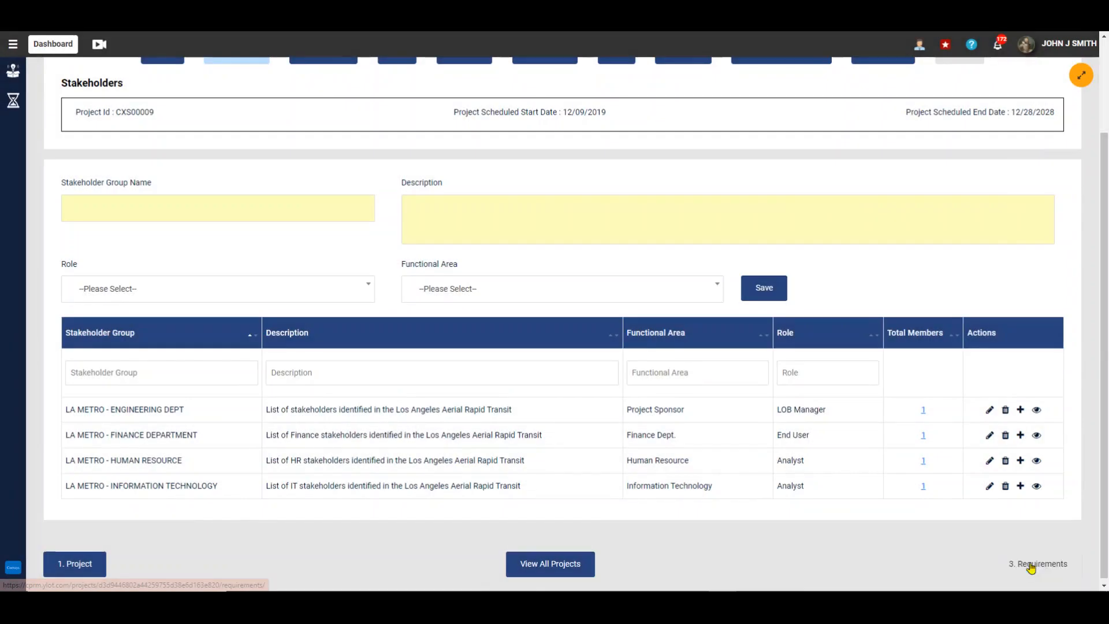
Open the PHASE 1- REGULATORY APPROVALS requirement for editing, review its details and required approvers, and save and close it
{"action": "left_click", "coordinate": [1031, 568]}
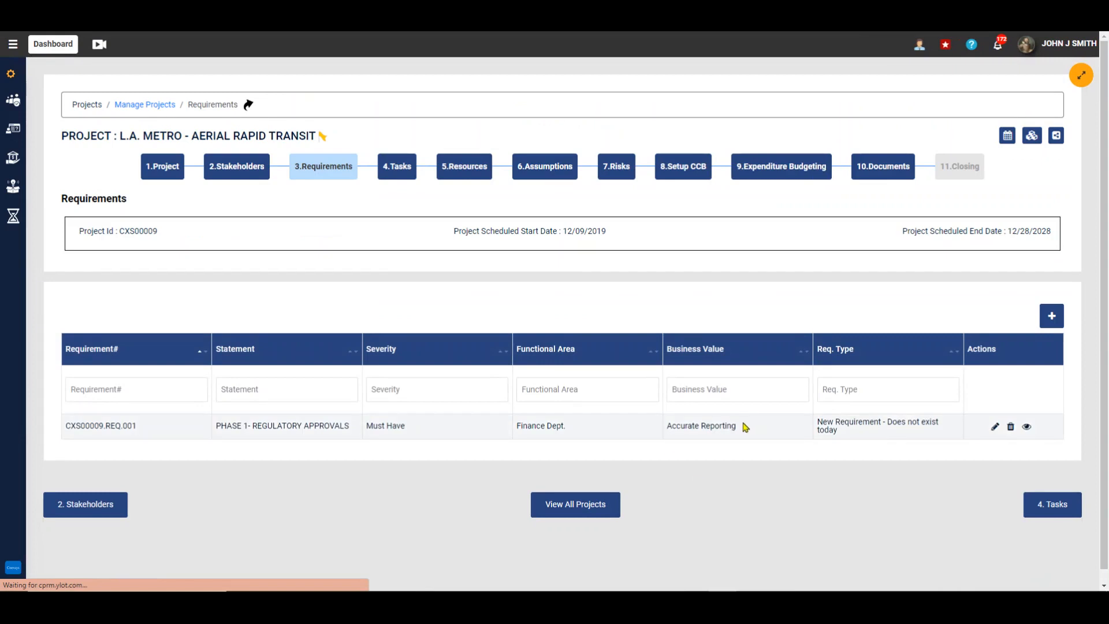
{"action": "left_click", "coordinate": [995, 427]}
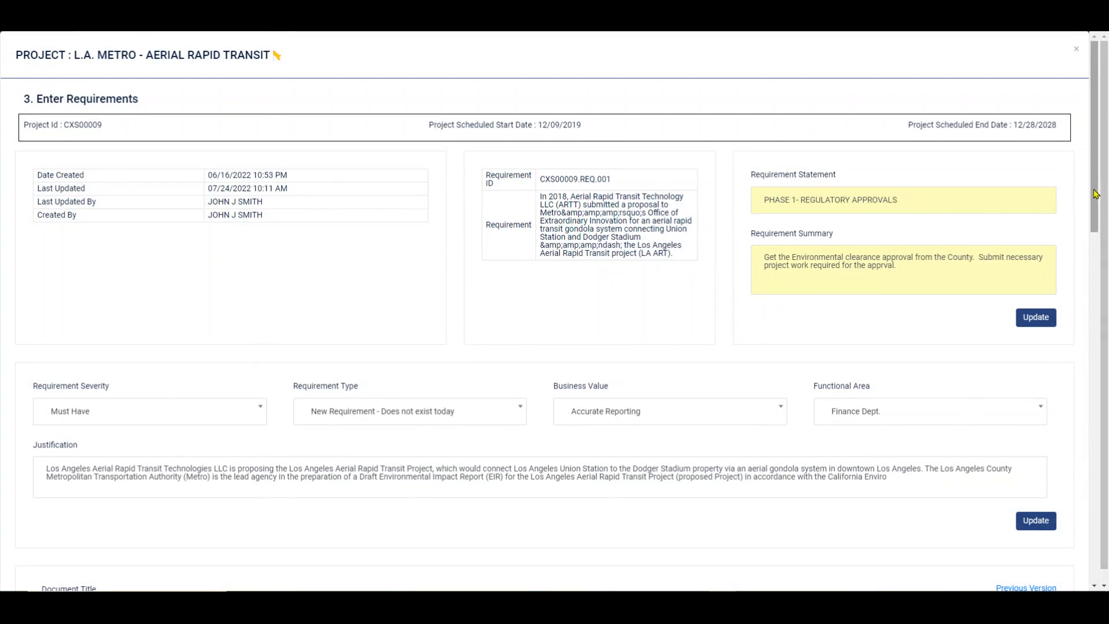
{"action": "left_click_drag", "start_coordinate": [1096, 193], "coordinate": [1107, 538]}
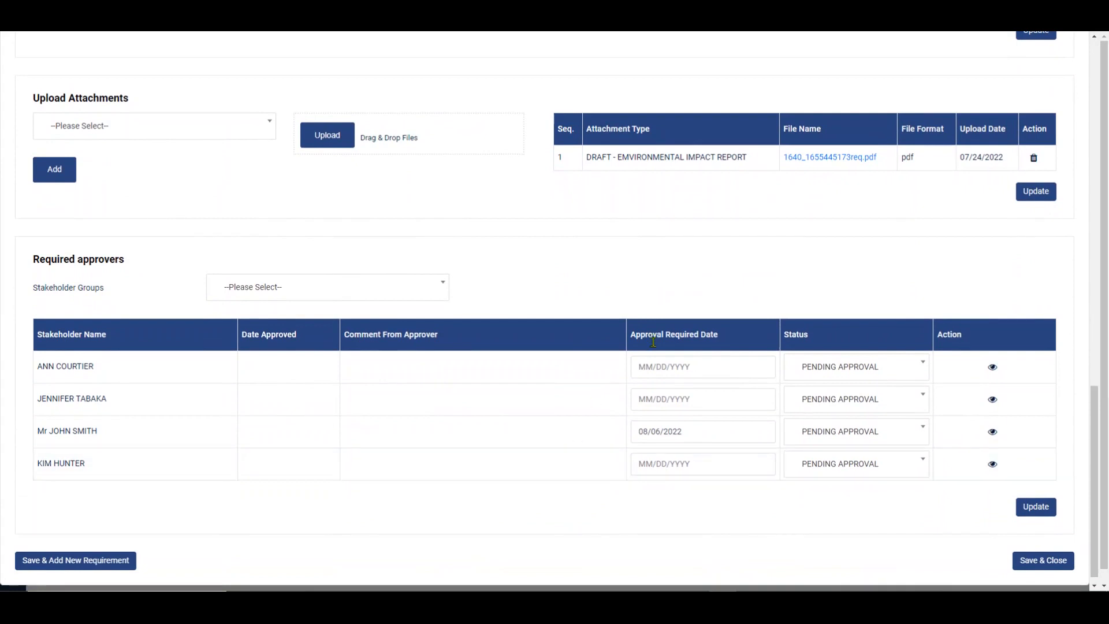
{"action": "left_click", "coordinate": [1038, 565]}
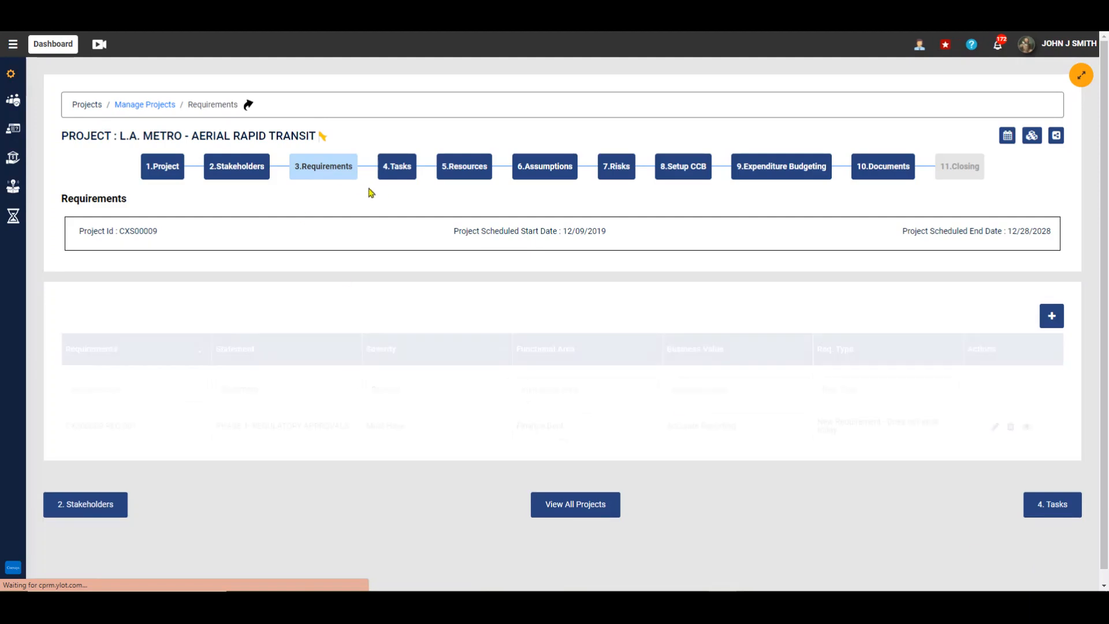
Open the FSR Analysis task from the project's Tasks stage for editing and view its status options
{"action": "left_click", "coordinate": [397, 167]}
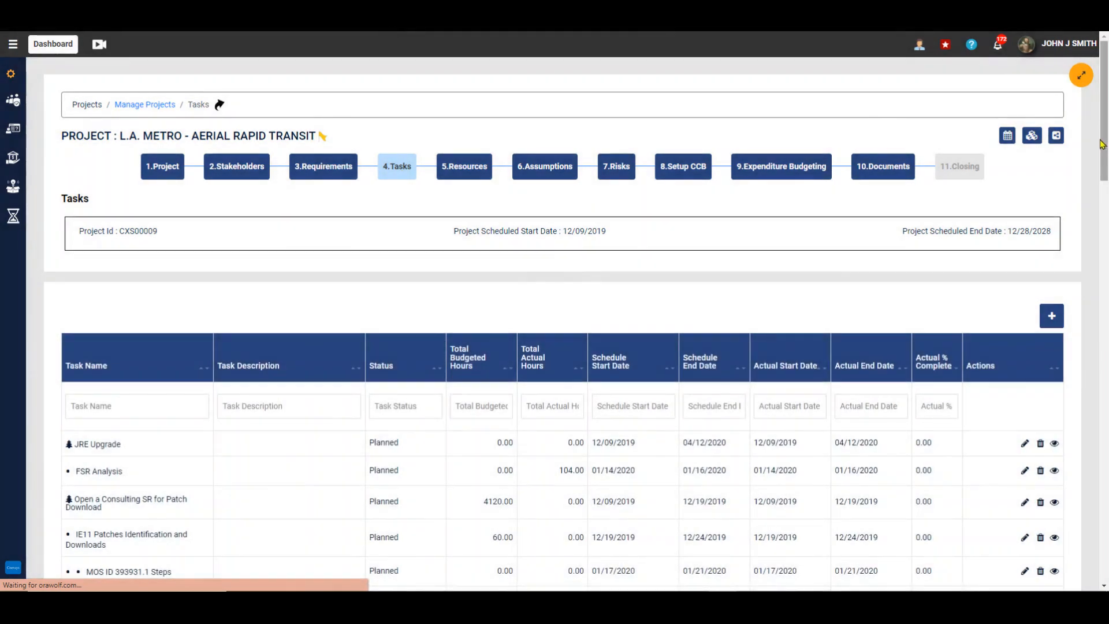
{"action": "left_click_drag", "start_coordinate": [1103, 145], "coordinate": [1029, 183]}
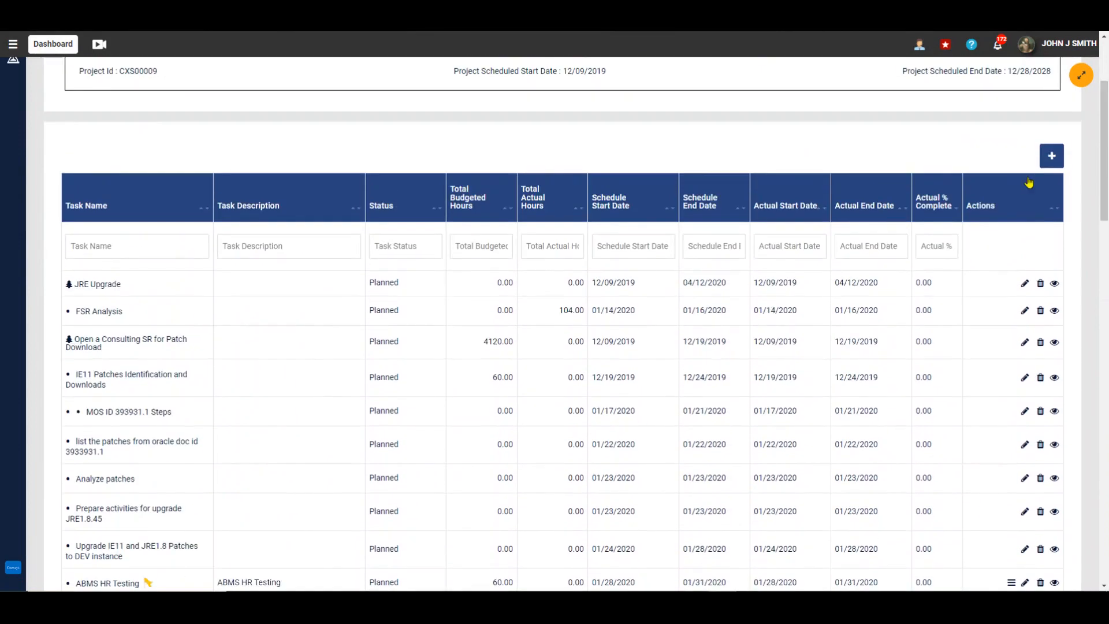
{"action": "left_click", "coordinate": [1024, 312]}
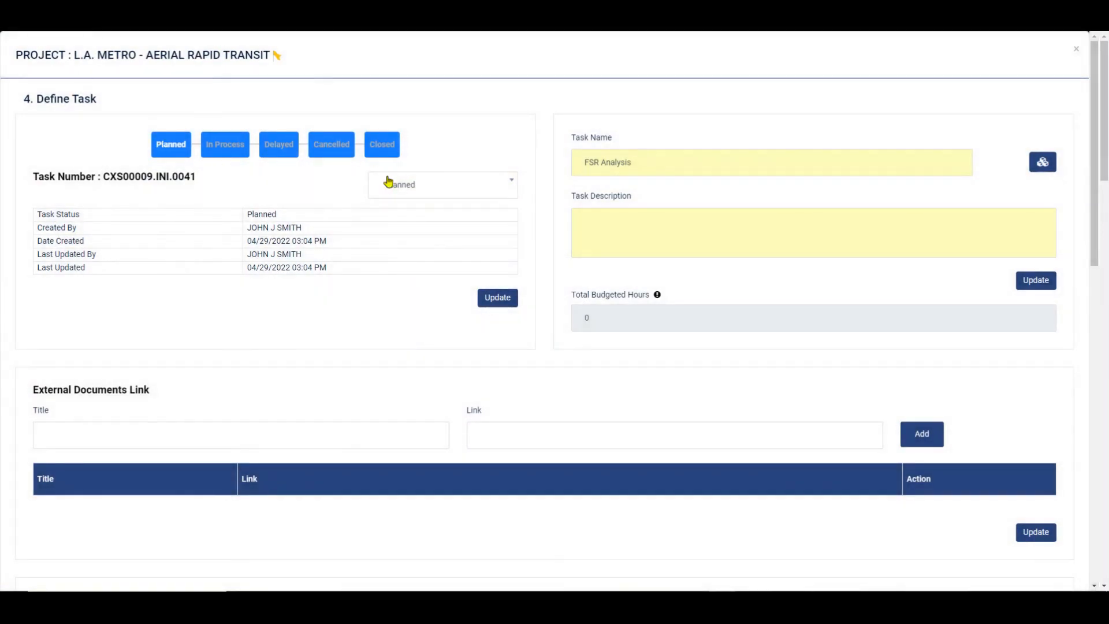
{"action": "left_click", "coordinate": [404, 188]}
{"action": "left_click_drag", "start_coordinate": [514, 256], "coordinate": [521, 221]}
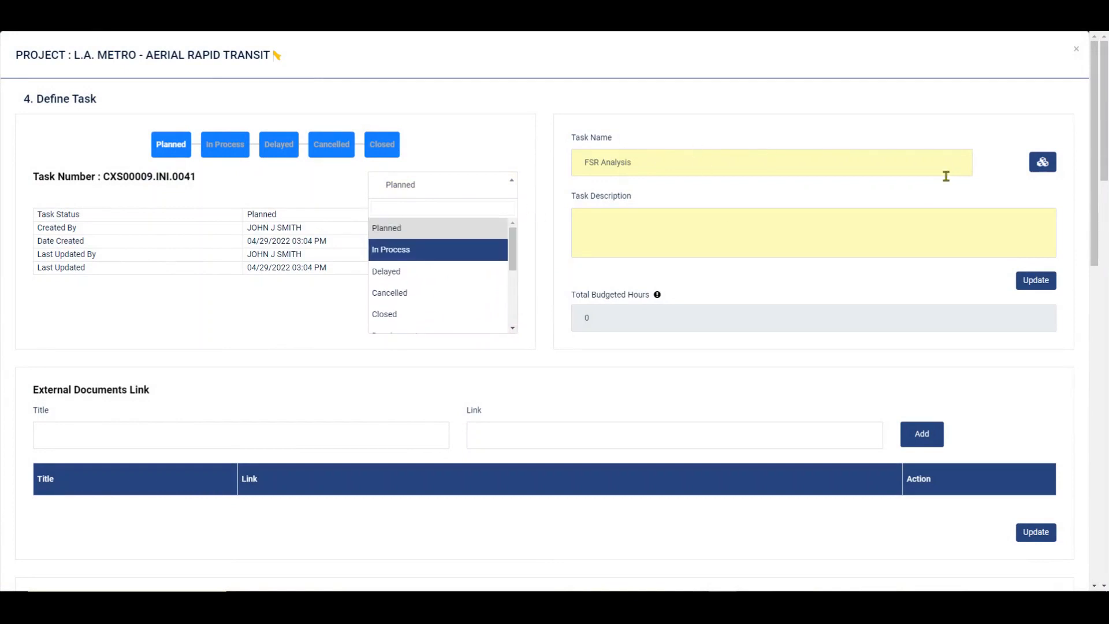
Assign the PHASE 1- REGULATORY APPROVALS requirement to the task, update the assignment, and try to save and close the task
{"action": "left_click_drag", "start_coordinate": [1094, 84], "coordinate": [1108, 336]}
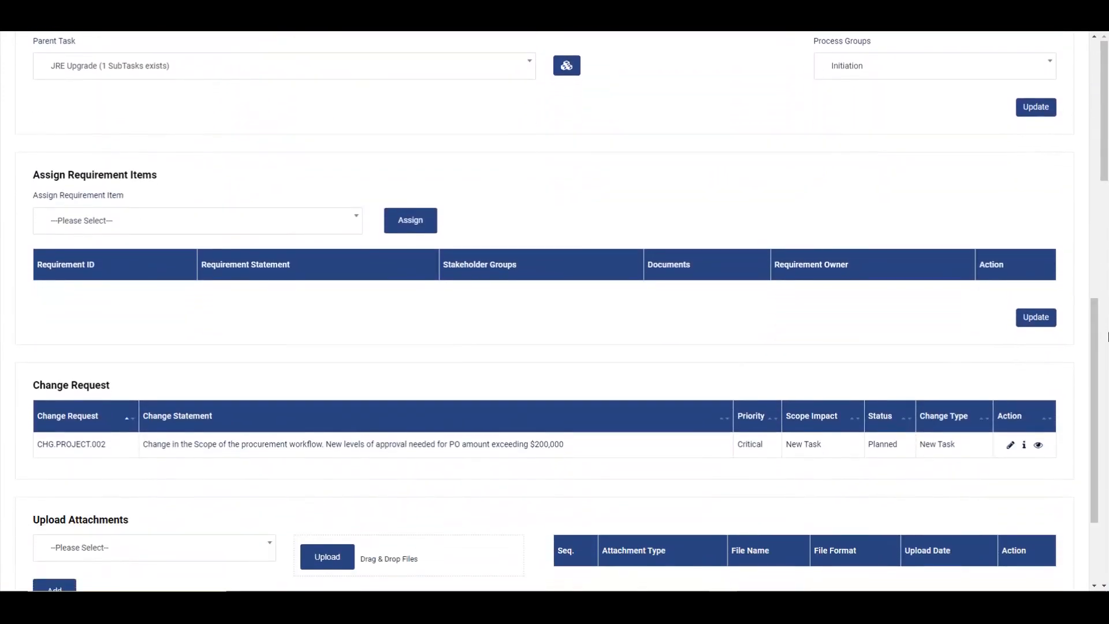
{"action": "left_click", "coordinate": [290, 223]}
{"action": "left_click", "coordinate": [198, 285]}
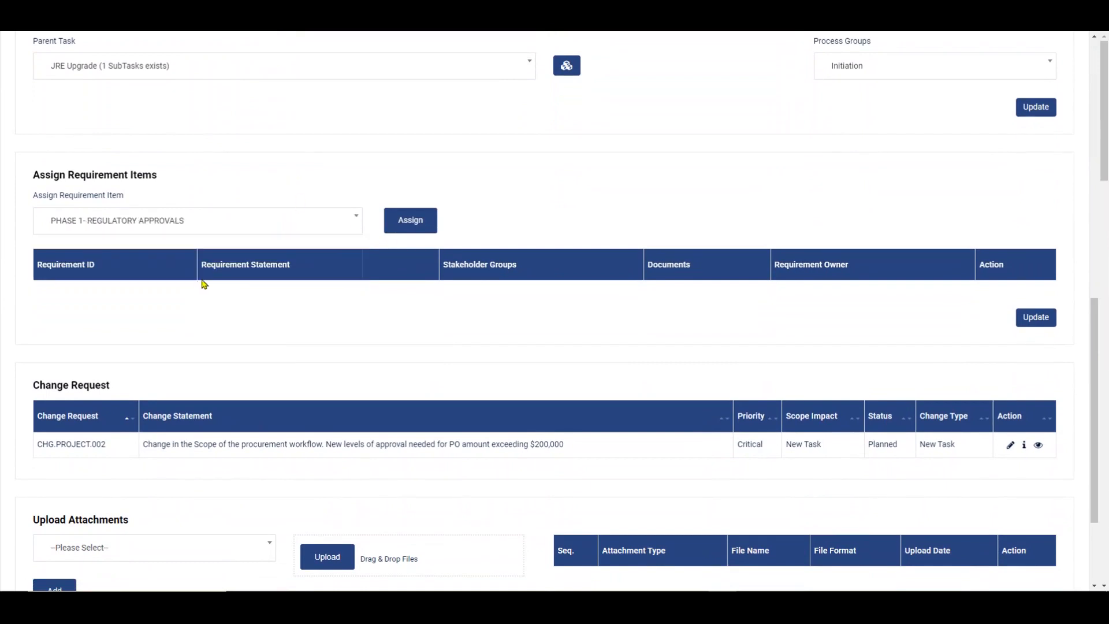
{"action": "left_click", "coordinate": [431, 228]}
{"action": "left_click", "coordinate": [1031, 343]}
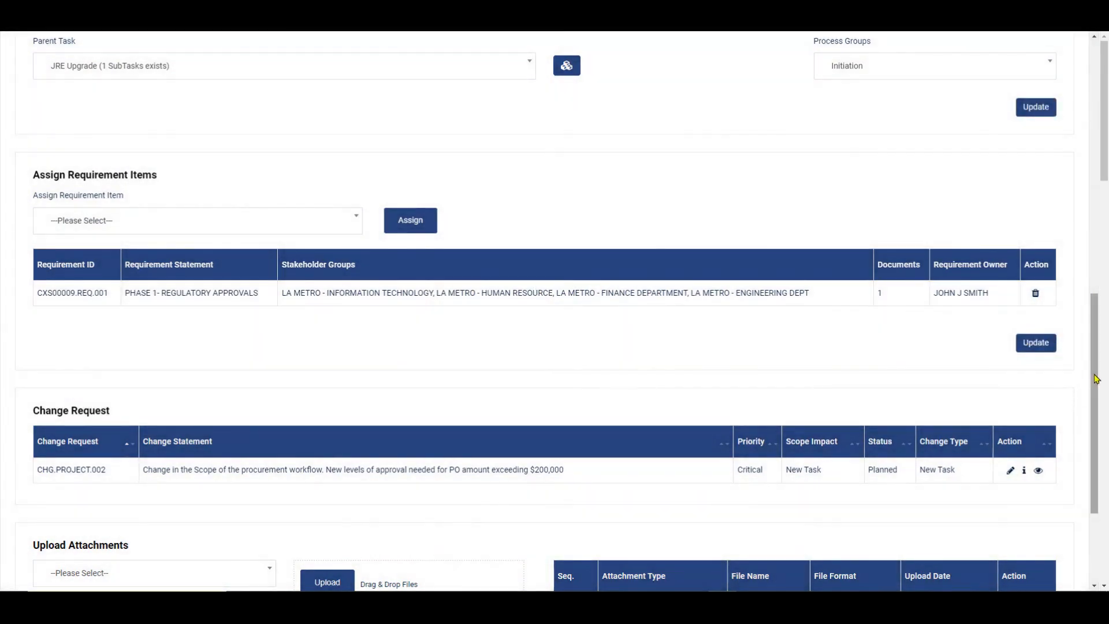
{"action": "left_click_drag", "start_coordinate": [1097, 378], "coordinate": [1107, 462]}
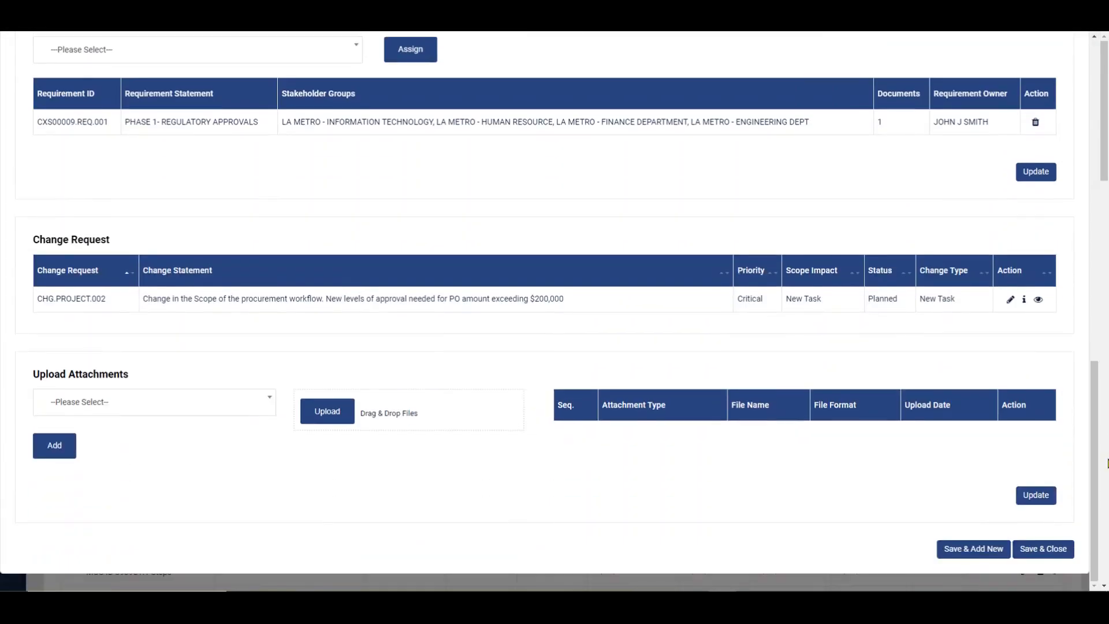
{"action": "left_click", "coordinate": [1048, 552]}
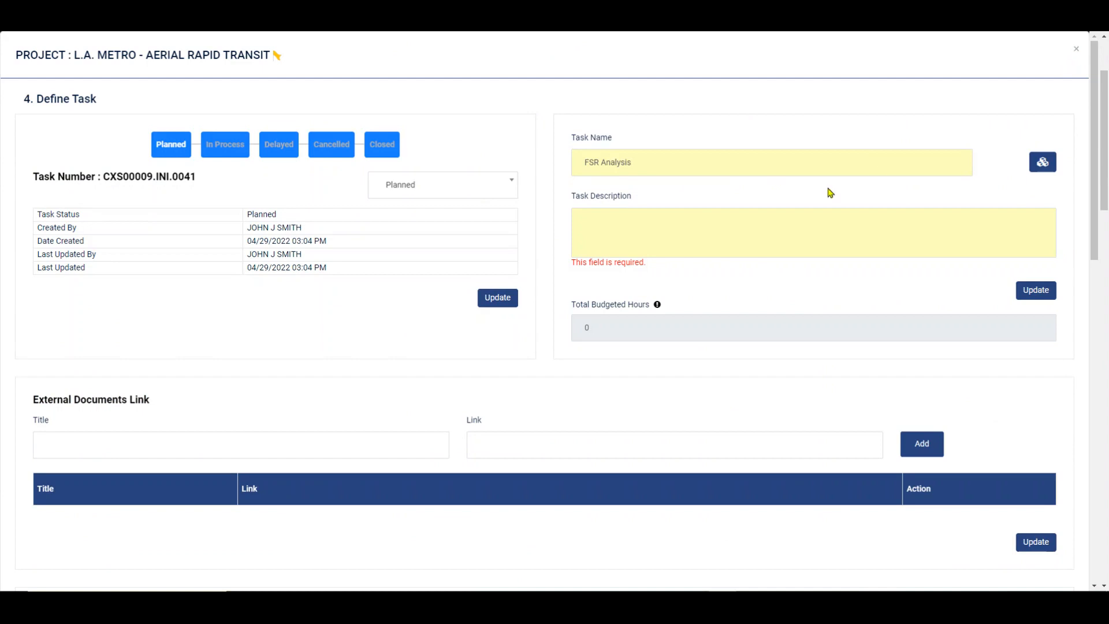
Enter "FSR Analysis" as the task description, update it, and save and close the task
{"action": "left_click", "coordinate": [786, 224]}
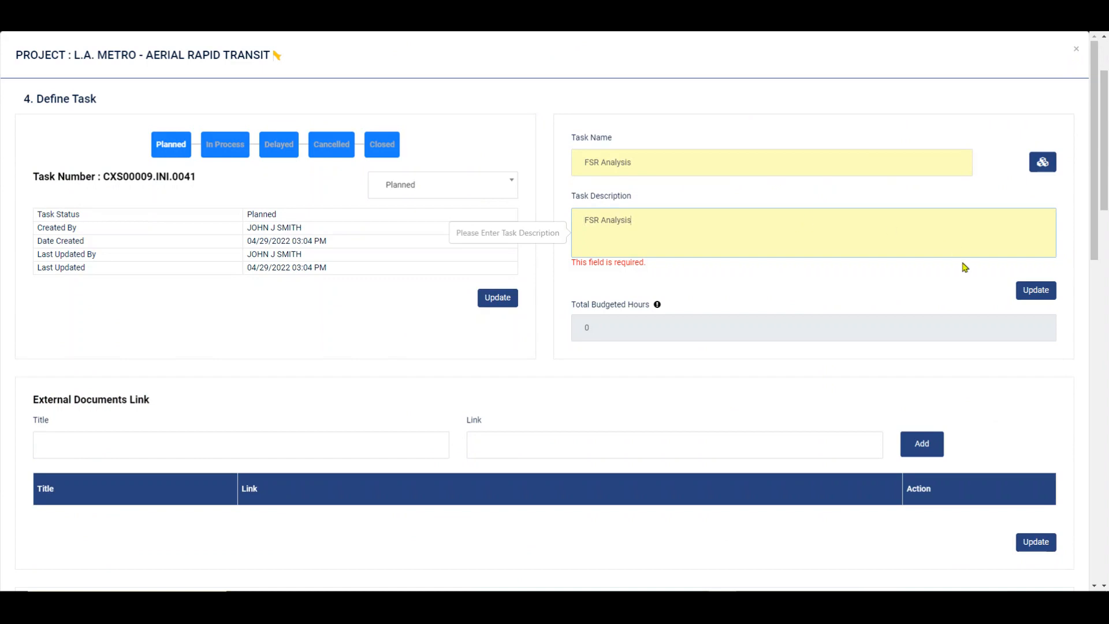
{"action": "left_click", "coordinate": [1031, 291]}
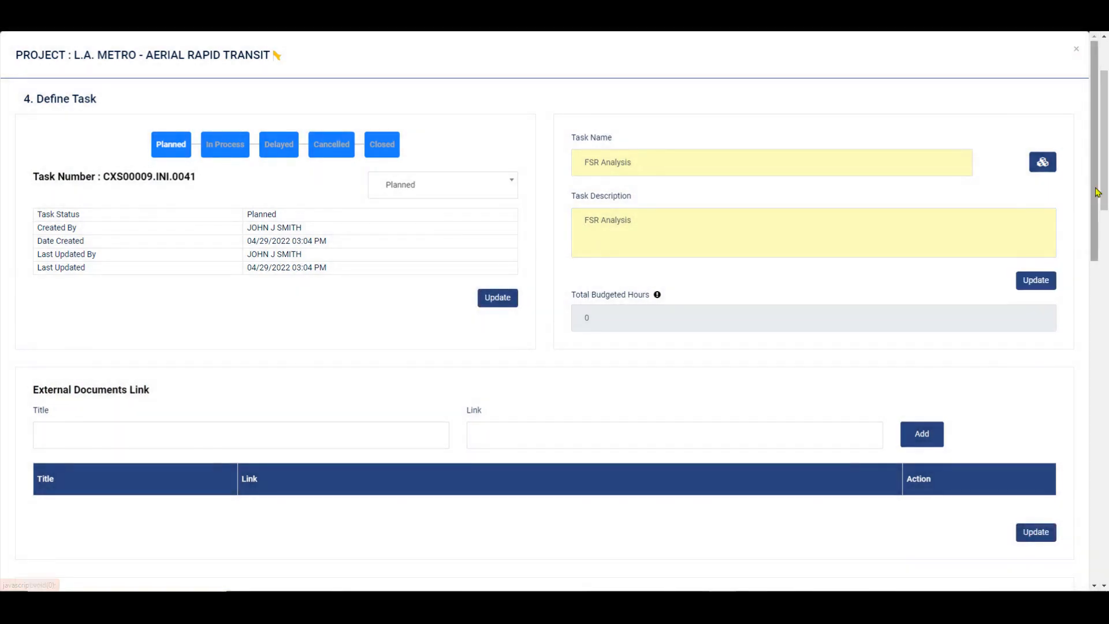
{"action": "left_click_drag", "start_coordinate": [1094, 202], "coordinate": [1107, 495]}
{"action": "scroll", "coordinate": [1107, 495], "scroll_direction": "down", "scroll_amount": 2}
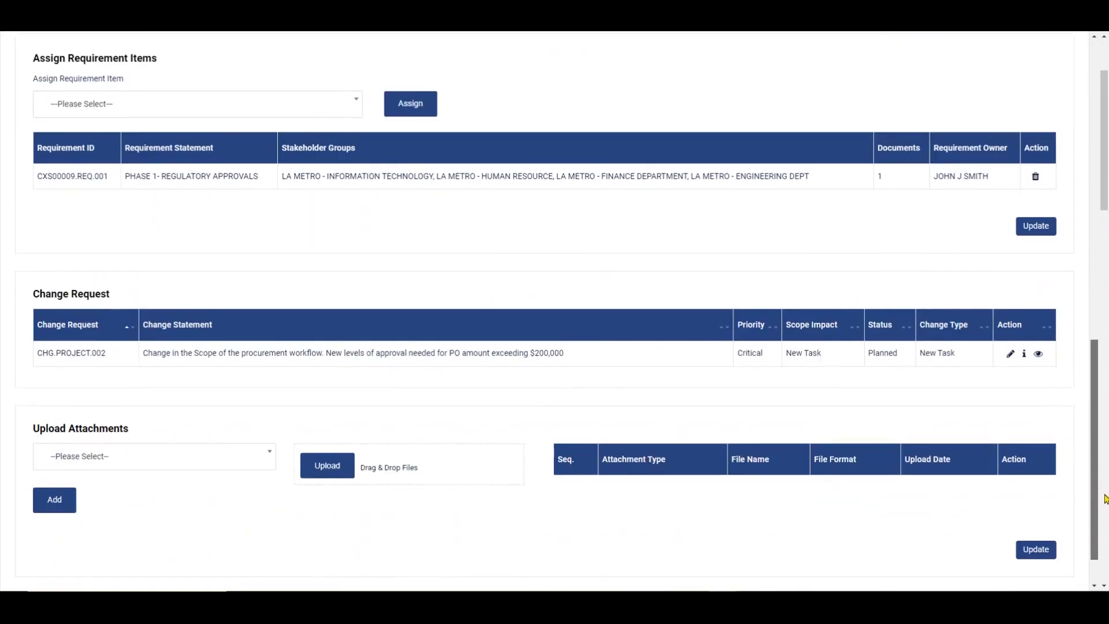
{"action": "left_click", "coordinate": [1044, 550]}
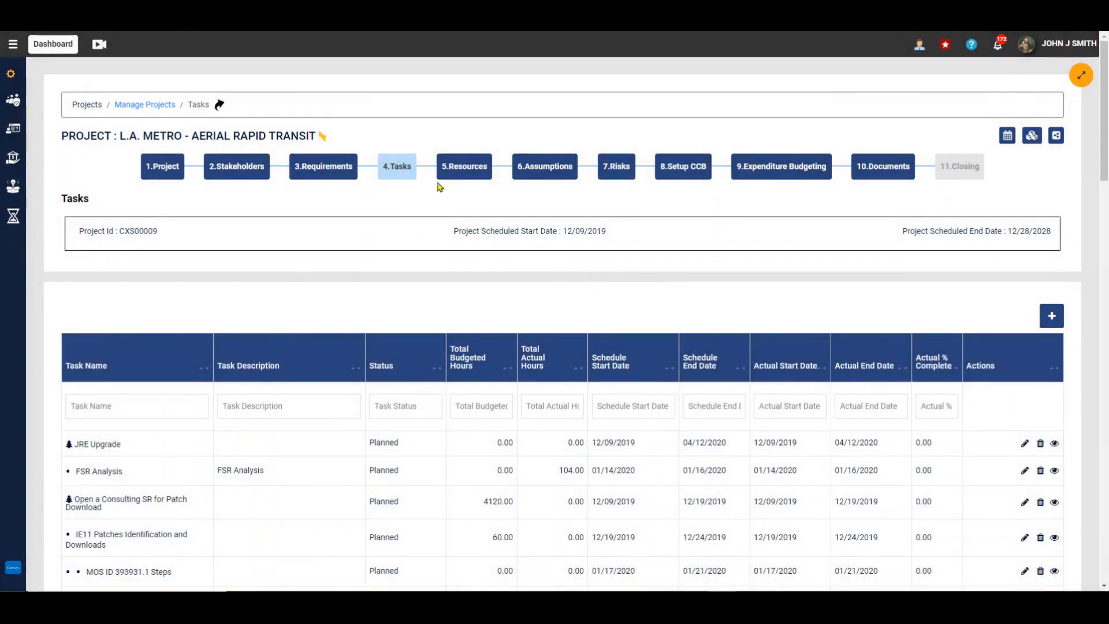
Go to the Resources stage and view the team members assigned to "Review and collect patch details from Oracle DOC ID 389422.1"
{"action": "left_click", "coordinate": [471, 175]}
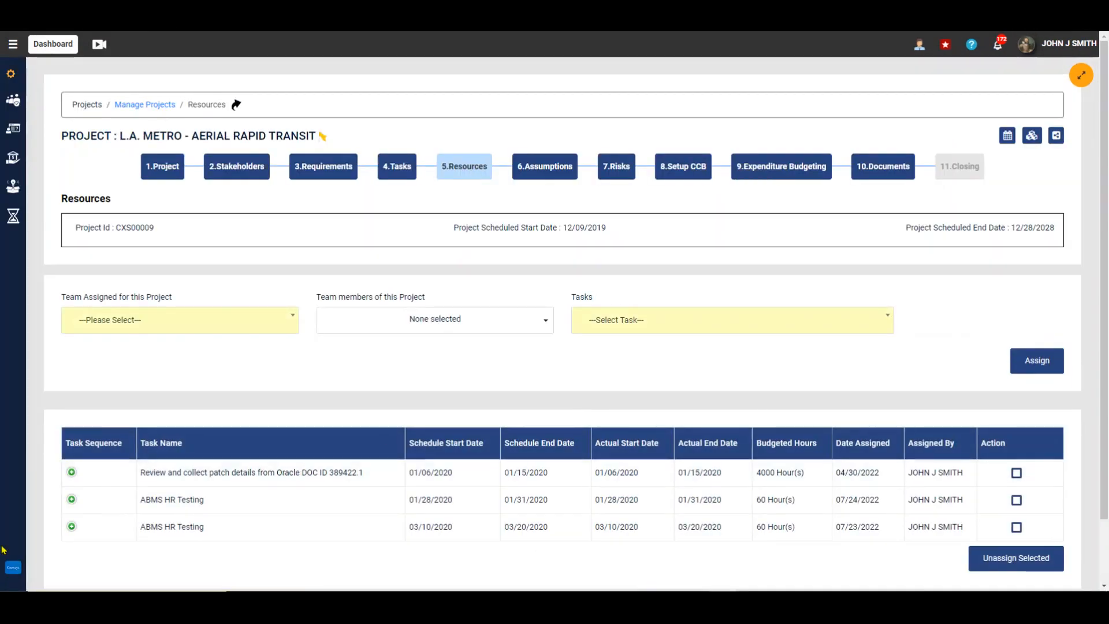
{"action": "left_click", "coordinate": [71, 473]}
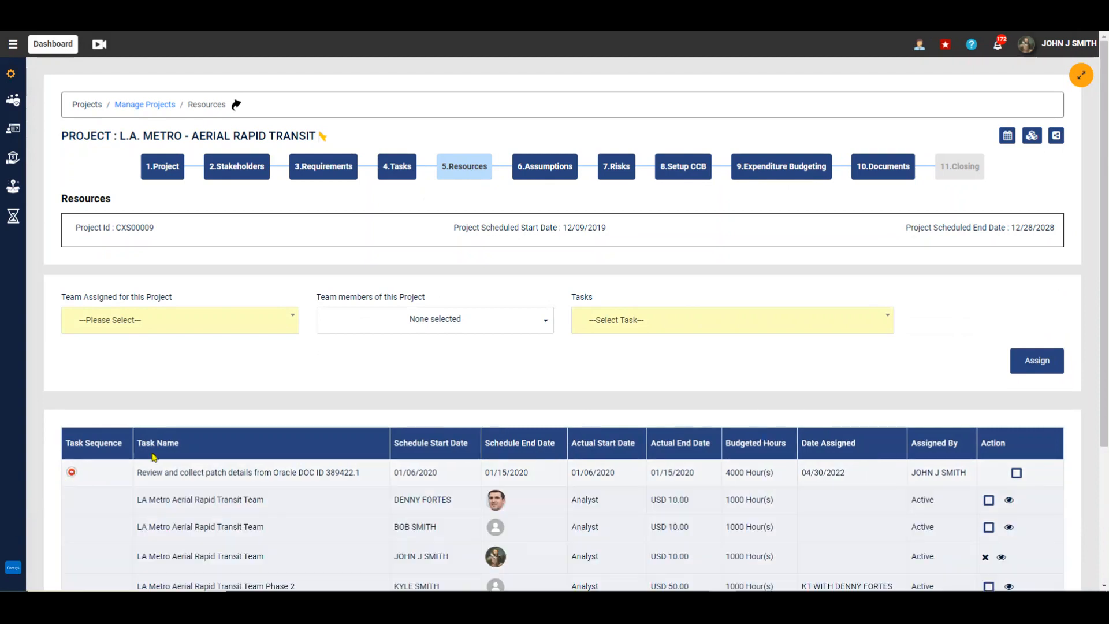
{"action": "left_click_drag", "start_coordinate": [1104, 89], "coordinate": [1101, 237]}
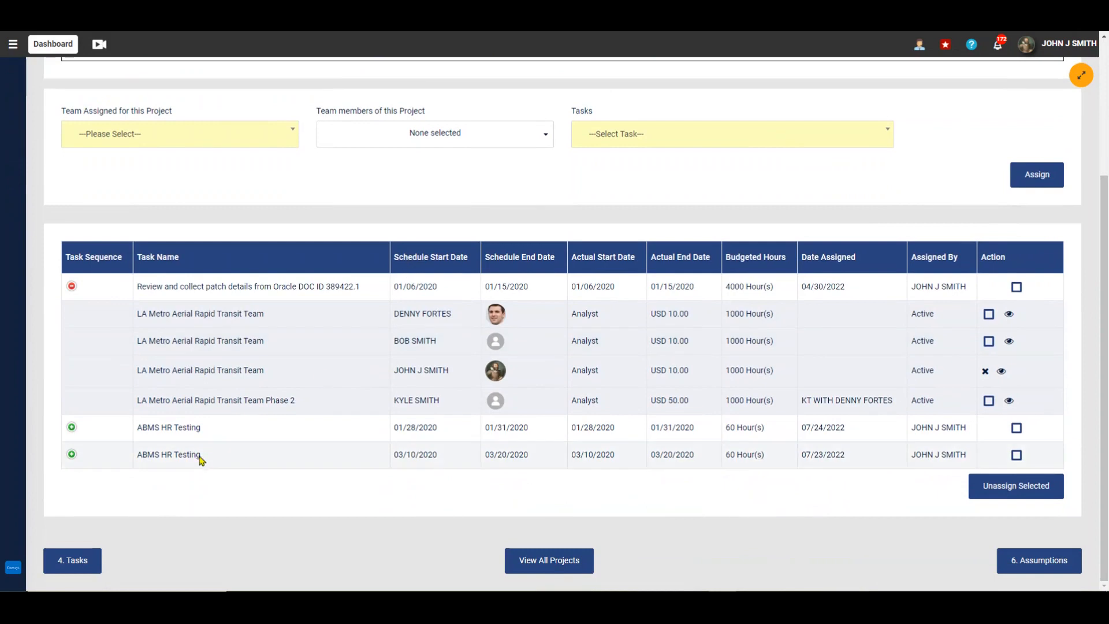
View the team members assigned to the two ABMS HR Testing tasks in the project's resource list
{"action": "left_click", "coordinate": [71, 428]}
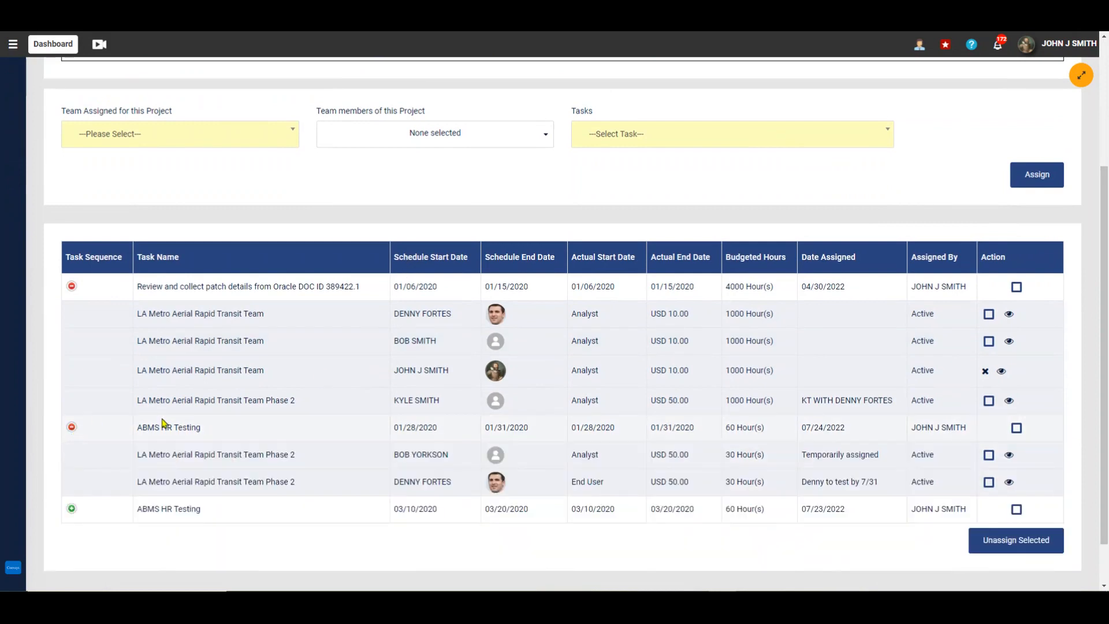
{"action": "left_click", "coordinate": [72, 509]}
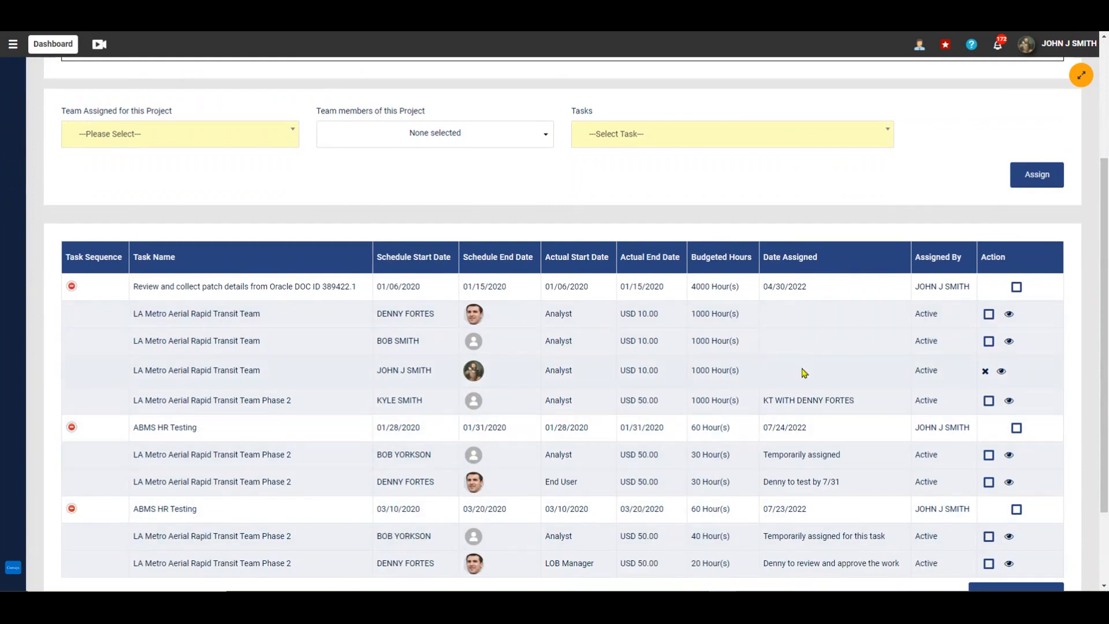
Go to the Assumptions stage, review the project's assumption in its editor, and close it without changes
{"action": "scroll", "coordinate": [1105, 145], "scroll_direction": "up", "scroll_amount": 3}
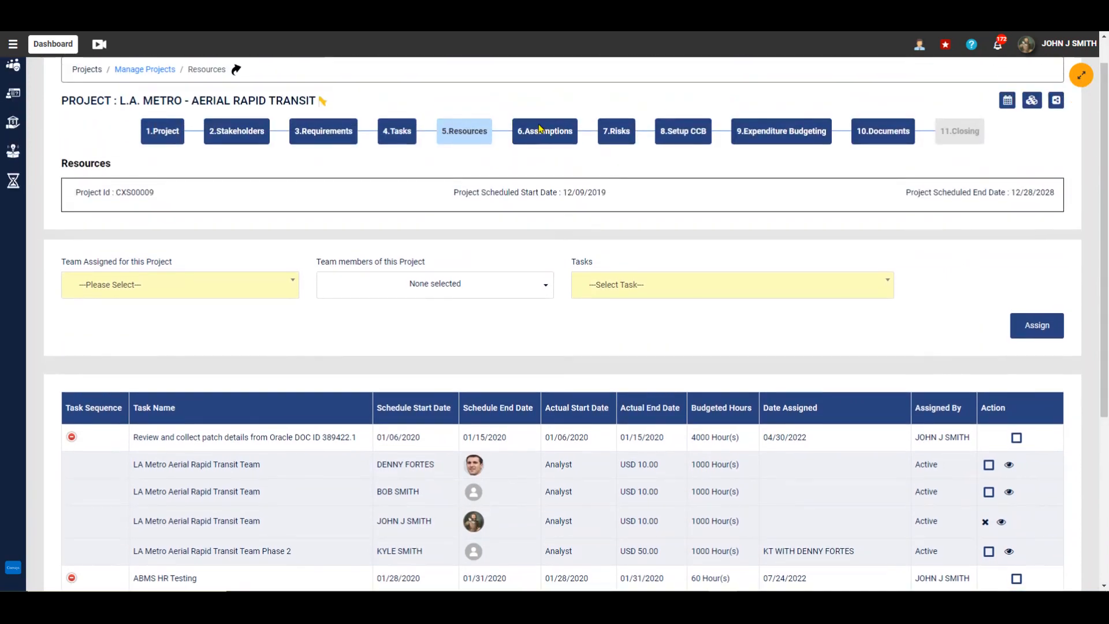
{"action": "left_click", "coordinate": [539, 130]}
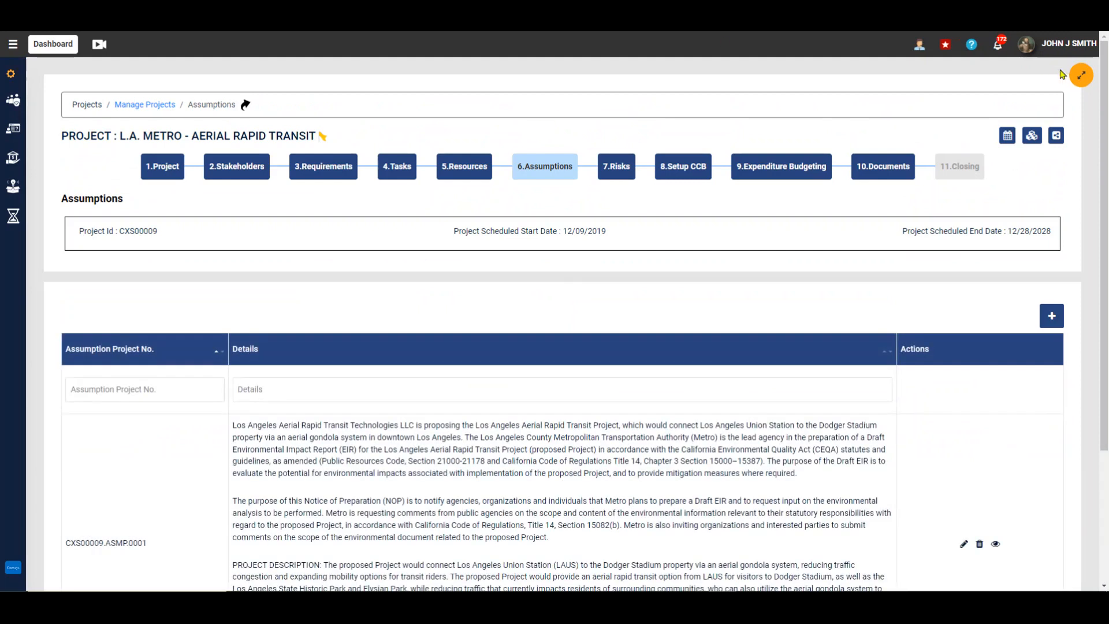
{"action": "left_click_drag", "start_coordinate": [1105, 70], "coordinate": [1106, 222]}
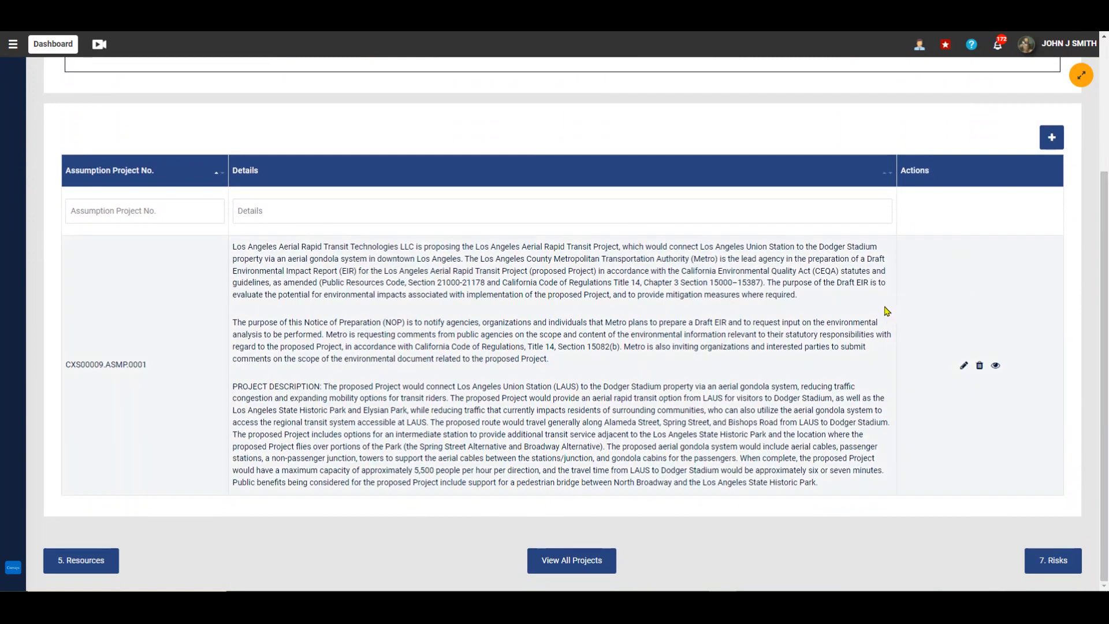
{"action": "left_click", "coordinate": [963, 367]}
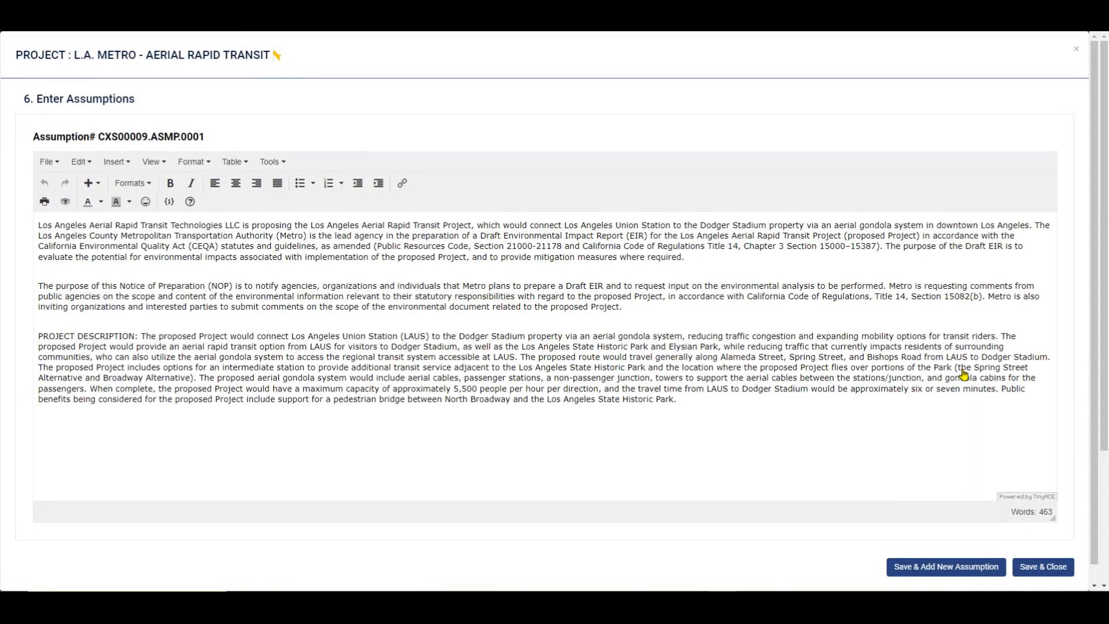
{"action": "left_click", "coordinate": [1077, 51]}
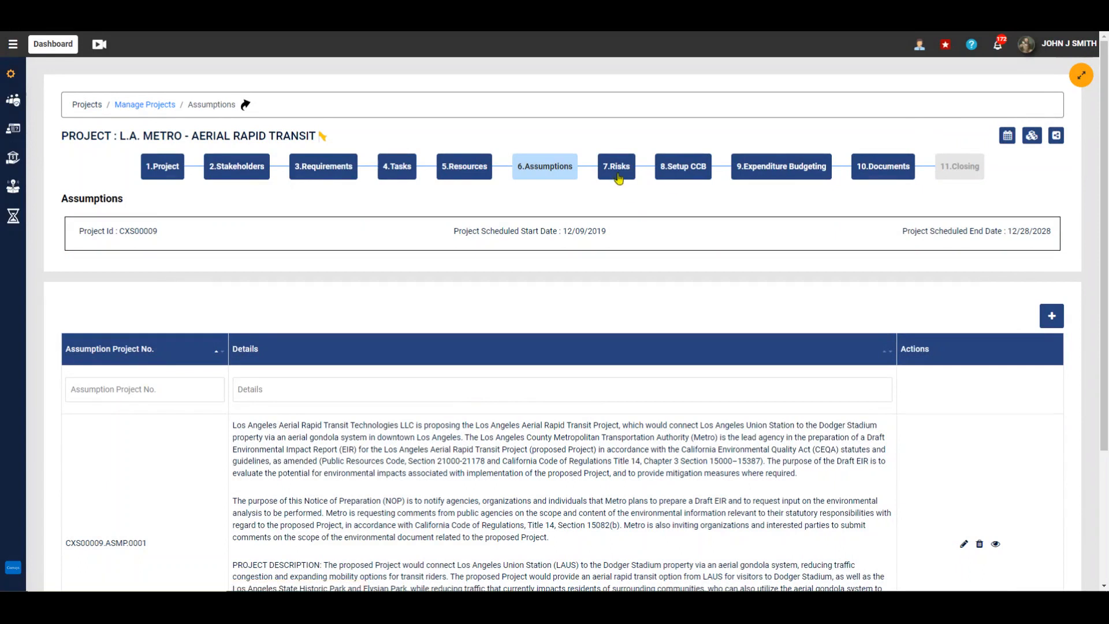
In the Risks stage, review the vendor induced commercial risk from its relevance to its stakeholder approvals, and save and close it
{"action": "left_click", "coordinate": [618, 173]}
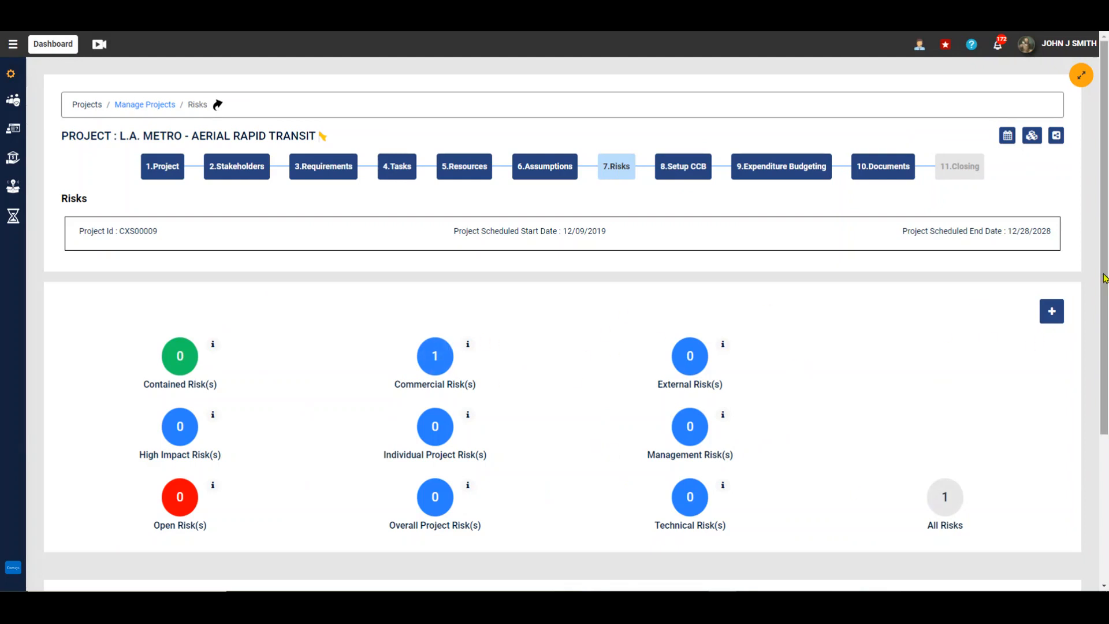
{"action": "left_click_drag", "start_coordinate": [1106, 281], "coordinate": [1106, 445]}
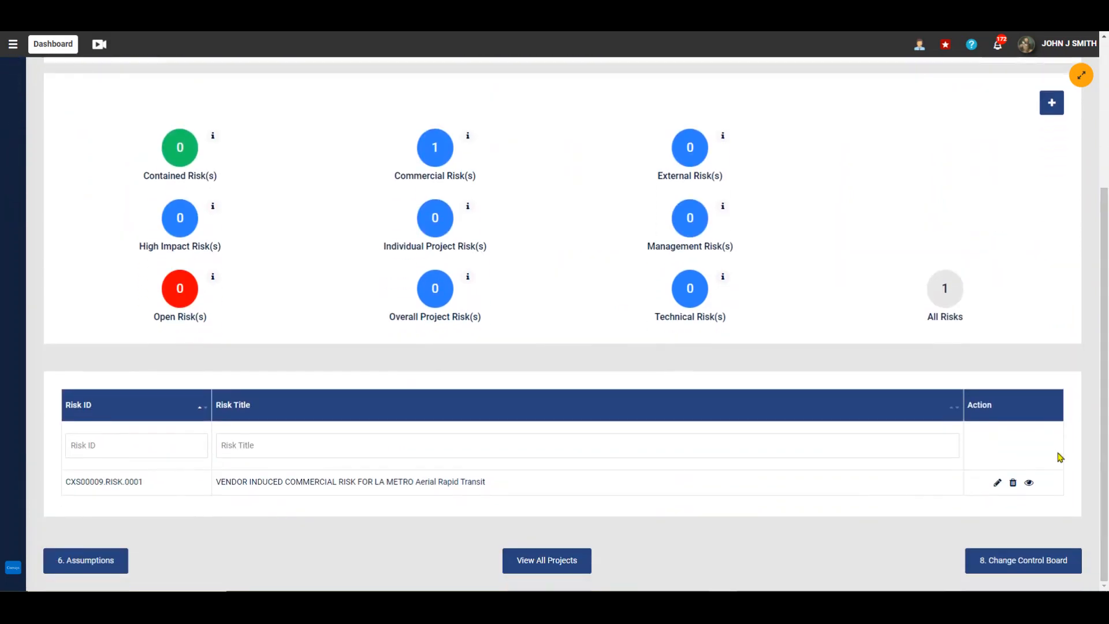
{"action": "left_click", "coordinate": [999, 484]}
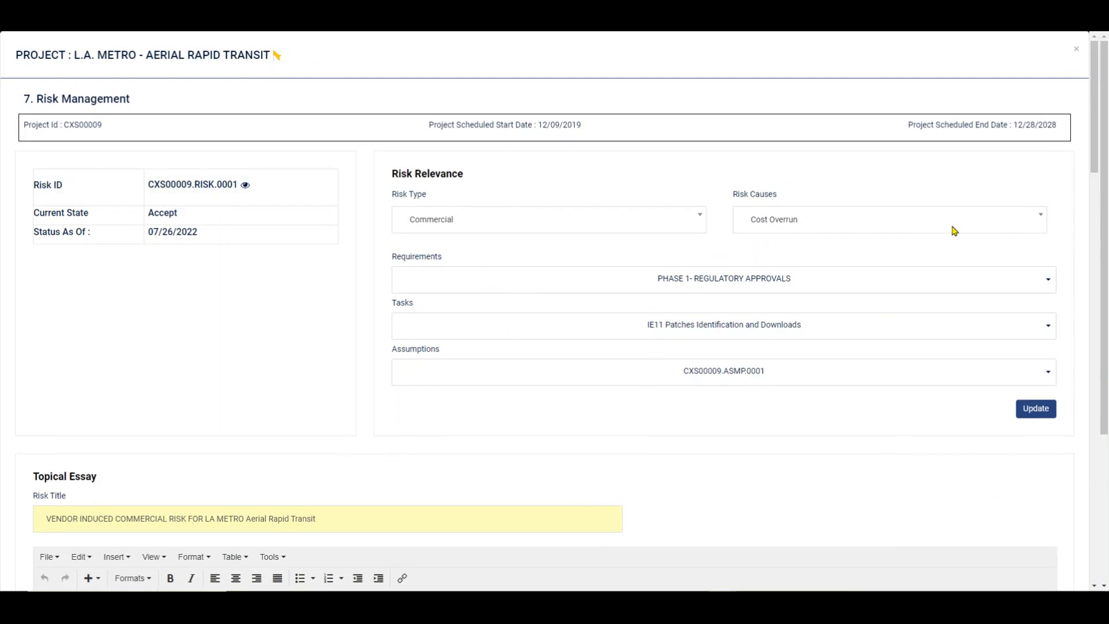
{"action": "left_click_drag", "start_coordinate": [1100, 164], "coordinate": [1107, 356]}
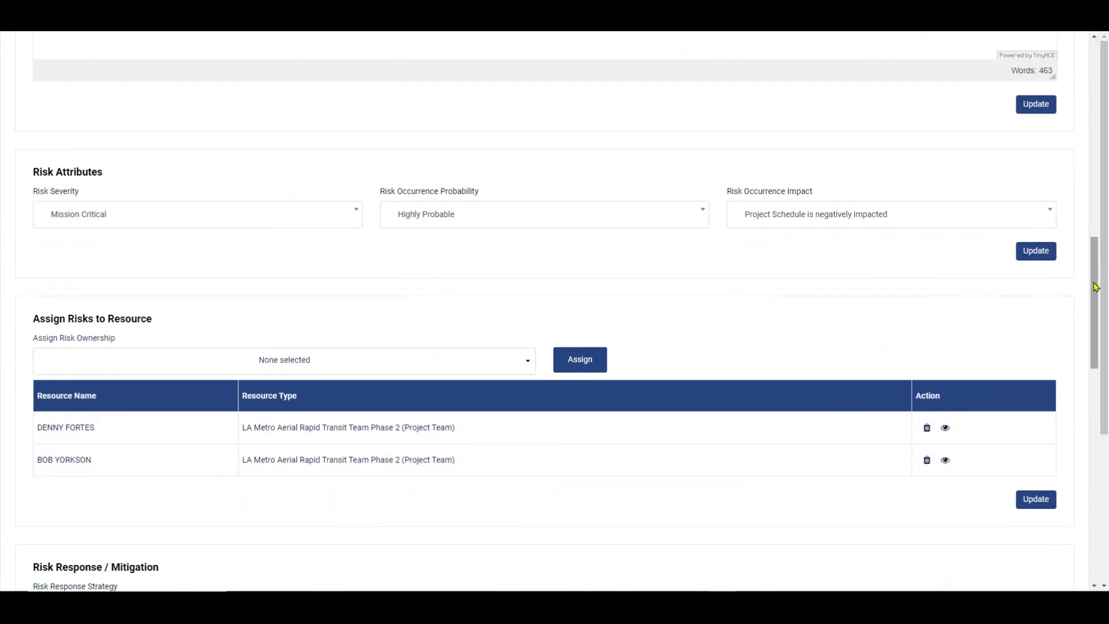
{"action": "left_click_drag", "start_coordinate": [1096, 288], "coordinate": [1108, 519]}
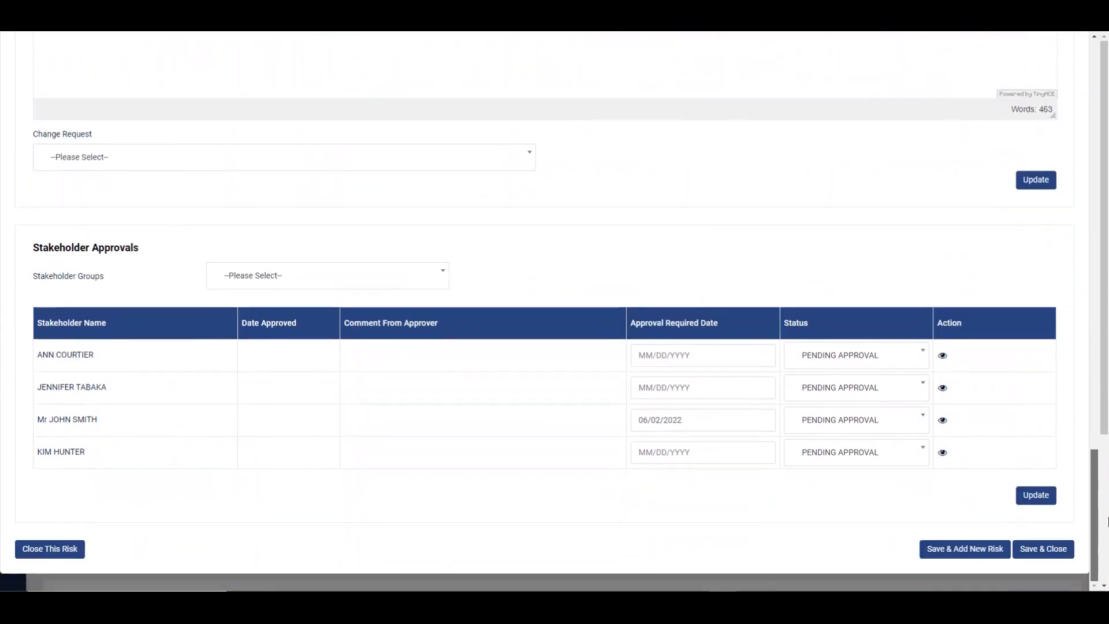
{"action": "left_click", "coordinate": [1052, 553]}
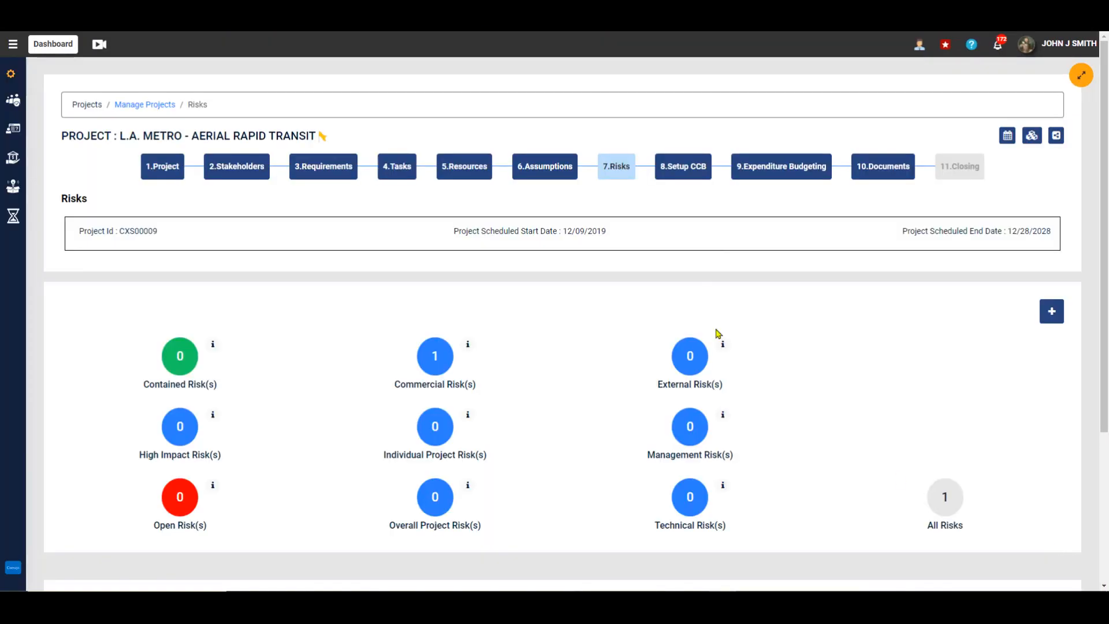
Review the Change Control Board members in the Setup CCB stage and the budget entries in the Expenditure Budgeting stage
{"action": "left_click", "coordinate": [682, 168]}
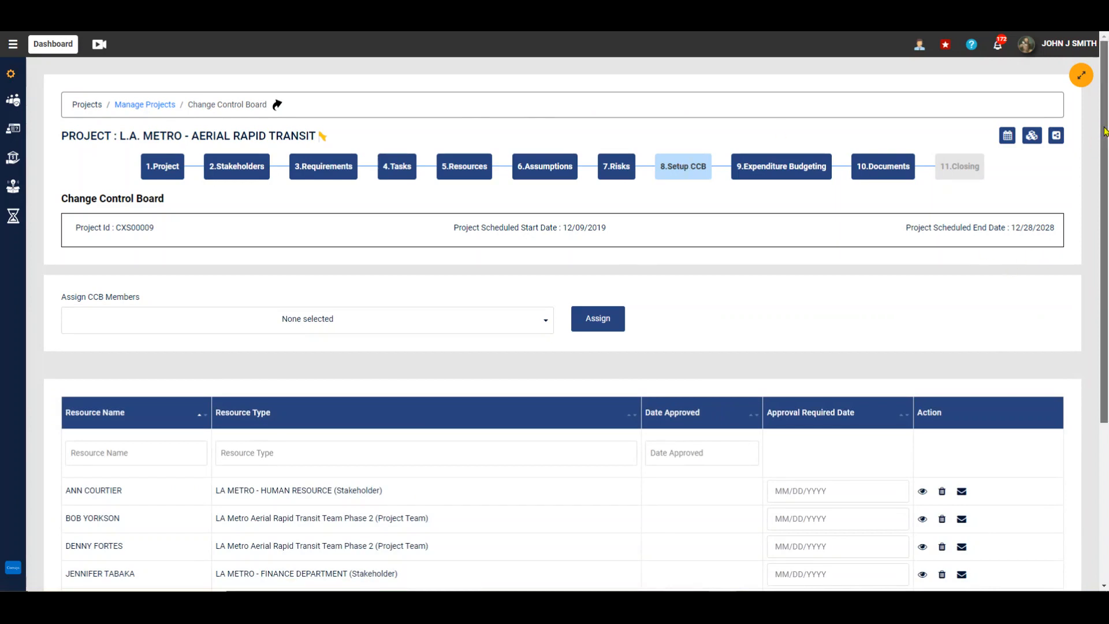
{"action": "left_click_drag", "start_coordinate": [1105, 132], "coordinate": [1107, 303]}
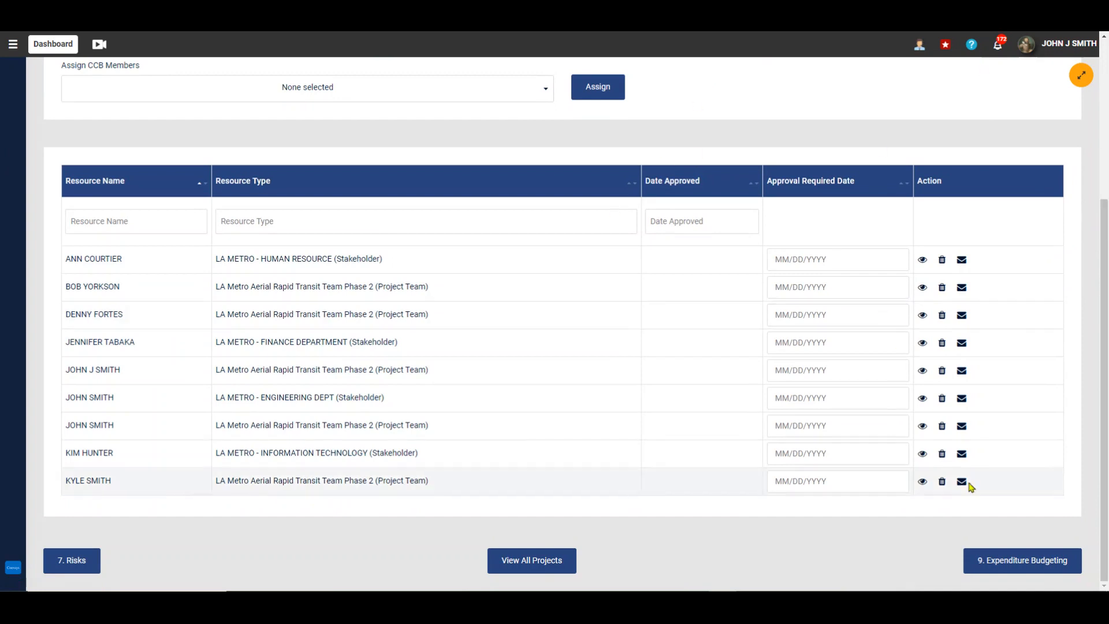
{"action": "left_click", "coordinate": [979, 559]}
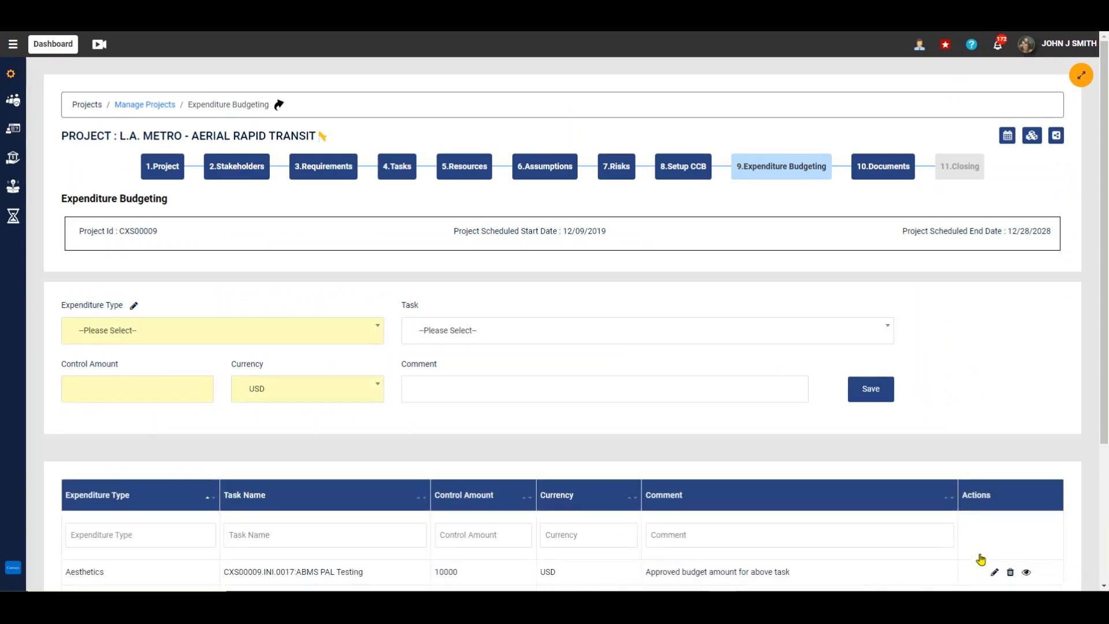
{"action": "left_click_drag", "start_coordinate": [1105, 213], "coordinate": [1107, 377]}
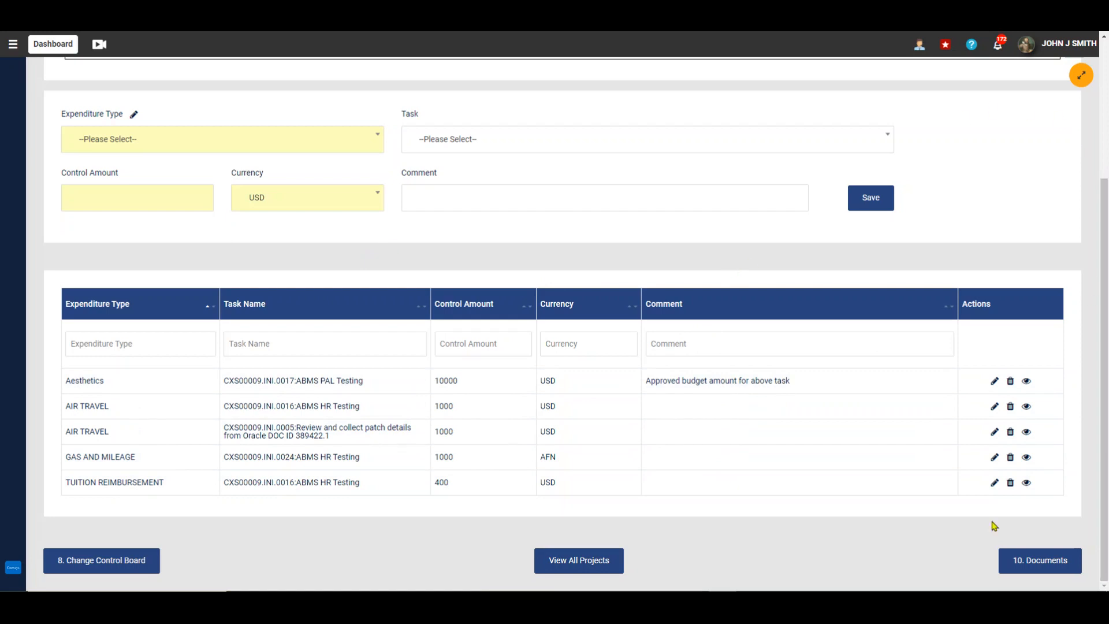
Go to the Documents stage and view the document types available for uploads
{"action": "left_click", "coordinate": [1031, 572]}
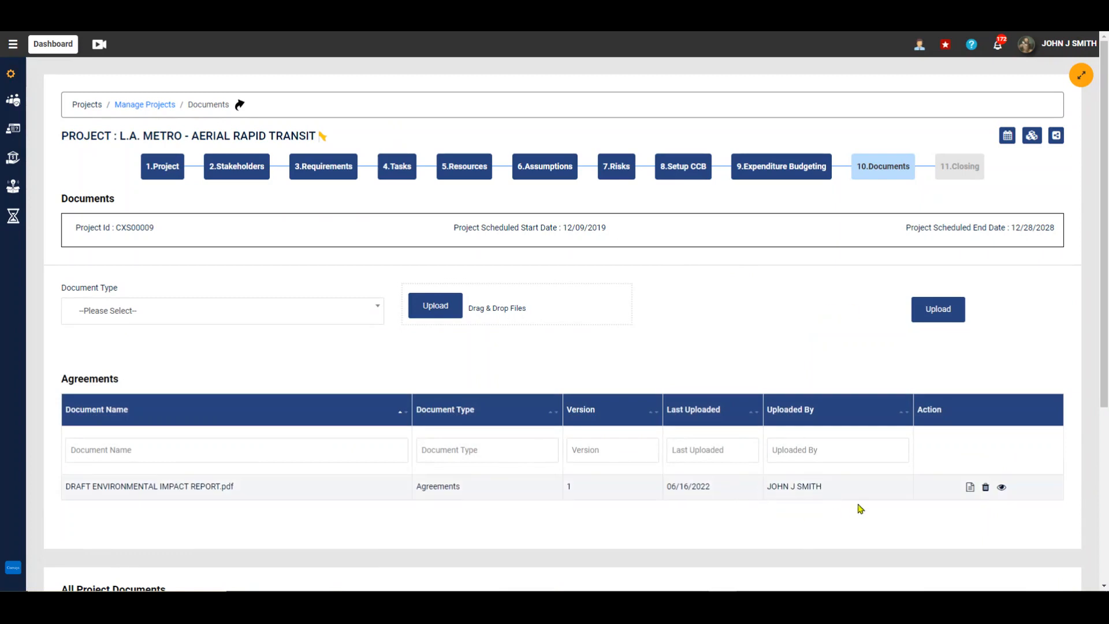
{"action": "left_click", "coordinate": [321, 316]}
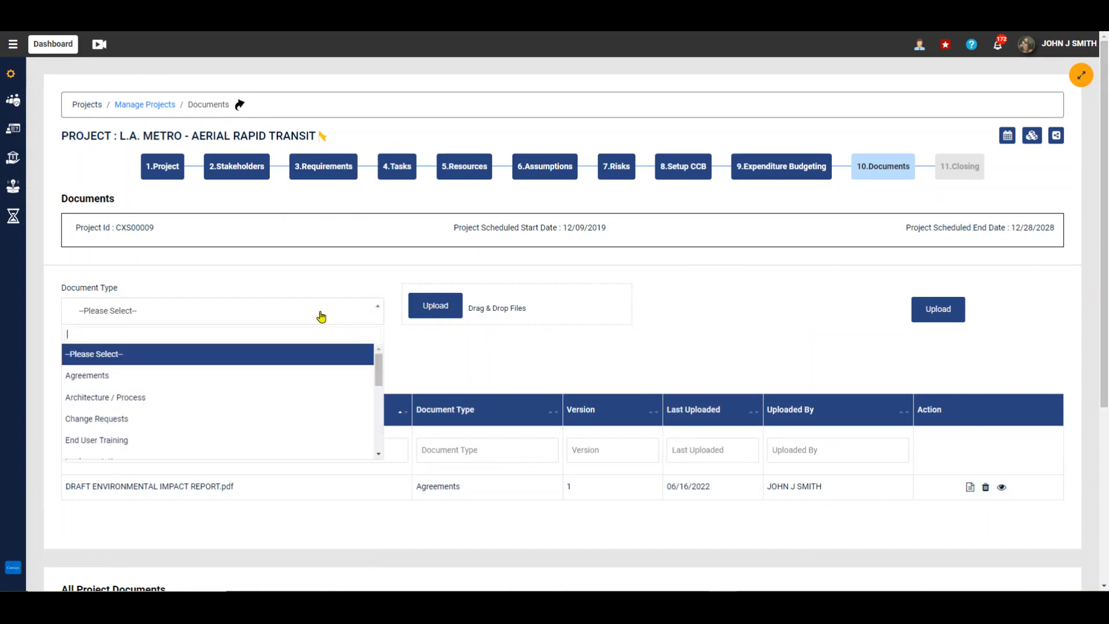
{"action": "left_click_drag", "start_coordinate": [380, 379], "coordinate": [376, 333]}
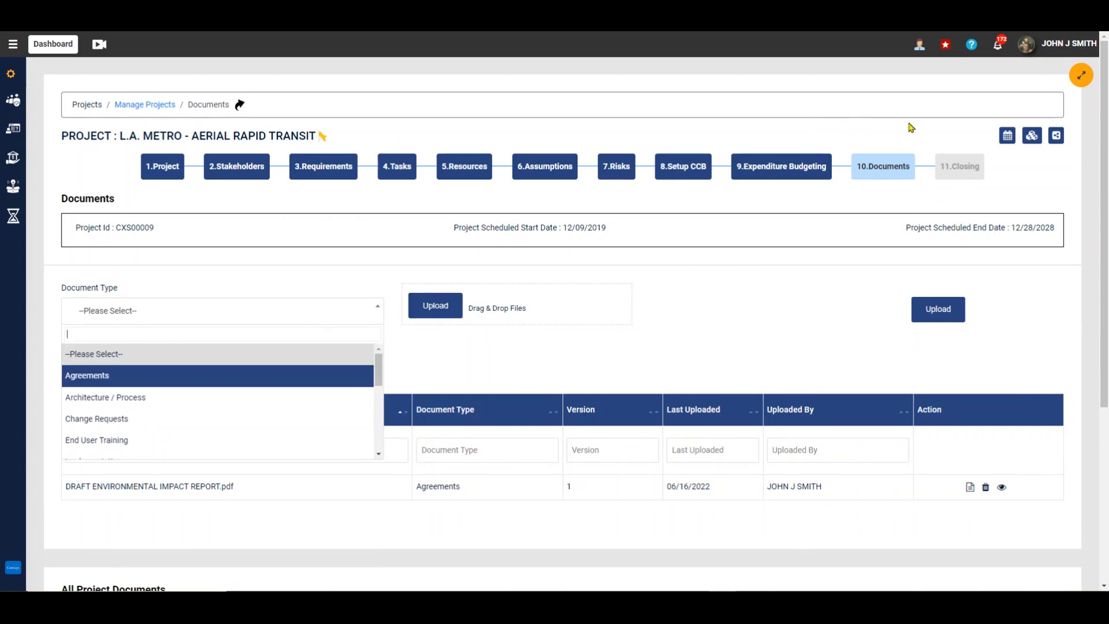
Go to the Closing stage, view the project's Absence/Time Off calendar, and close it
{"action": "left_click", "coordinate": [960, 178]}
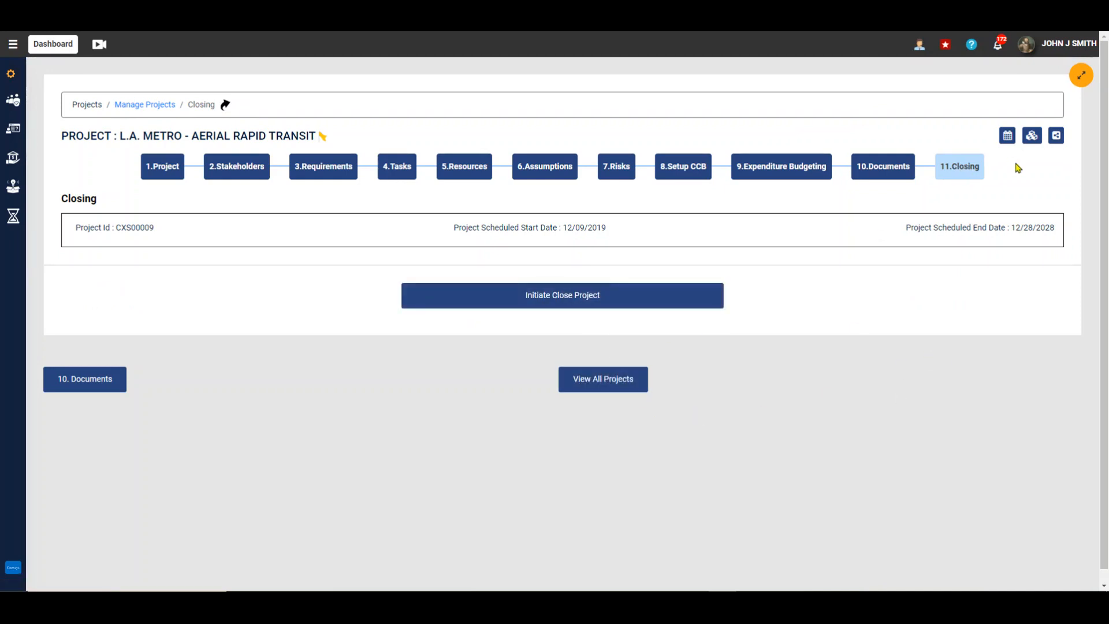
{"action": "left_click", "coordinate": [1007, 137]}
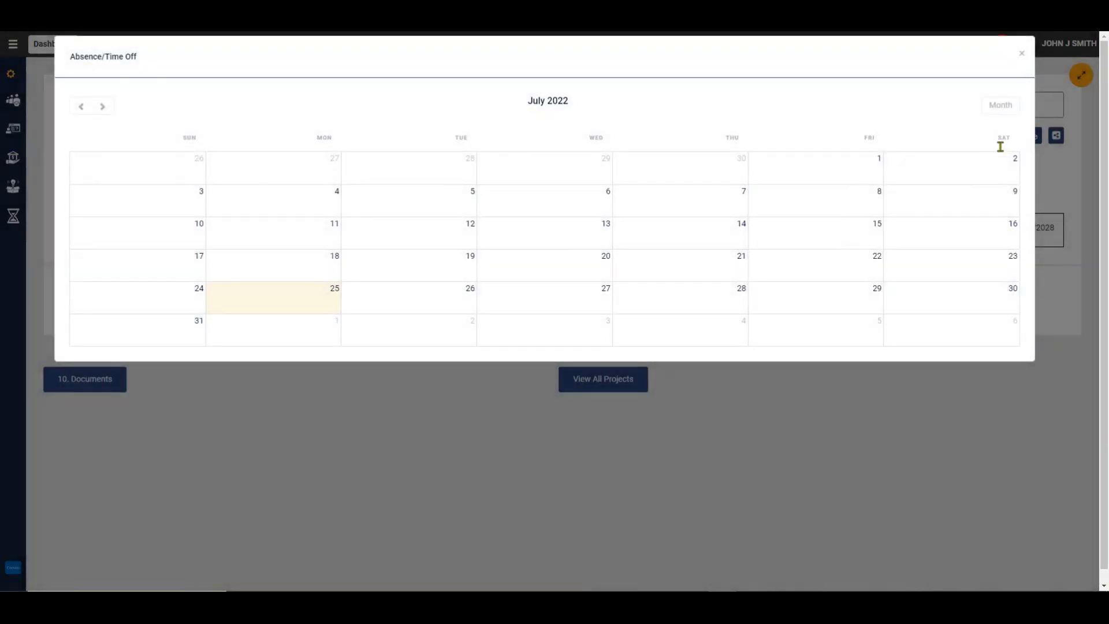
{"action": "left_click", "coordinate": [1026, 52]}
Open the project tasks tree view, expand all tasks to review their hierarchy and schedule, and return to the Closing stage
{"action": "left_click", "coordinate": [1037, 137]}
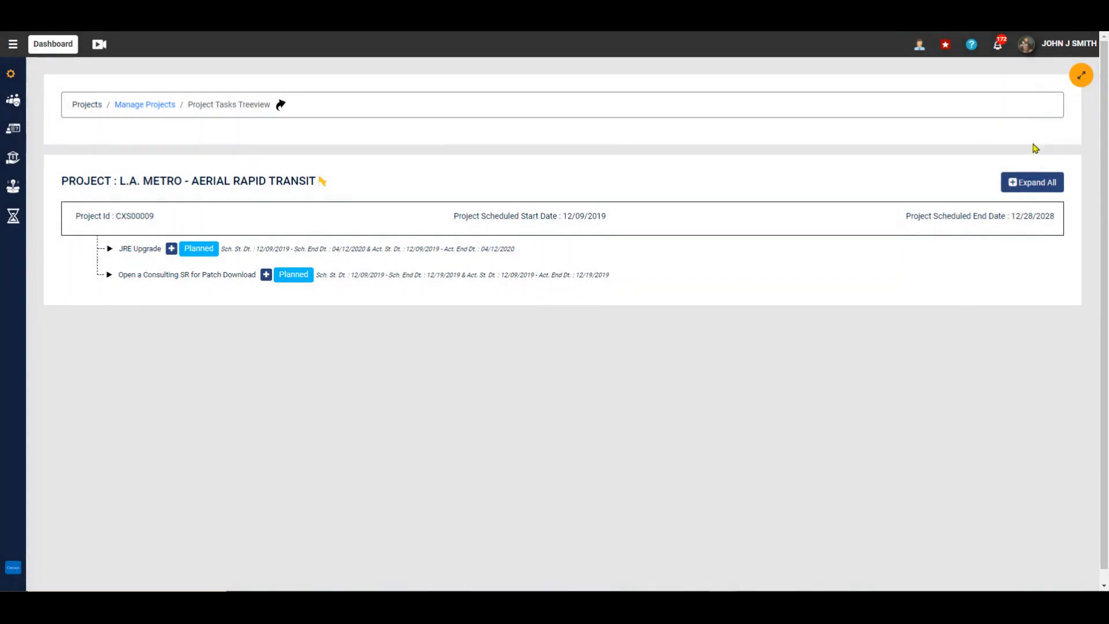
{"action": "left_click", "coordinate": [1035, 184]}
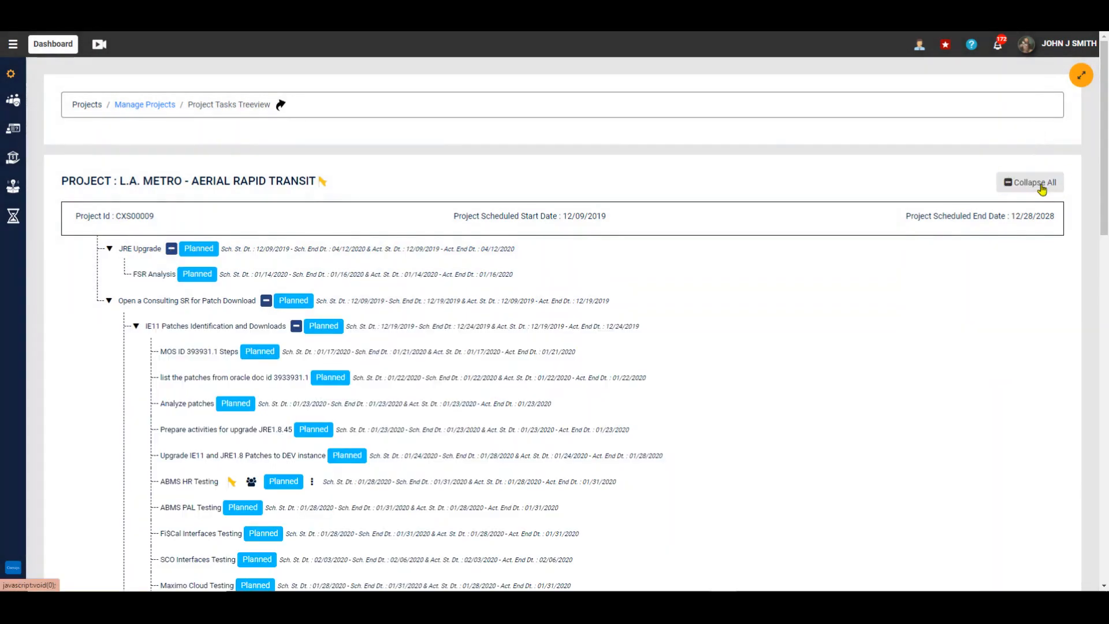
{"action": "left_click_drag", "start_coordinate": [1104, 164], "coordinate": [977, 201]}
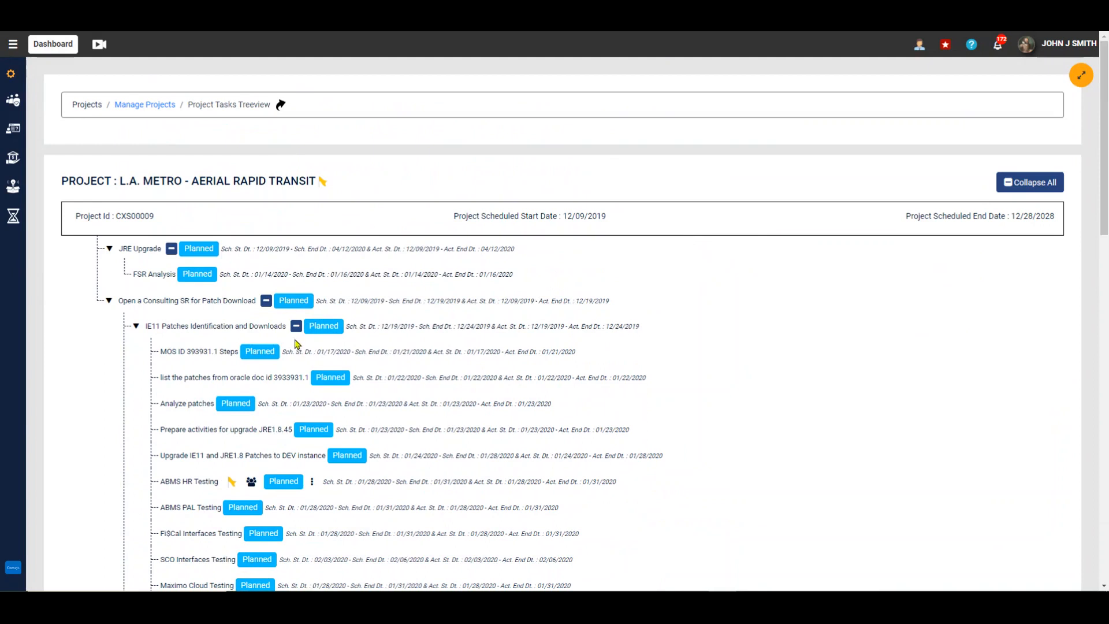
{"action": "left_click", "coordinate": [199, 248]}
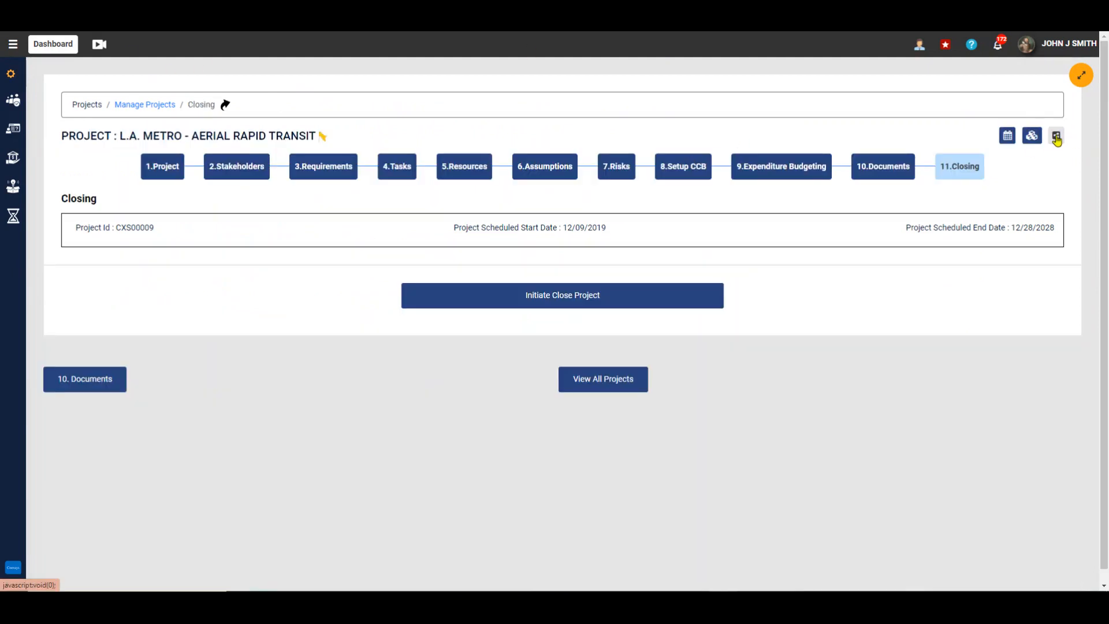
Open the project's sharing options, check the selected-people option, switch back to access by link, and open the public project link
{"action": "left_click", "coordinate": [1056, 138]}
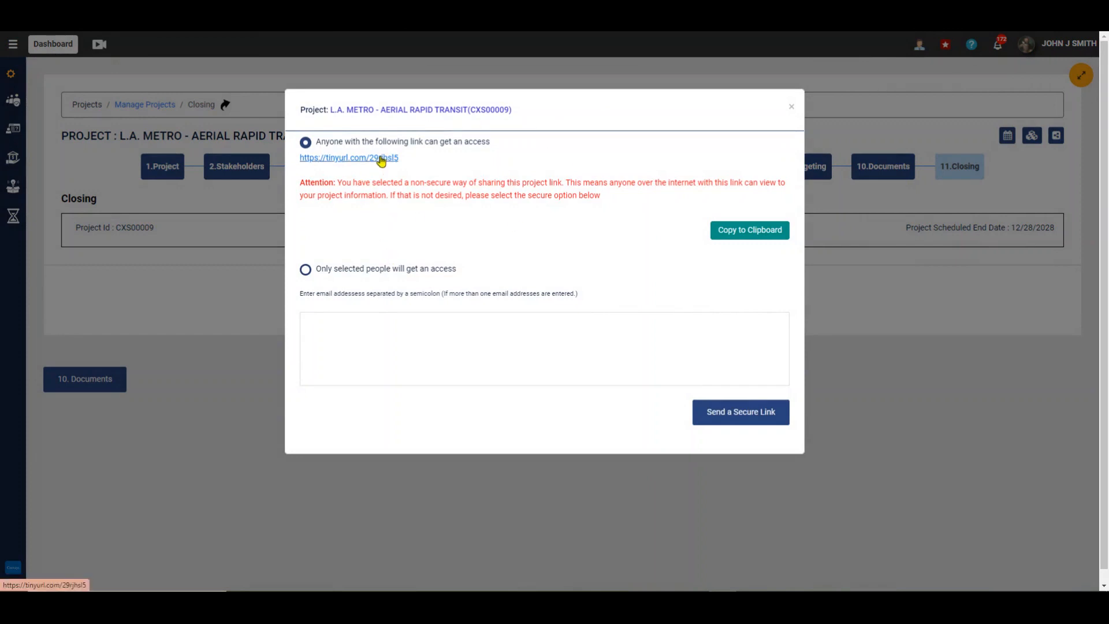
{"action": "left_click", "coordinate": [306, 272]}
{"action": "left_click", "coordinate": [306, 142]}
{"action": "left_click", "coordinate": [323, 163]}
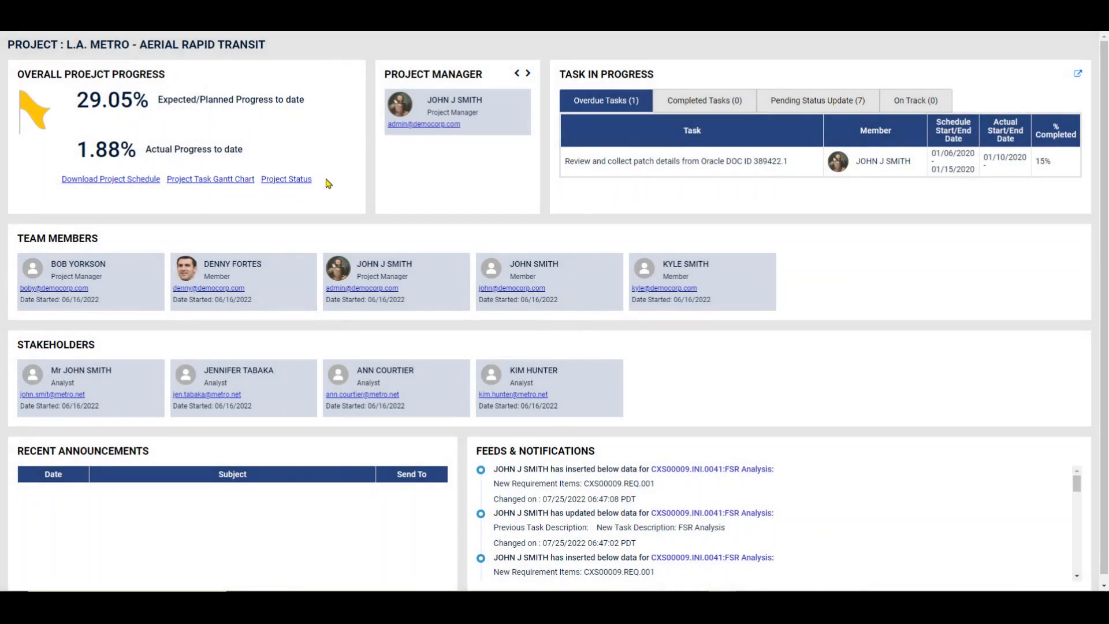
Review the shared project scorecard, examining its completed, on-track and pending status update tasks and its notifications
{"action": "left_click", "coordinate": [718, 103]}
{"action": "left_click", "coordinate": [782, 104]}
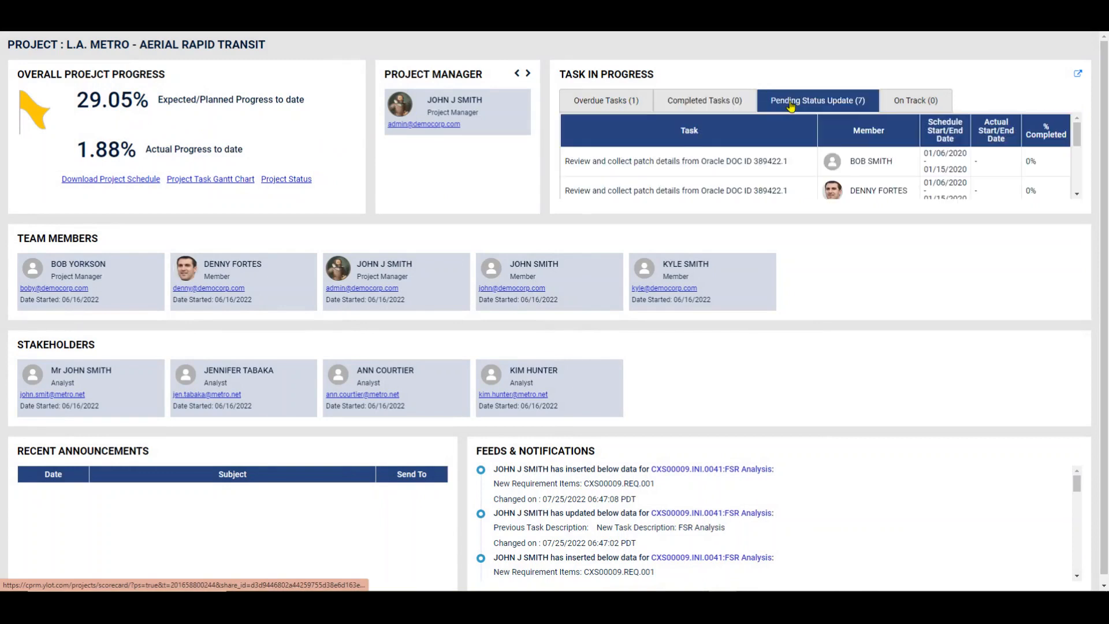
{"action": "left_click", "coordinate": [903, 103]}
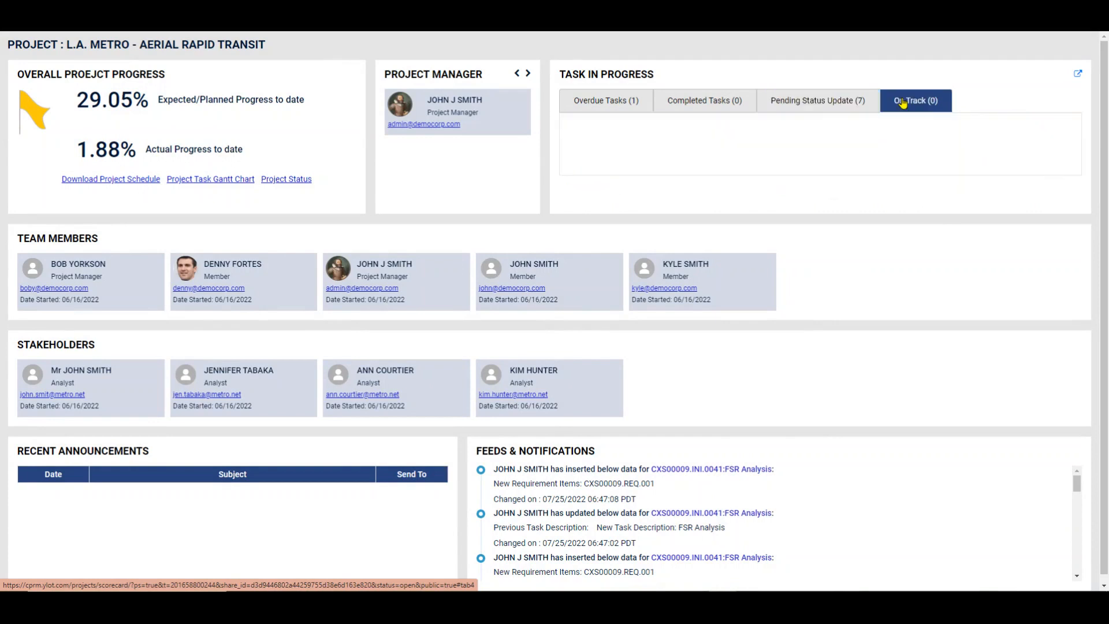
{"action": "left_click", "coordinate": [825, 103]}
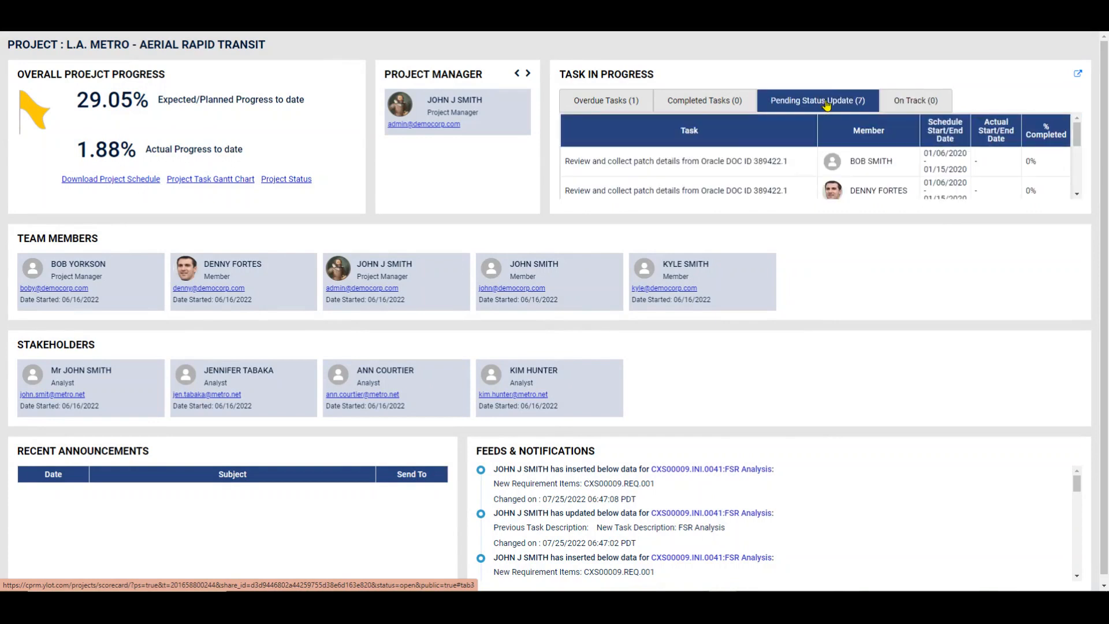
{"action": "left_click", "coordinate": [1077, 195]}
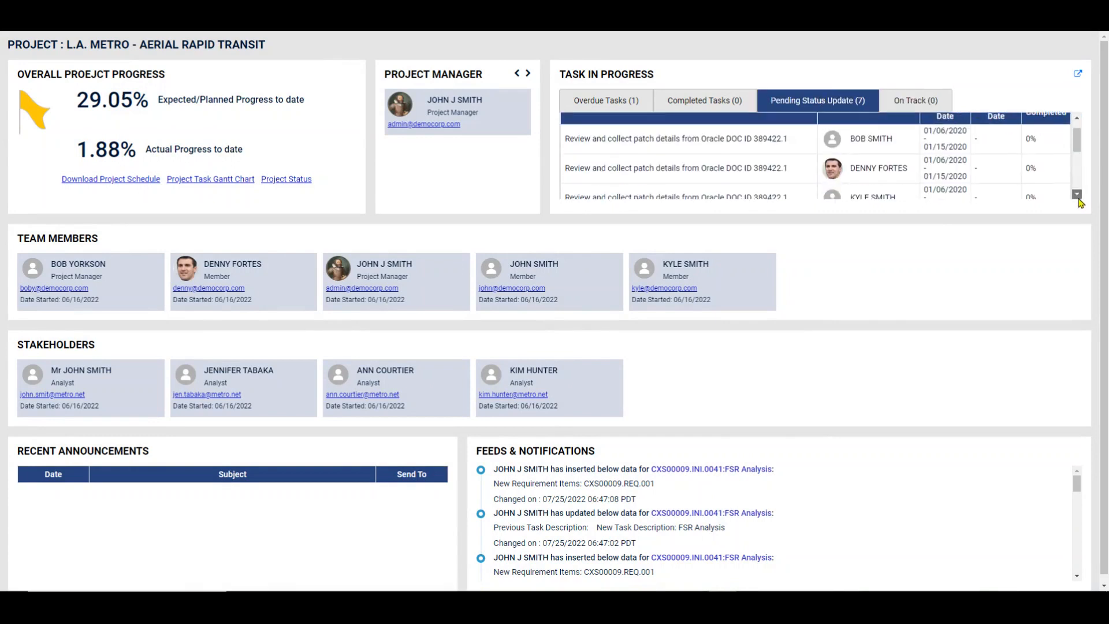
{"action": "left_click", "coordinate": [1077, 195]}
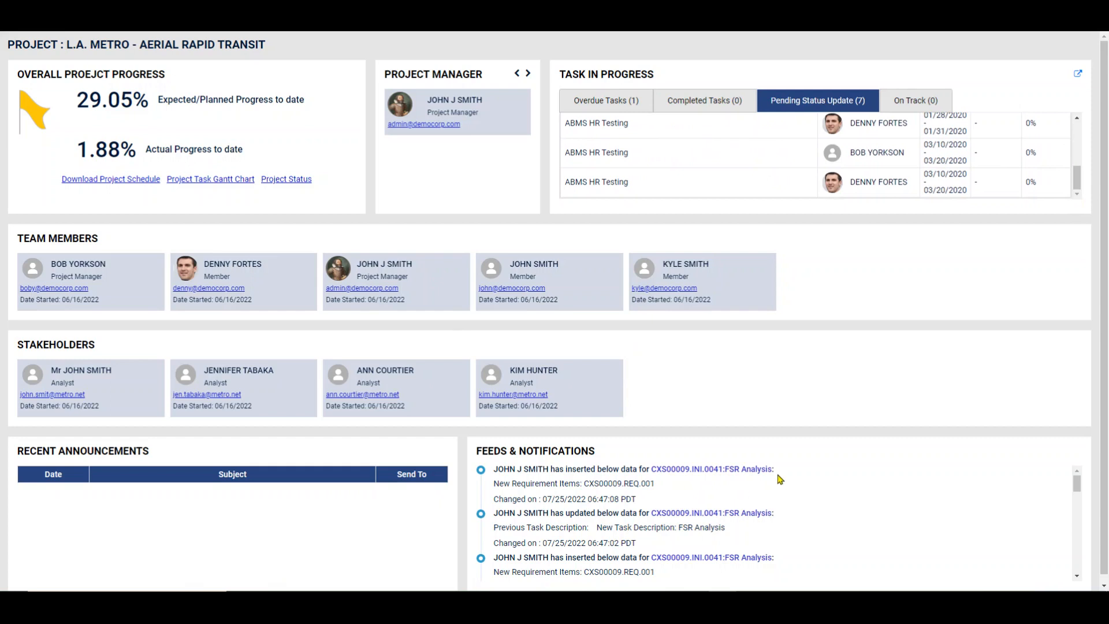
{"action": "scroll", "coordinate": [1107, 248], "scroll_direction": "down", "scroll_amount": 1}
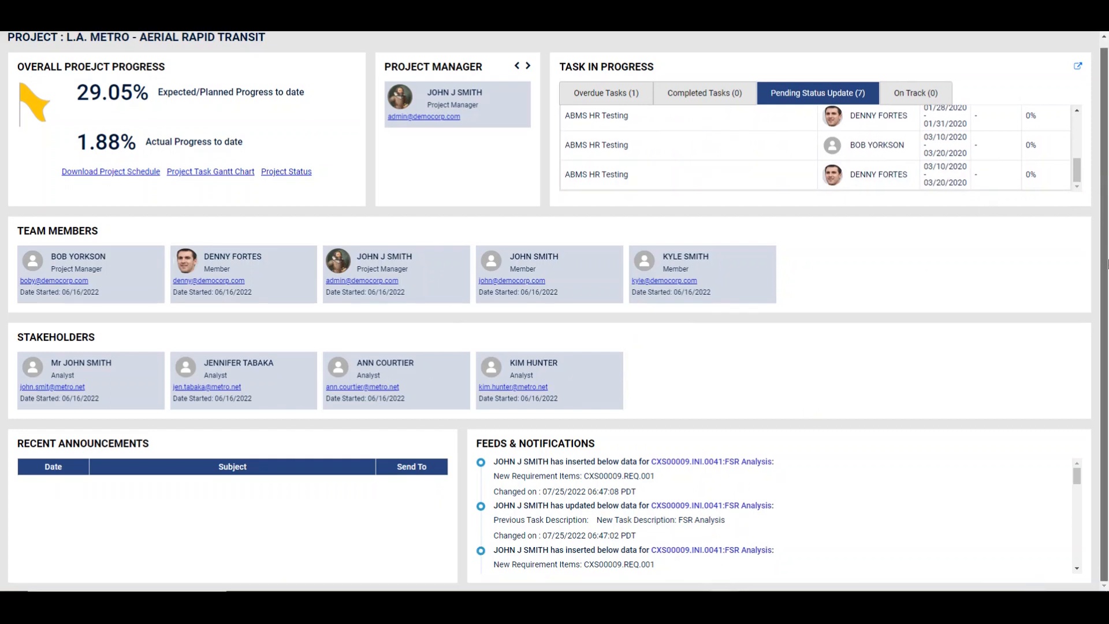
{"action": "scroll", "coordinate": [1096, 171], "scroll_direction": "up", "scroll_amount": 1}
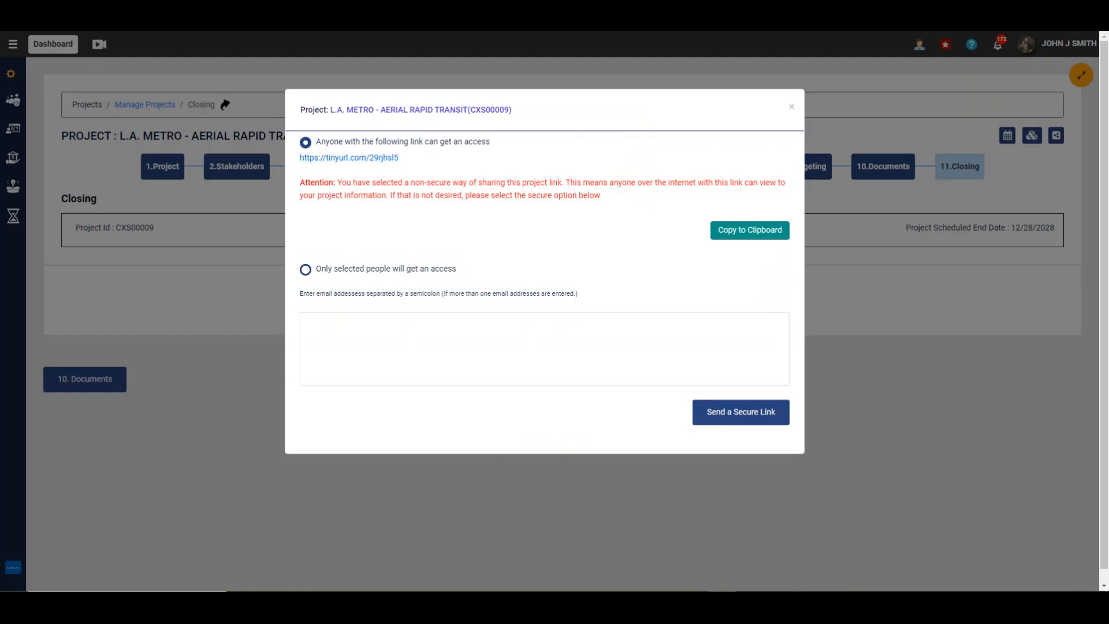
Close the project's sharing options and return to the My Projects list, bringing its action column into view
{"action": "left_click", "coordinate": [793, 112]}
{"action": "left_click", "coordinate": [578, 384]}
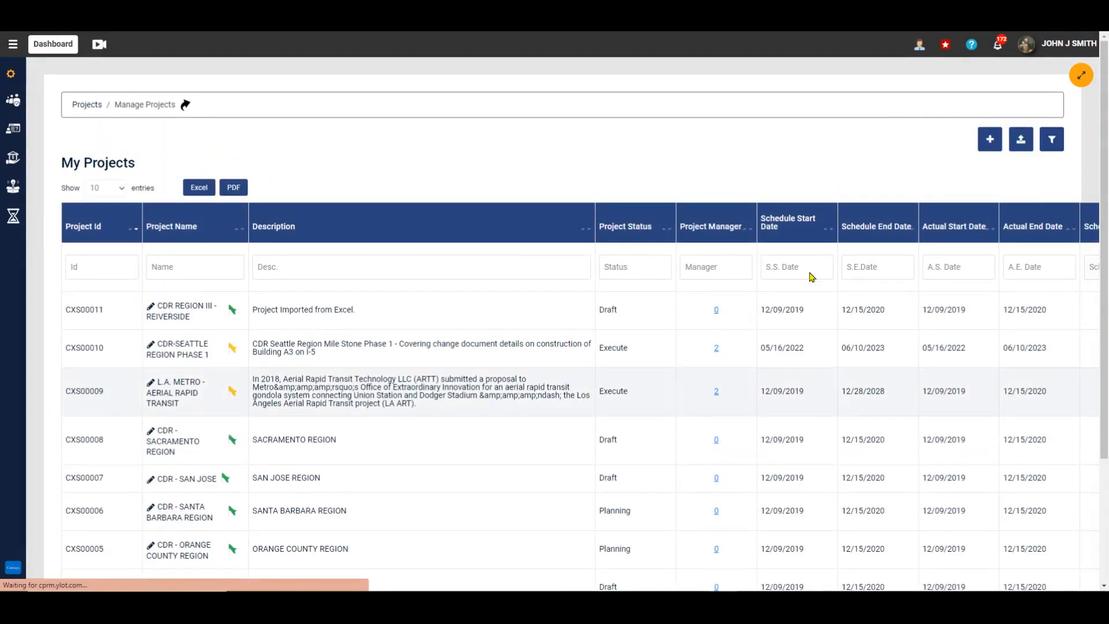
{"action": "left_click_drag", "start_coordinate": [1104, 112], "coordinate": [1106, 269]}
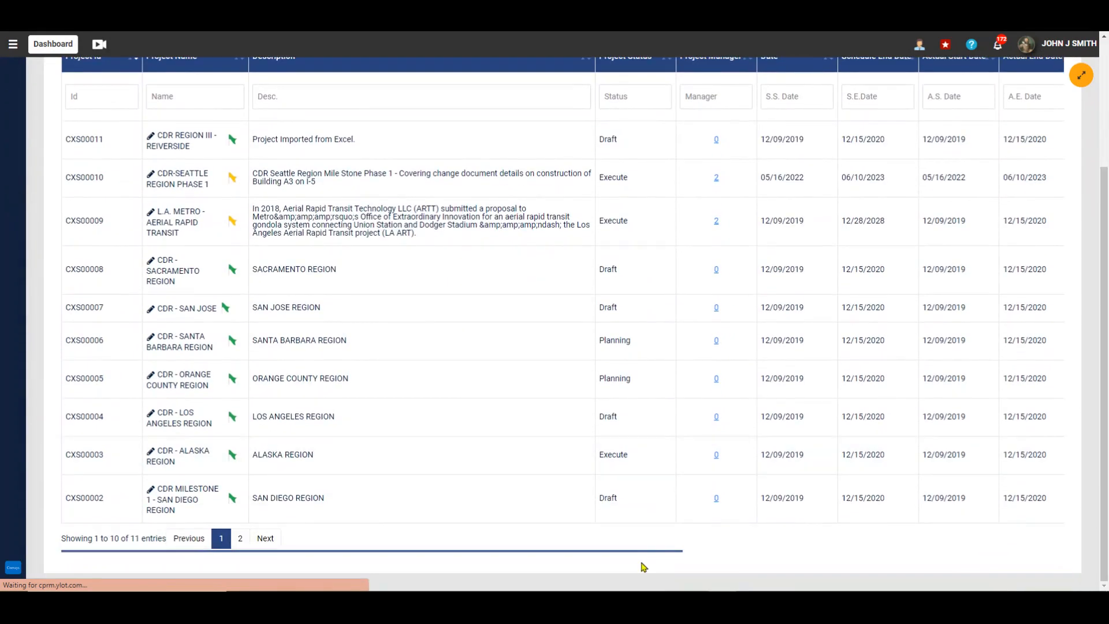
{"action": "left_click_drag", "start_coordinate": [654, 553], "coordinate": [1045, 554]}
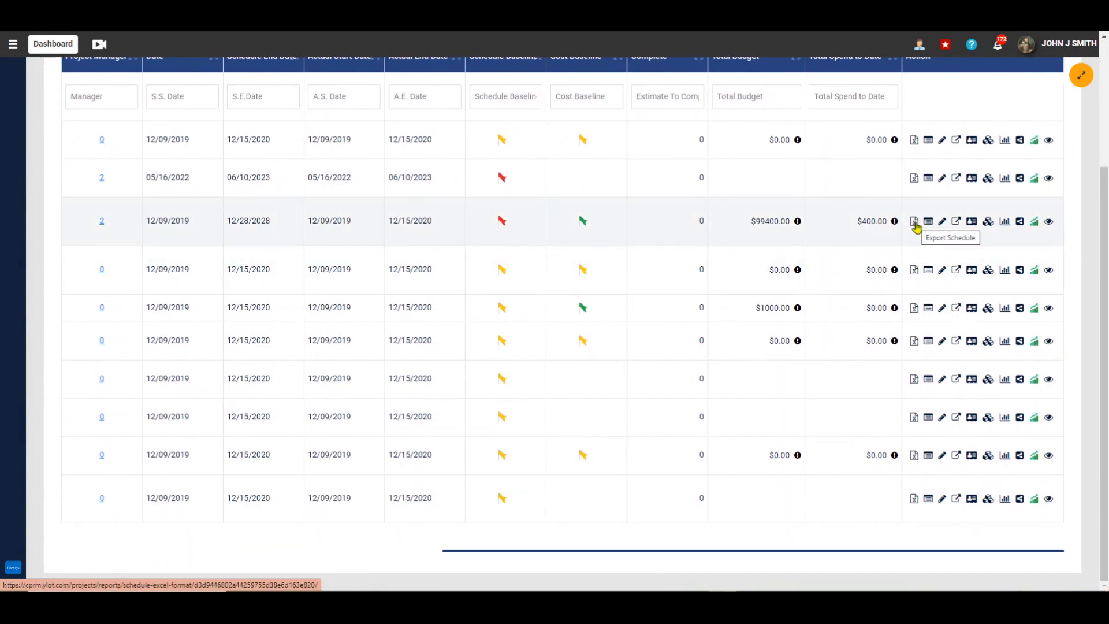
Export the L.A. METRO - AERIAL RAPID TRANSIT schedule report to Excel and open the downloaded file, accepting the format mismatch
{"action": "left_click", "coordinate": [915, 223]}
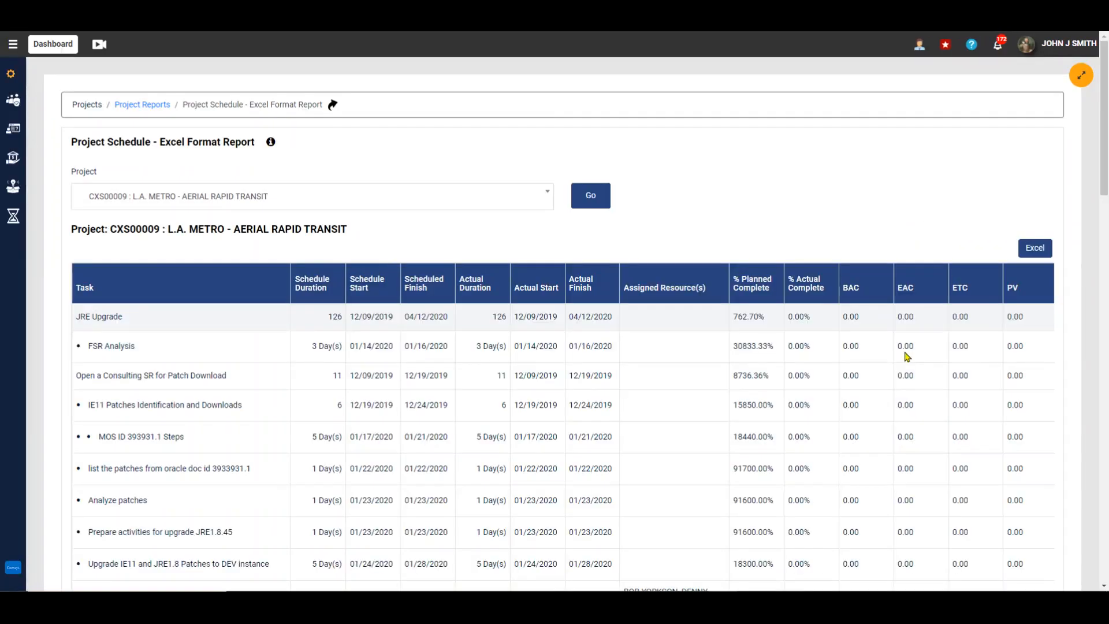
{"action": "left_click", "coordinate": [1035, 252]}
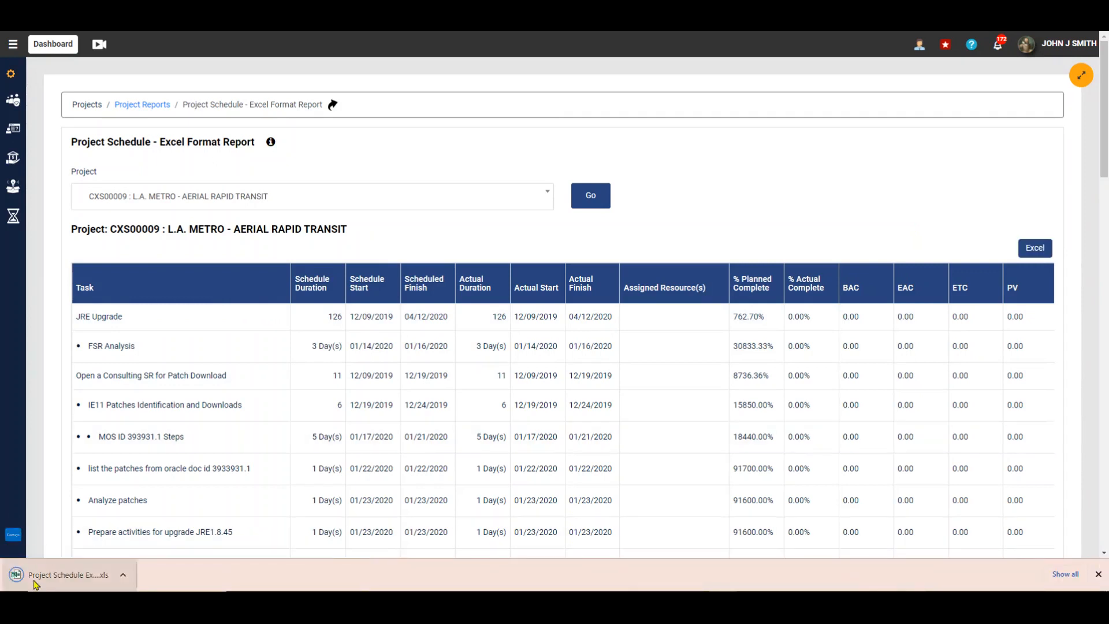
{"action": "left_click", "coordinate": [34, 581]}
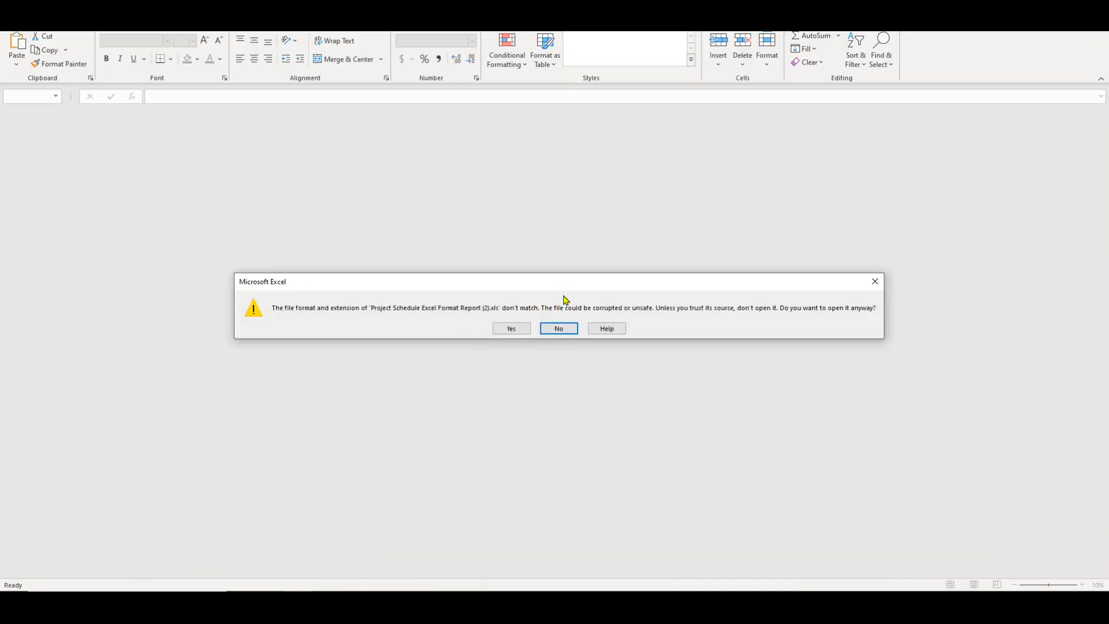
{"action": "left_click", "coordinate": [514, 329]}
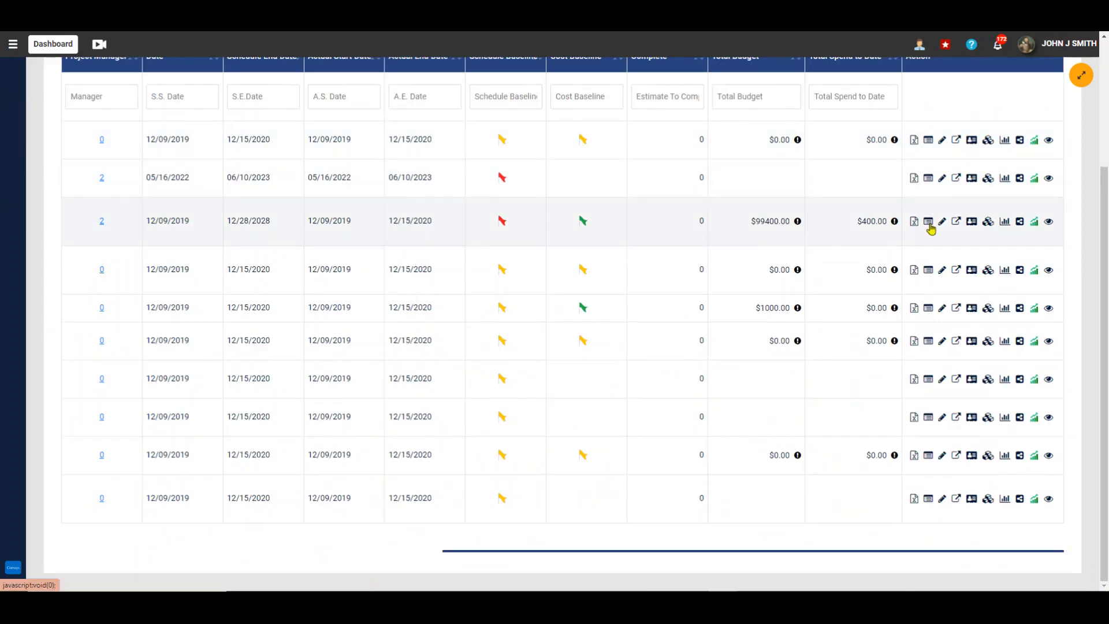
View and close the L.A. METRO project's summary counts in the project list, and expand the Project Summary on its details page
{"action": "left_click", "coordinate": [930, 227]}
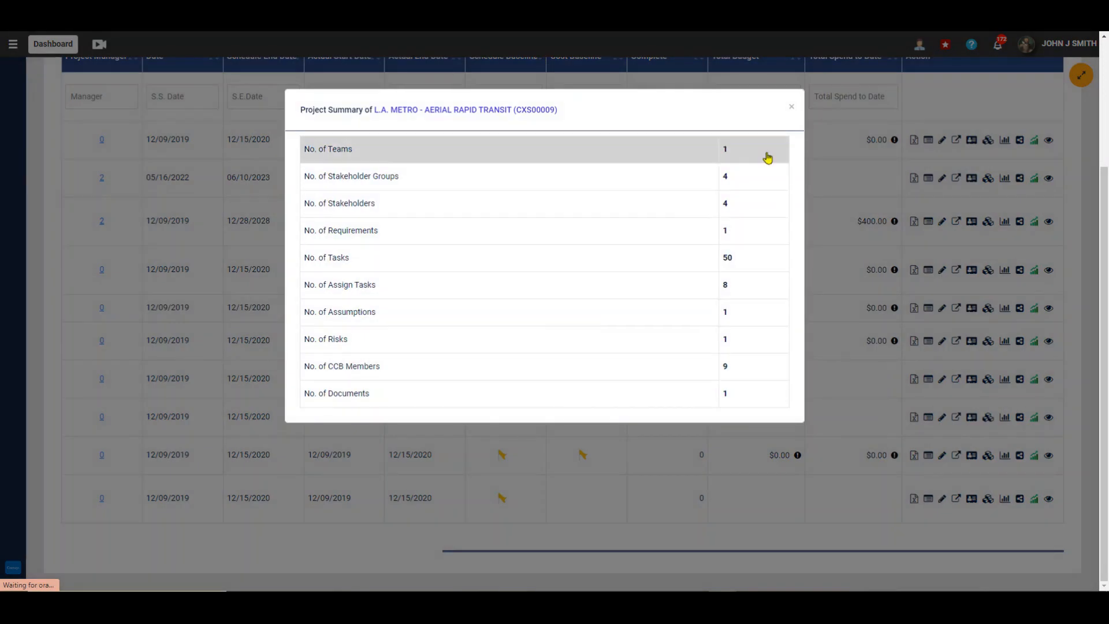
{"action": "left_click", "coordinate": [792, 107]}
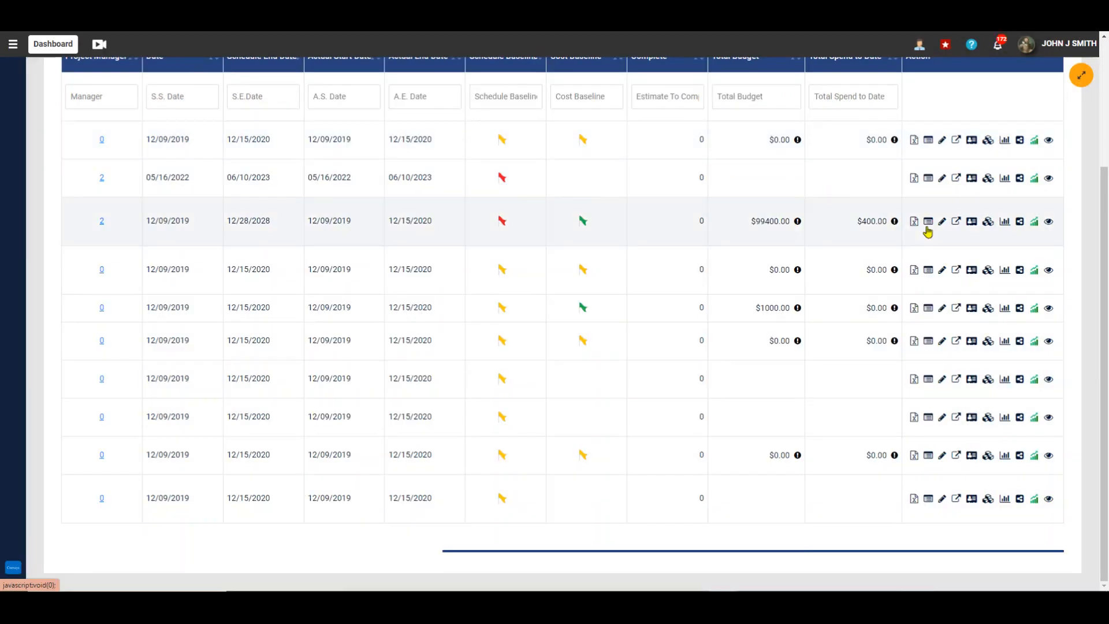
{"action": "left_click", "coordinate": [943, 225]}
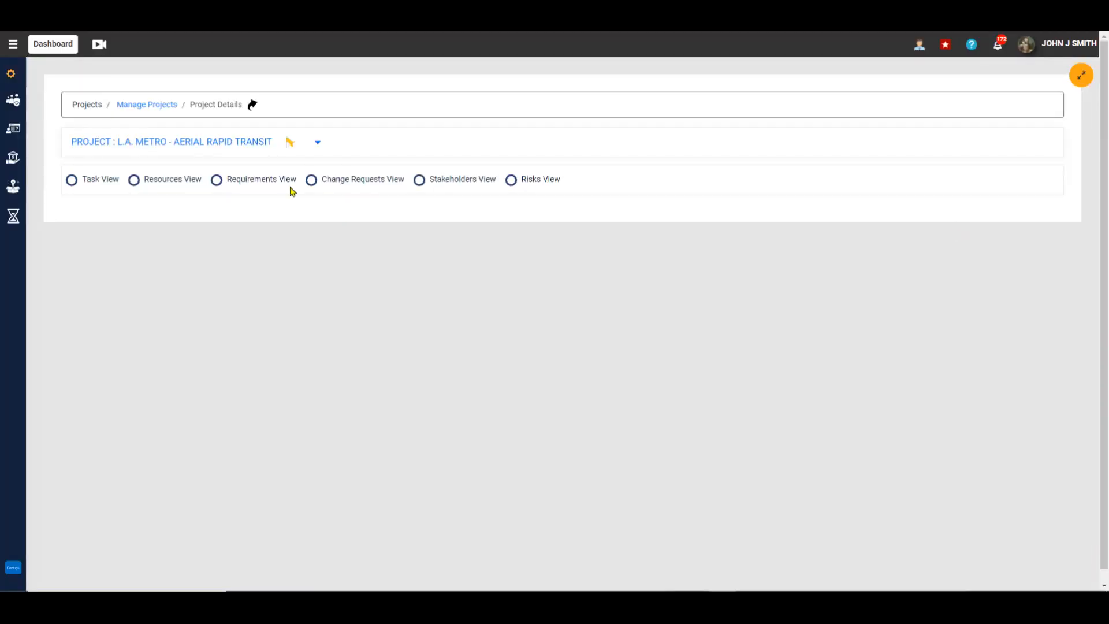
{"action": "left_click", "coordinate": [317, 145]}
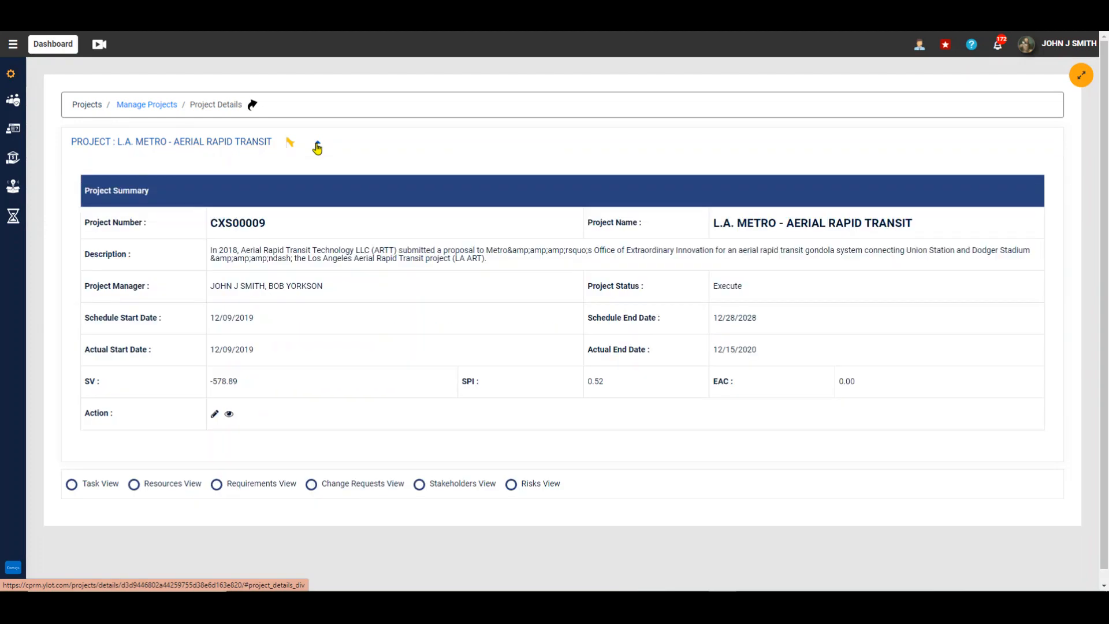
{"action": "left_click", "coordinate": [318, 145]}
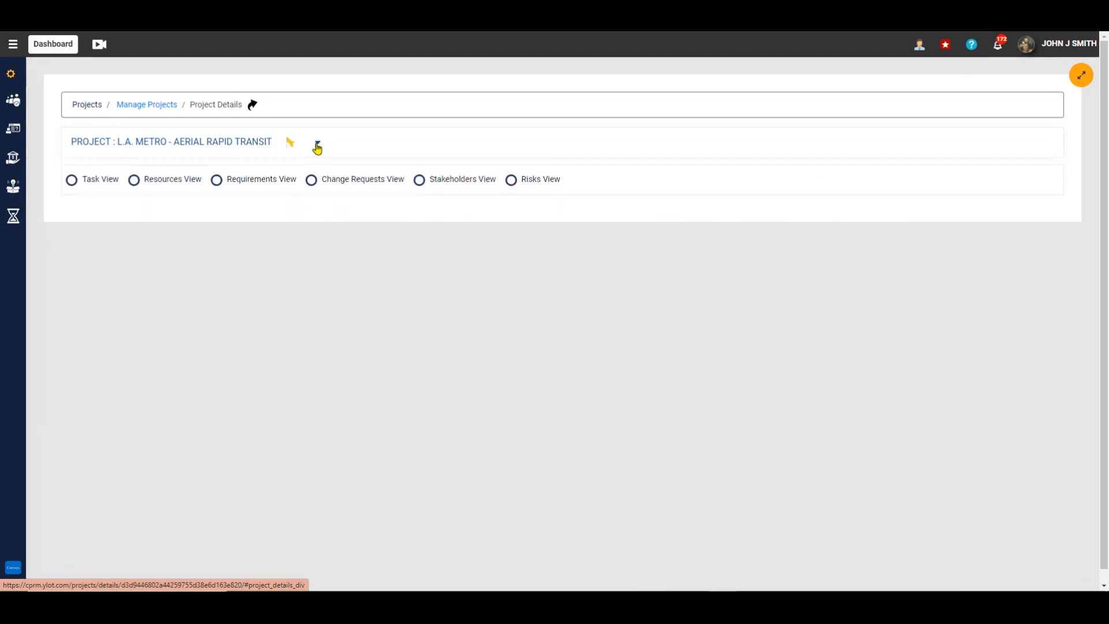
{"action": "left_click", "coordinate": [317, 144]}
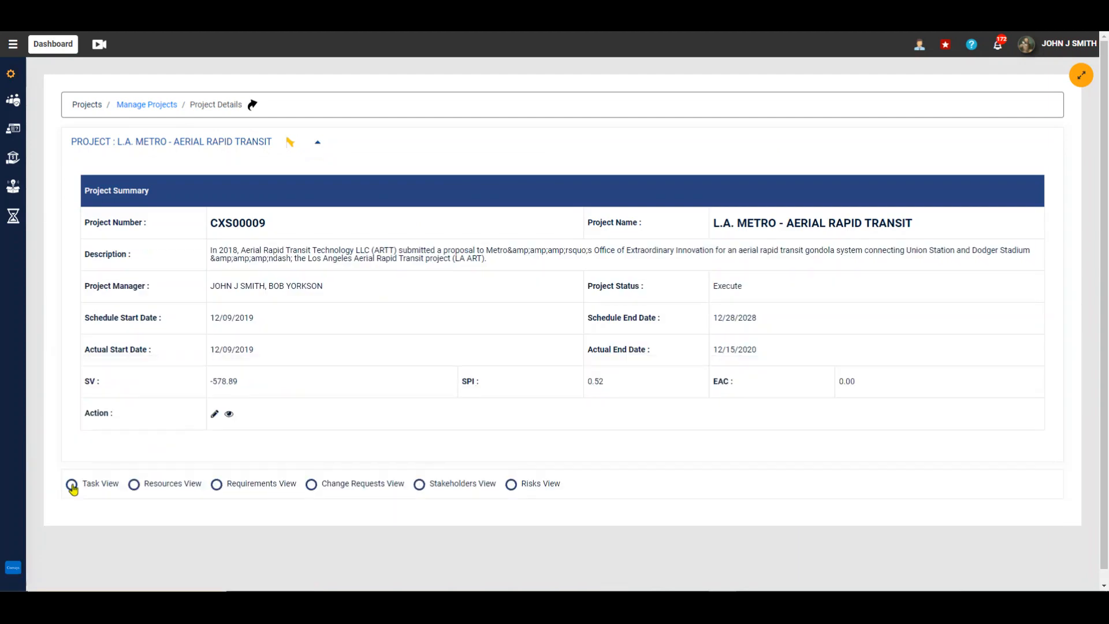
Switch the project details to the Task View, expand JRE Upgrade, and show the team assigned to FSR Analysis
{"action": "left_click", "coordinate": [72, 486]}
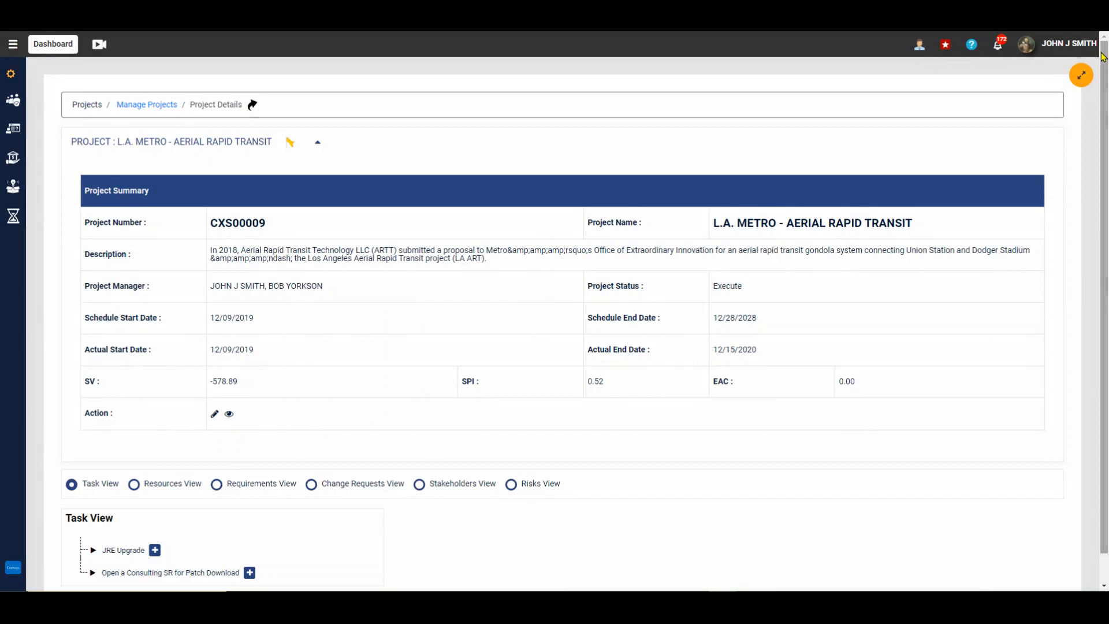
{"action": "left_click_drag", "start_coordinate": [1105, 127], "coordinate": [1108, 157]}
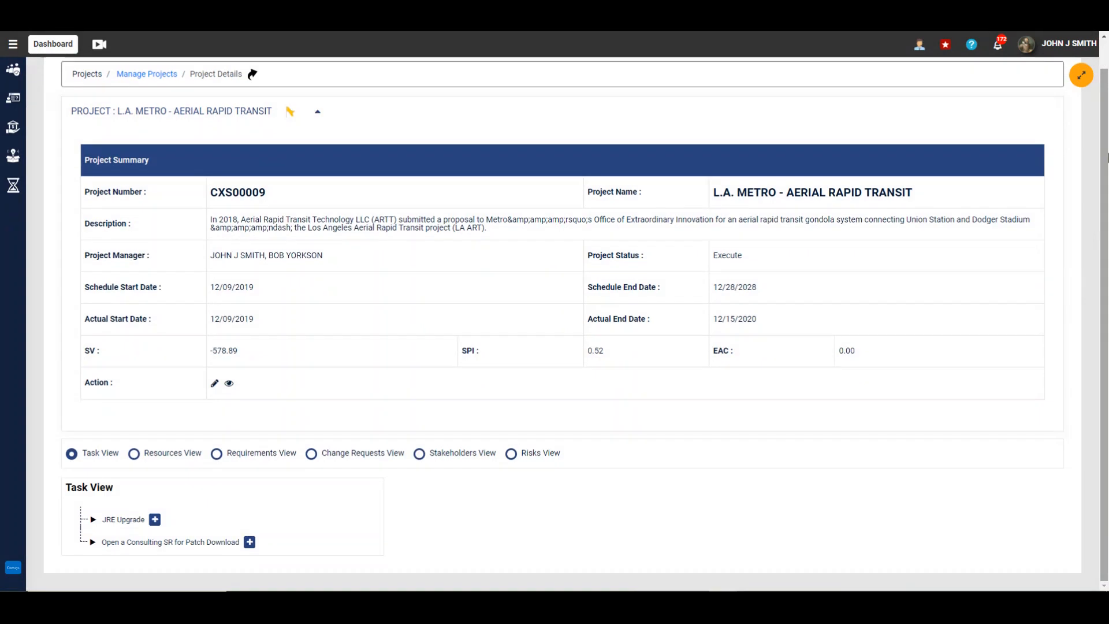
{"action": "left_click", "coordinate": [93, 520]}
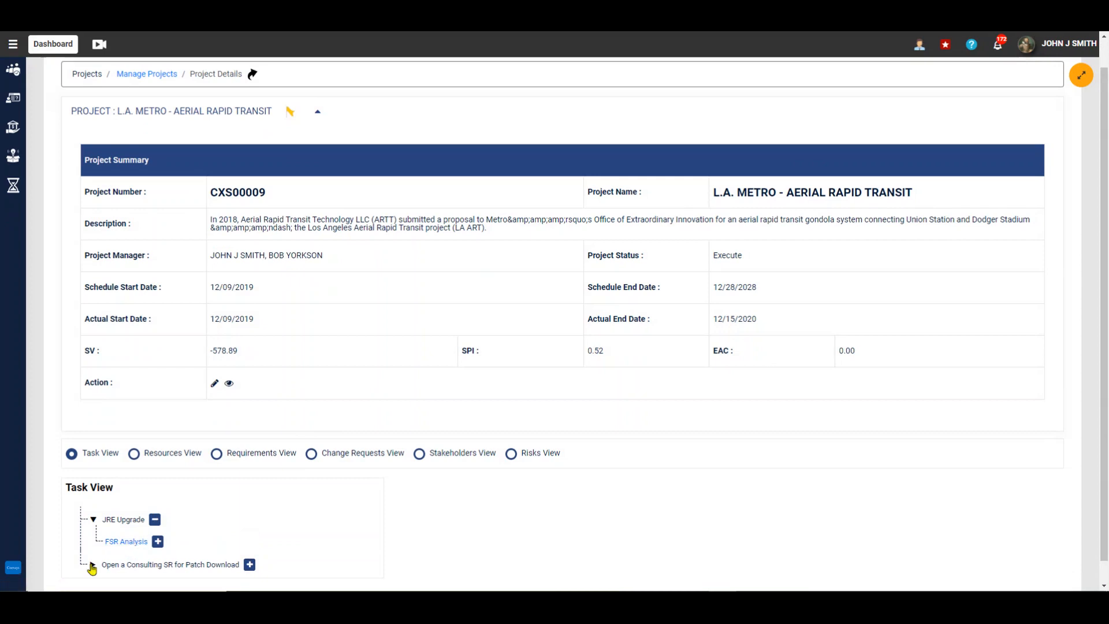
{"action": "left_click", "coordinate": [127, 541]}
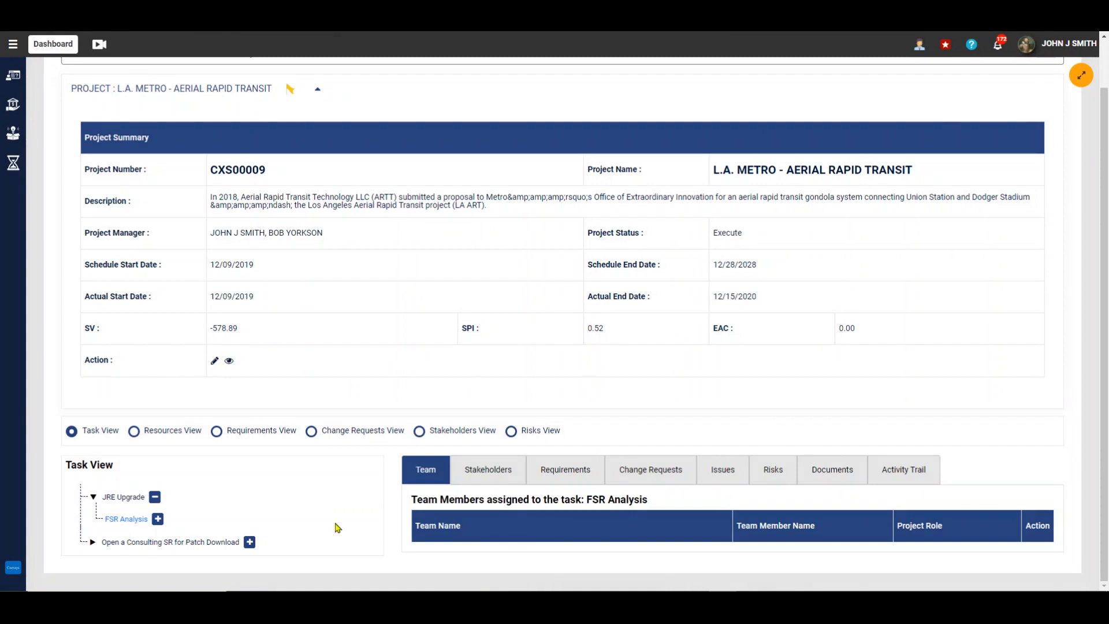
In the Resources View, review the first resource's related records from stakeholders and tasks through activity trail and attendance, and return to the project list
{"action": "left_click", "coordinate": [134, 433]}
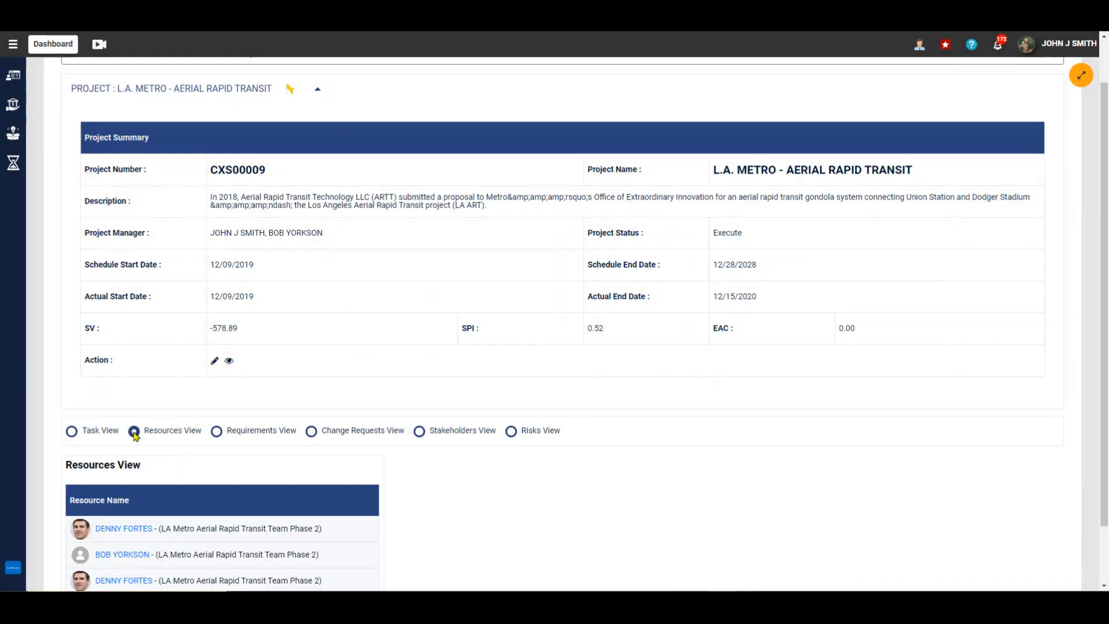
{"action": "left_click", "coordinate": [128, 529]}
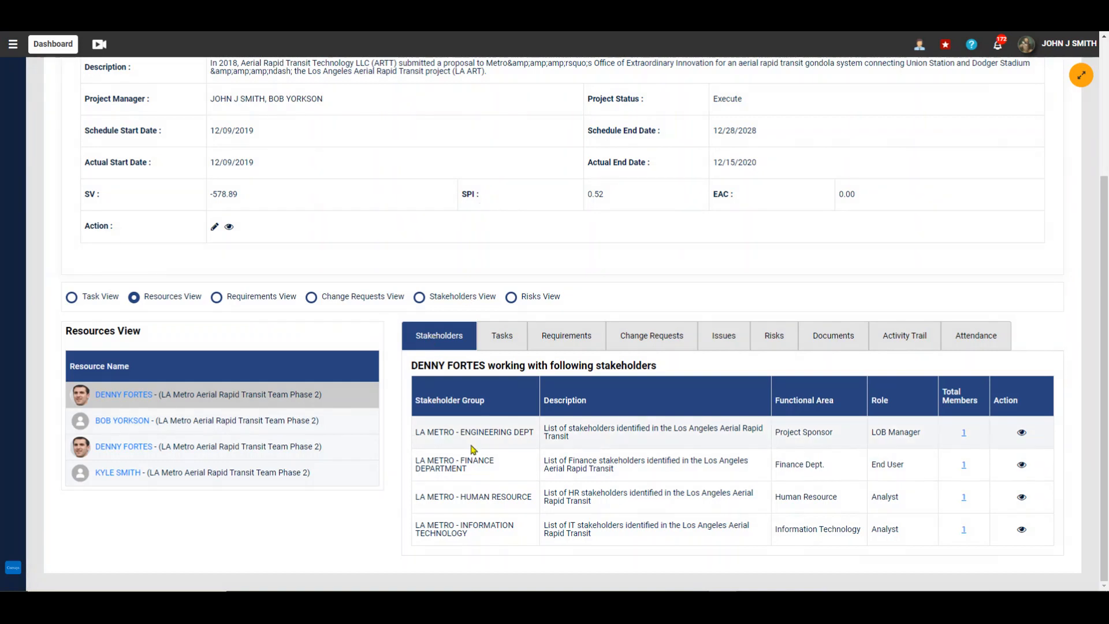
{"action": "left_click", "coordinate": [508, 341]}
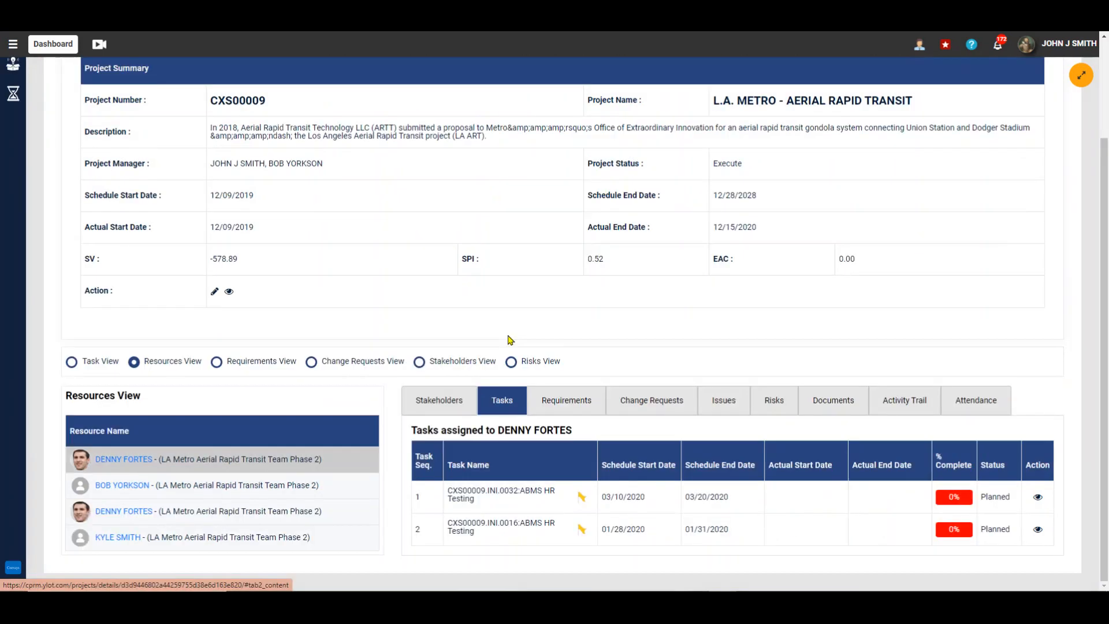
{"action": "left_click", "coordinate": [583, 403]}
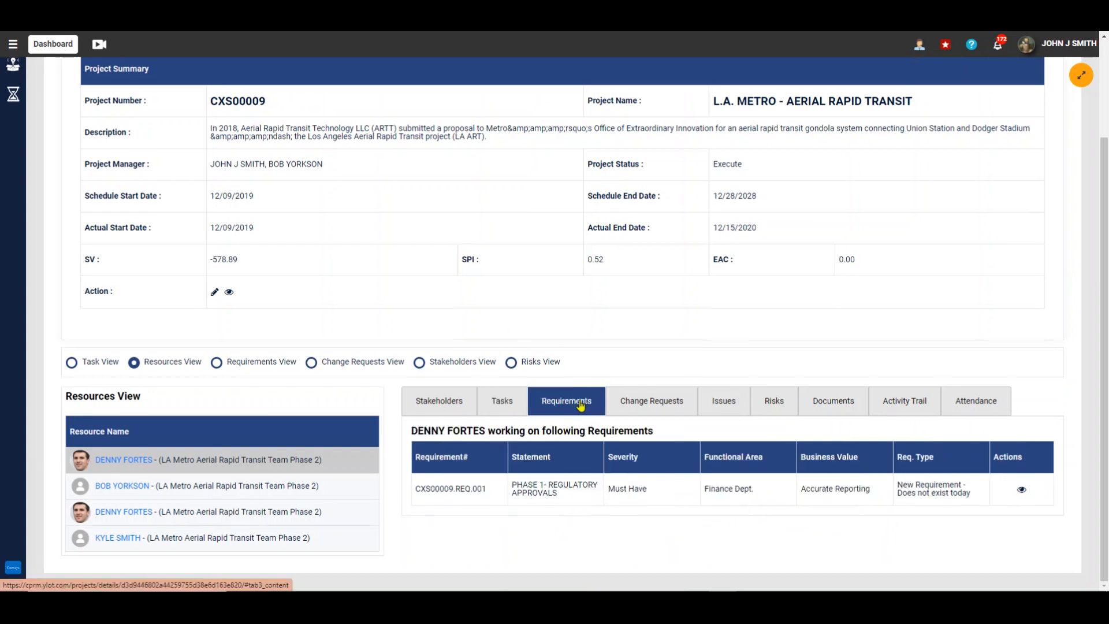
{"action": "left_click", "coordinate": [650, 407]}
{"action": "left_click", "coordinate": [718, 401]}
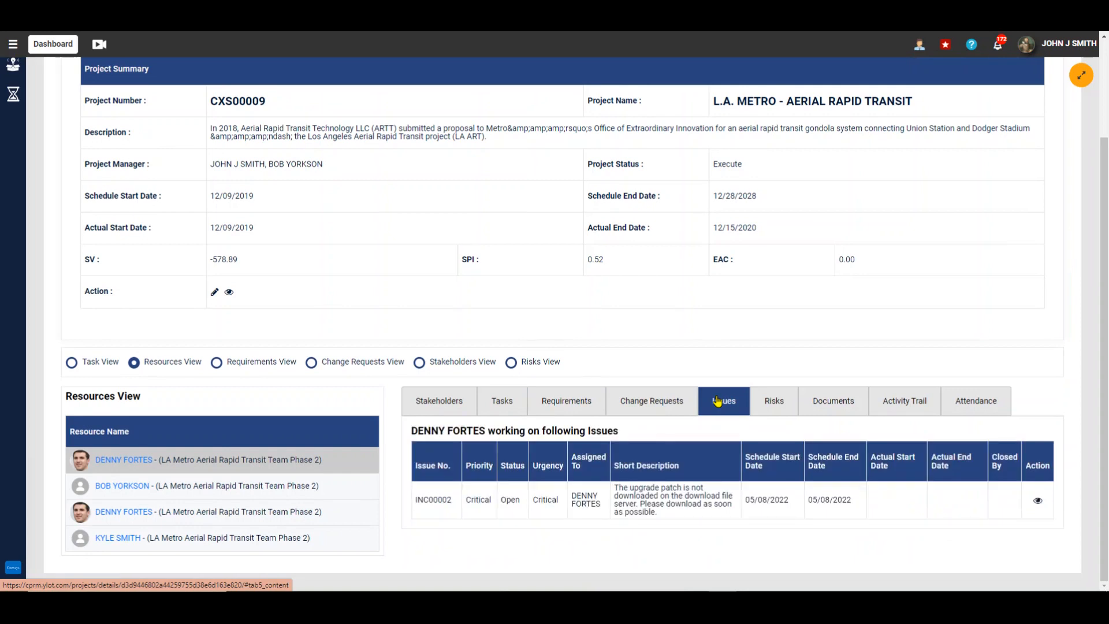
{"action": "left_click", "coordinate": [775, 405]}
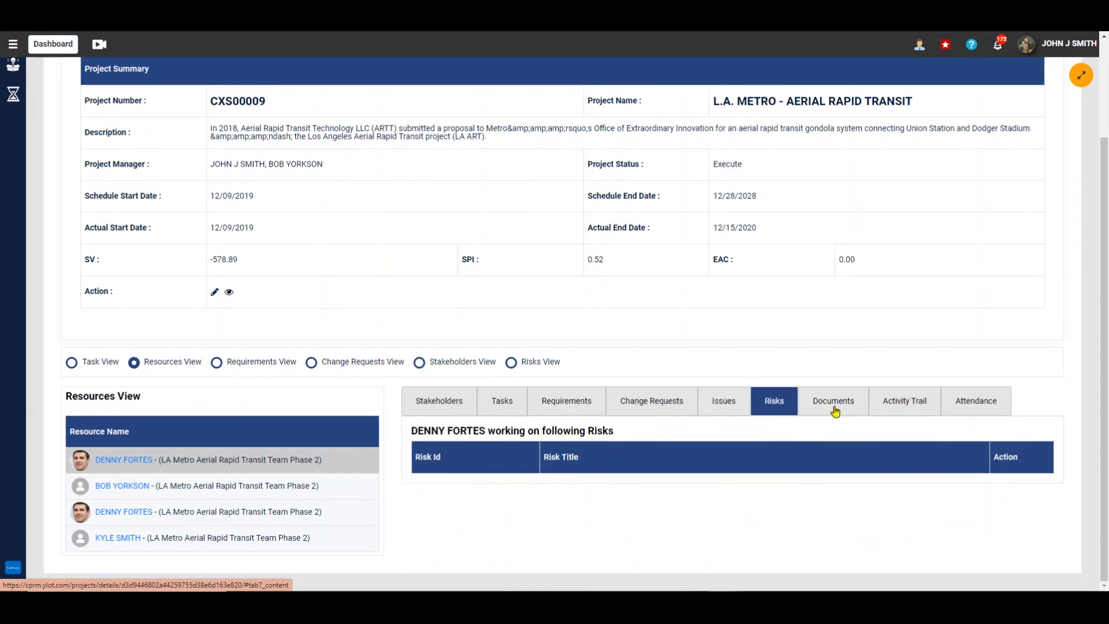
{"action": "left_click", "coordinate": [835, 411]}
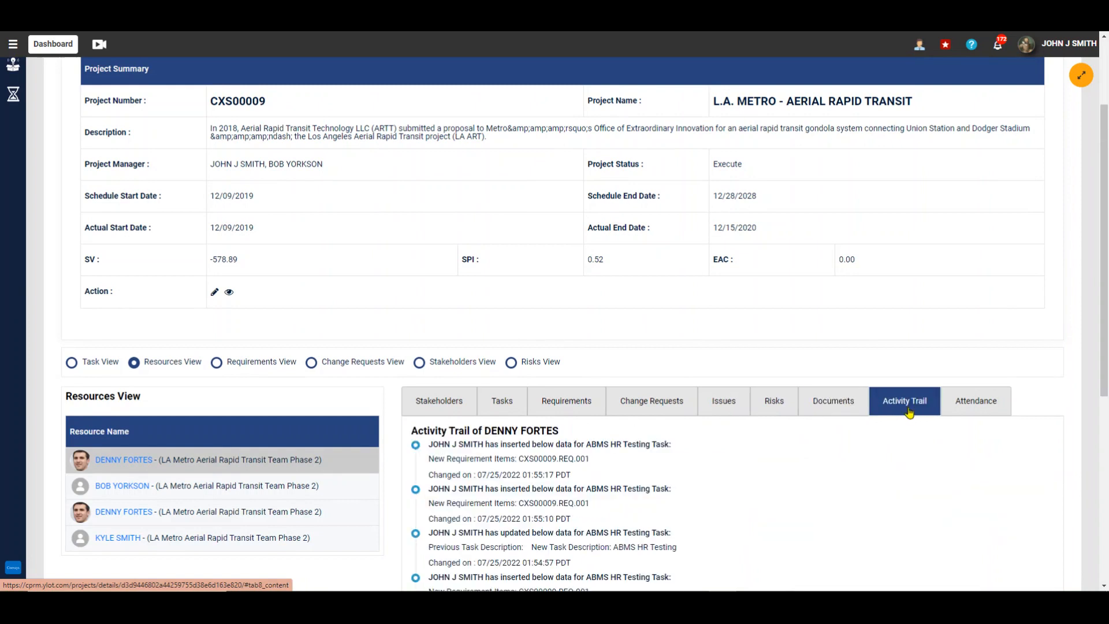
{"action": "left_click", "coordinate": [973, 410]}
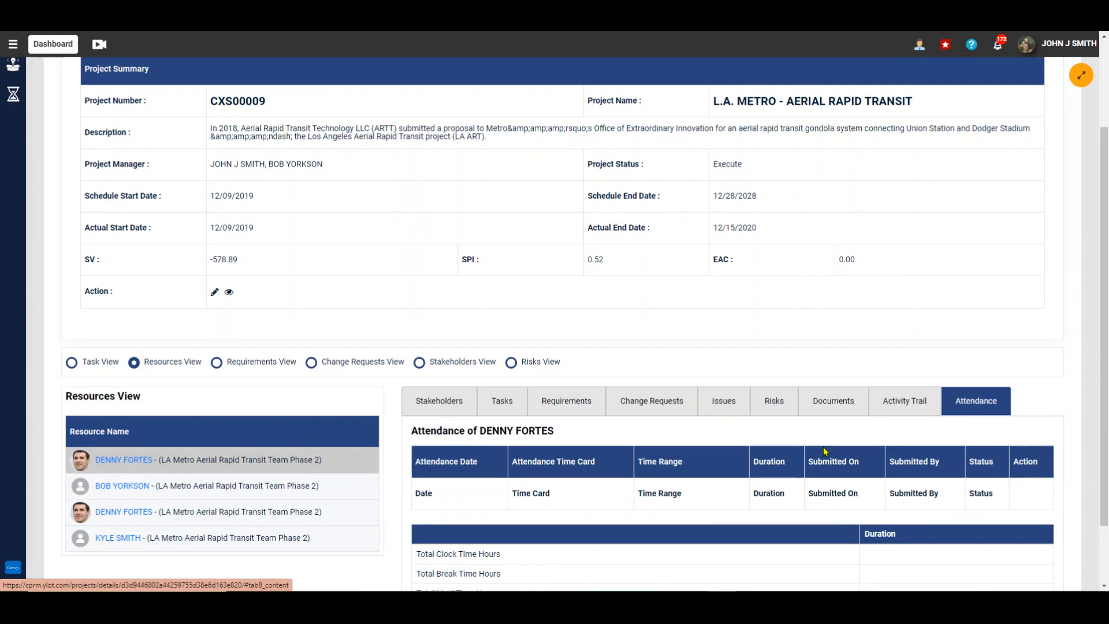
{"action": "key", "text": "alt+Left"}
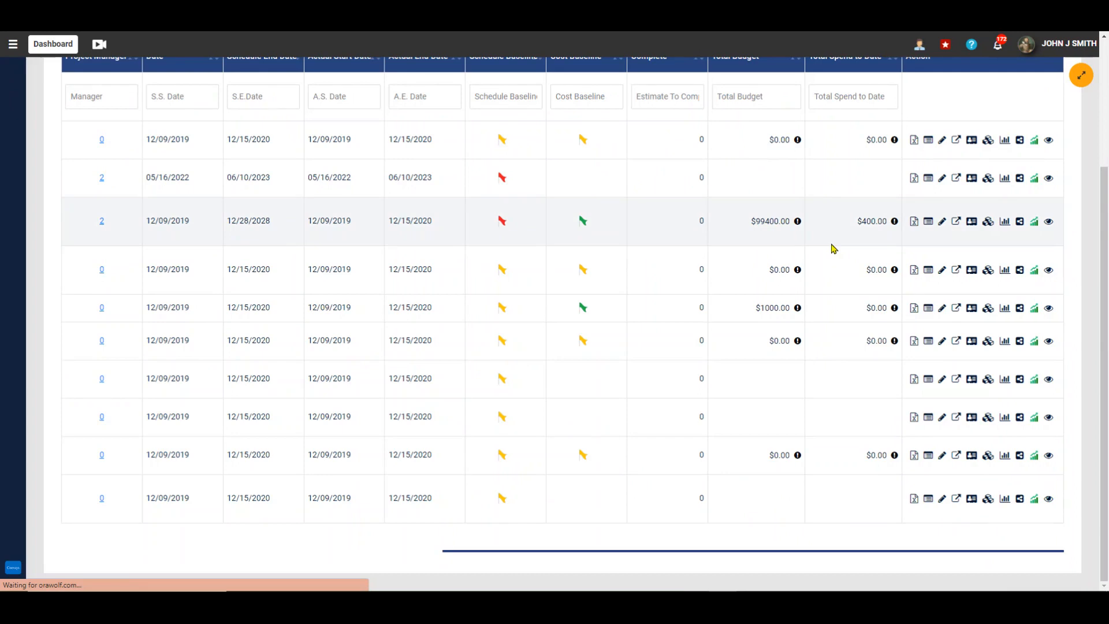
View the L.A. METRO project's team and stakeholder contact details, and close them
{"action": "left_click", "coordinate": [972, 222]}
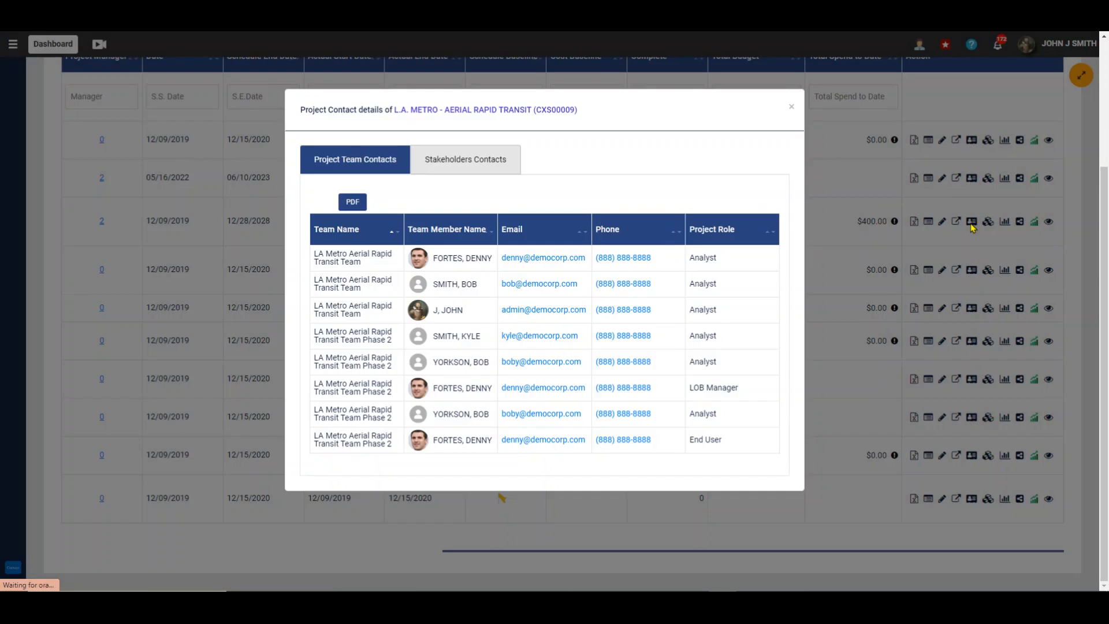
{"action": "left_click", "coordinate": [480, 171]}
{"action": "left_click", "coordinate": [379, 166]}
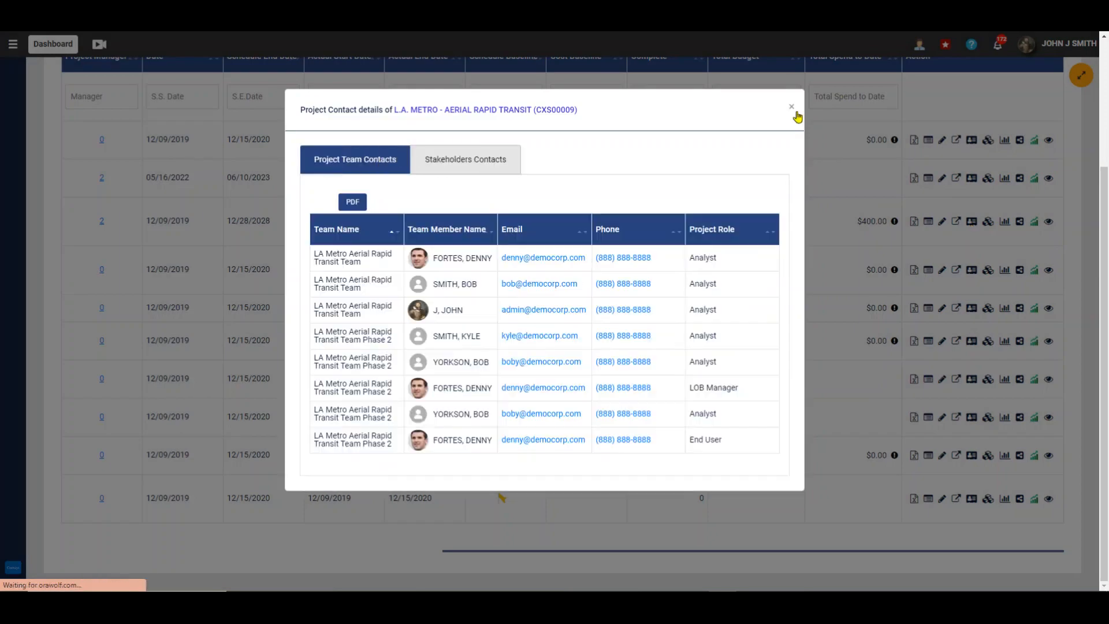
{"action": "left_click", "coordinate": [791, 107]}
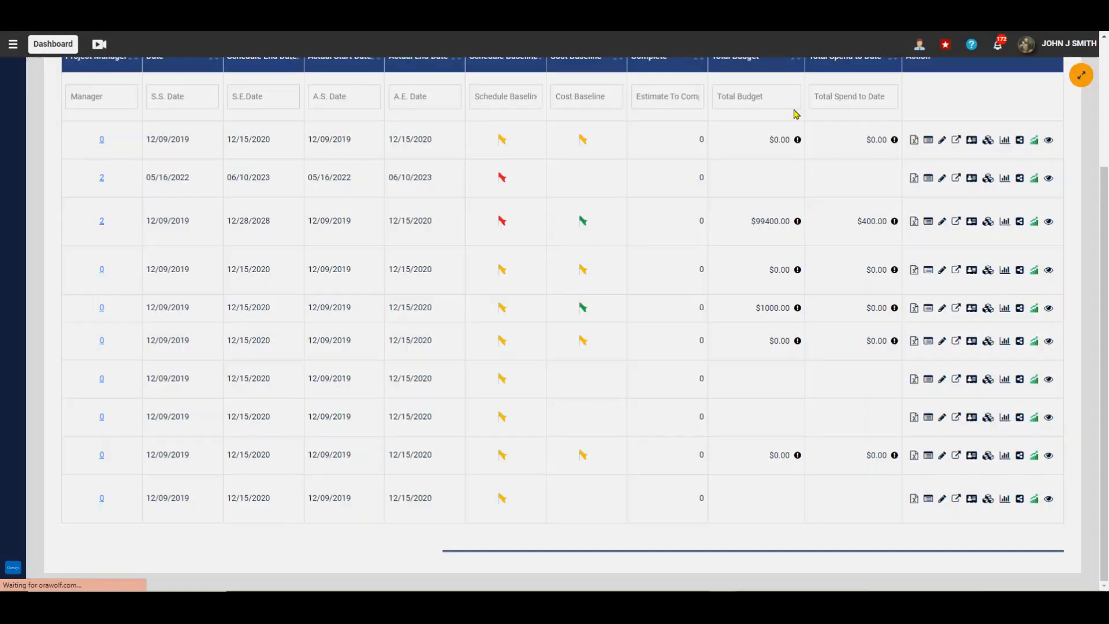
Open the L.A. METRO project's task Gantt chart, look through its scheduled tasks, and return to the project list
{"action": "left_click", "coordinate": [1004, 223]}
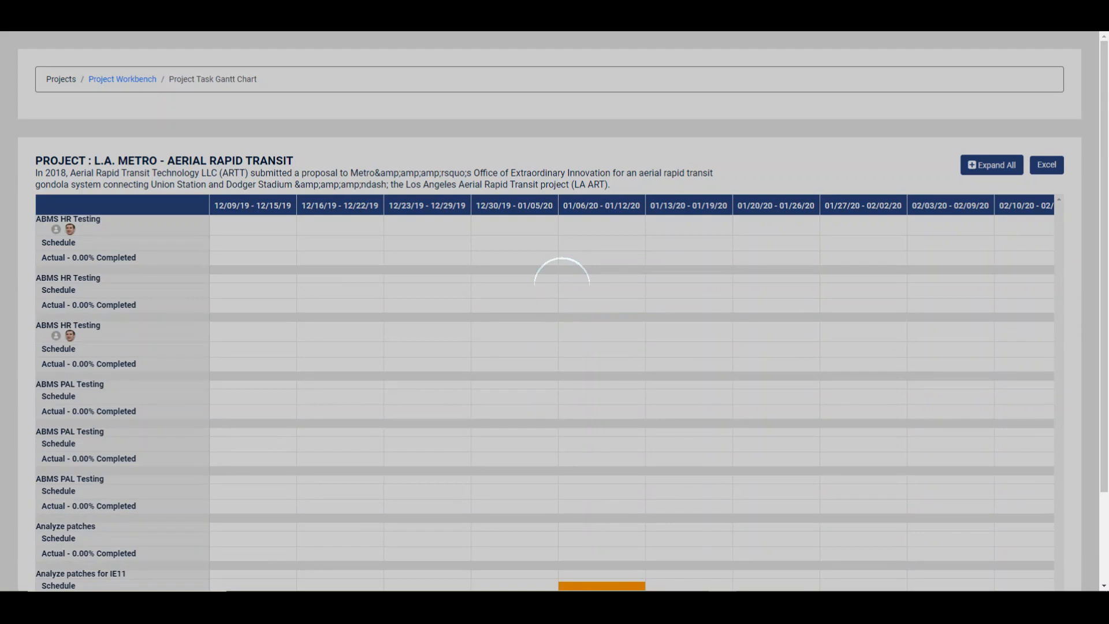
{"action": "left_click_drag", "start_coordinate": [1103, 58], "coordinate": [1107, 230]}
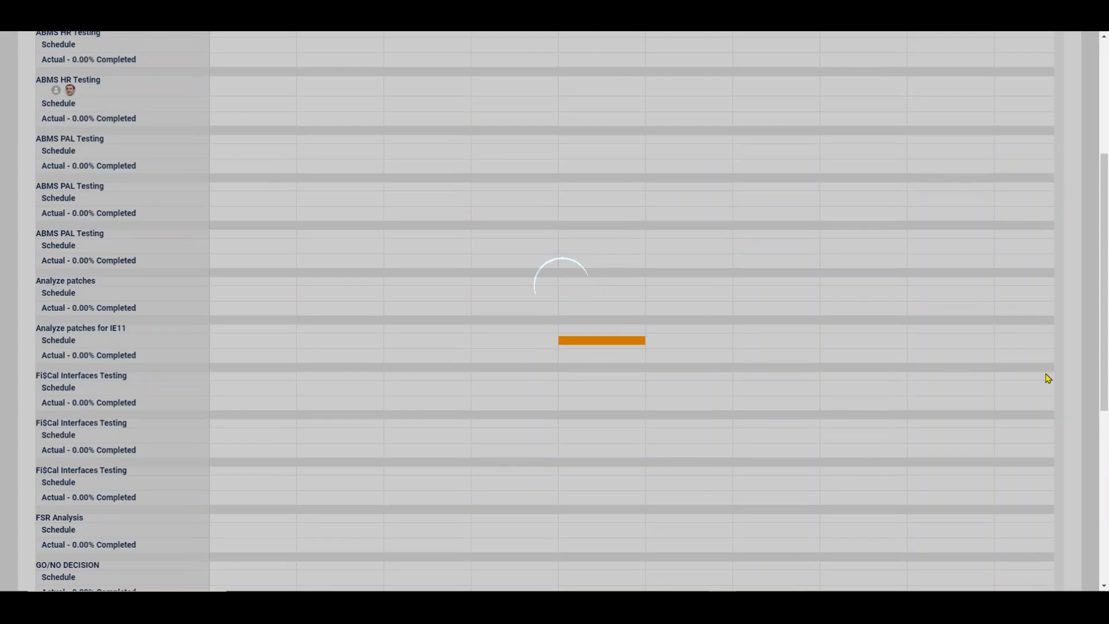
{"action": "left_click_drag", "start_coordinate": [1104, 388], "coordinate": [1104, 588]}
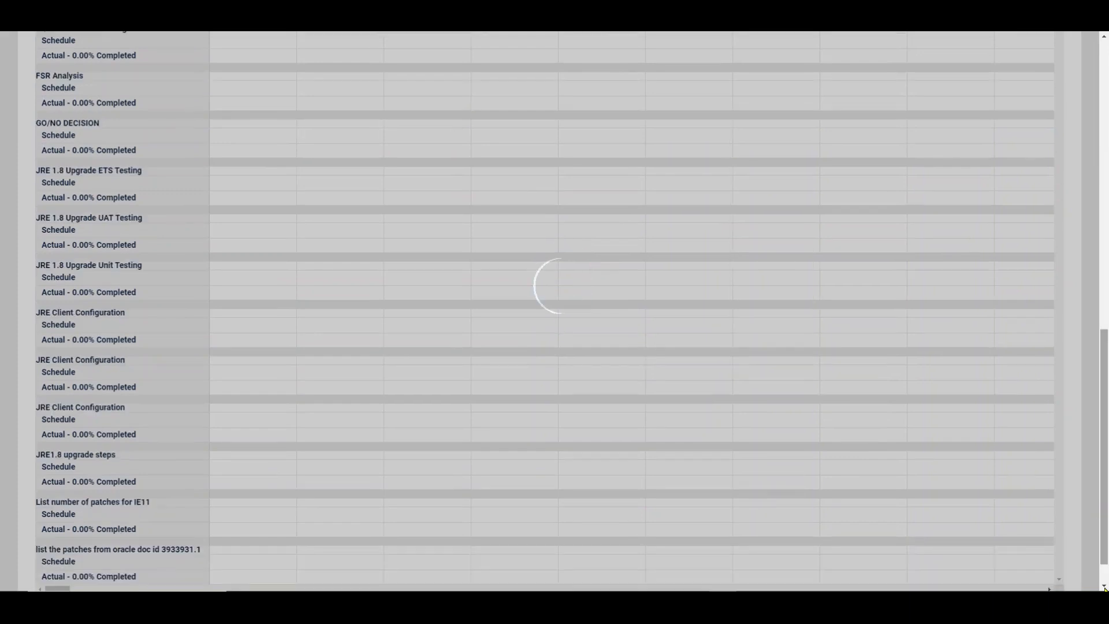
{"action": "left_click", "coordinate": [1105, 575]}
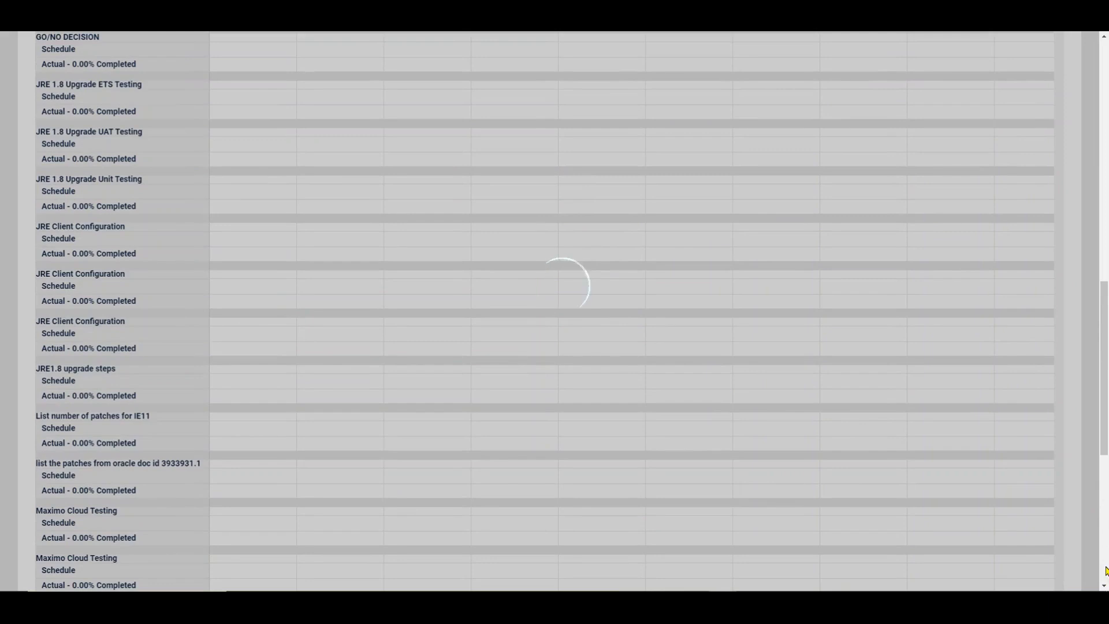
{"action": "left_click", "coordinate": [1104, 573]}
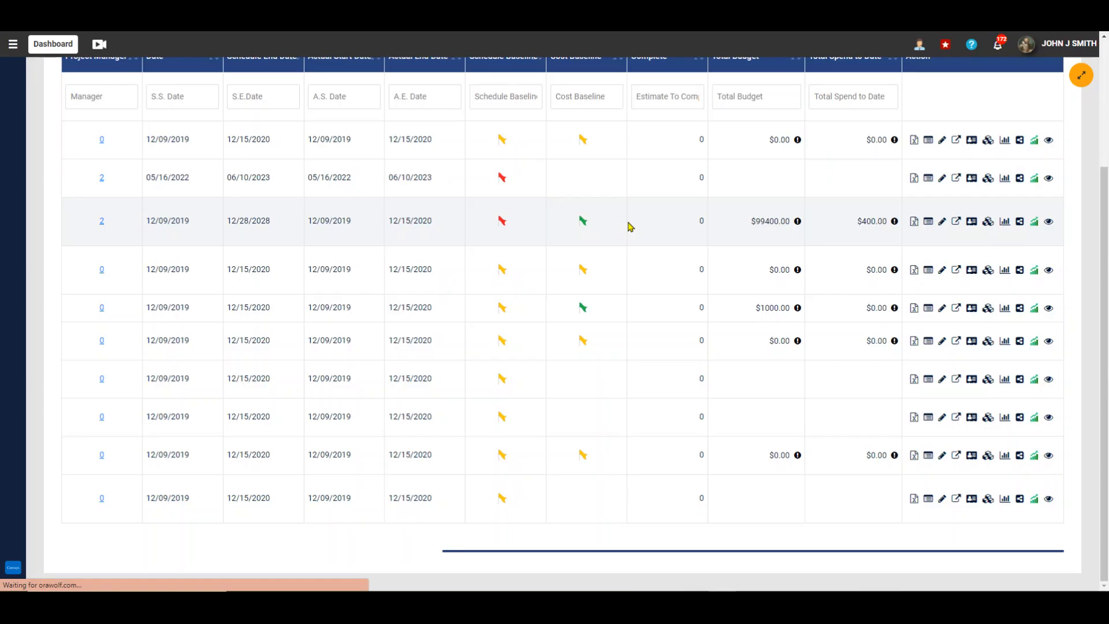
Open the trend analysis for CDR REGION III - REIVERSIDE and review the Project & Task Status, Progress Trend, Team Performance and Performance Benchmark reports' descriptions and options
{"action": "left_click", "coordinate": [1035, 222]}
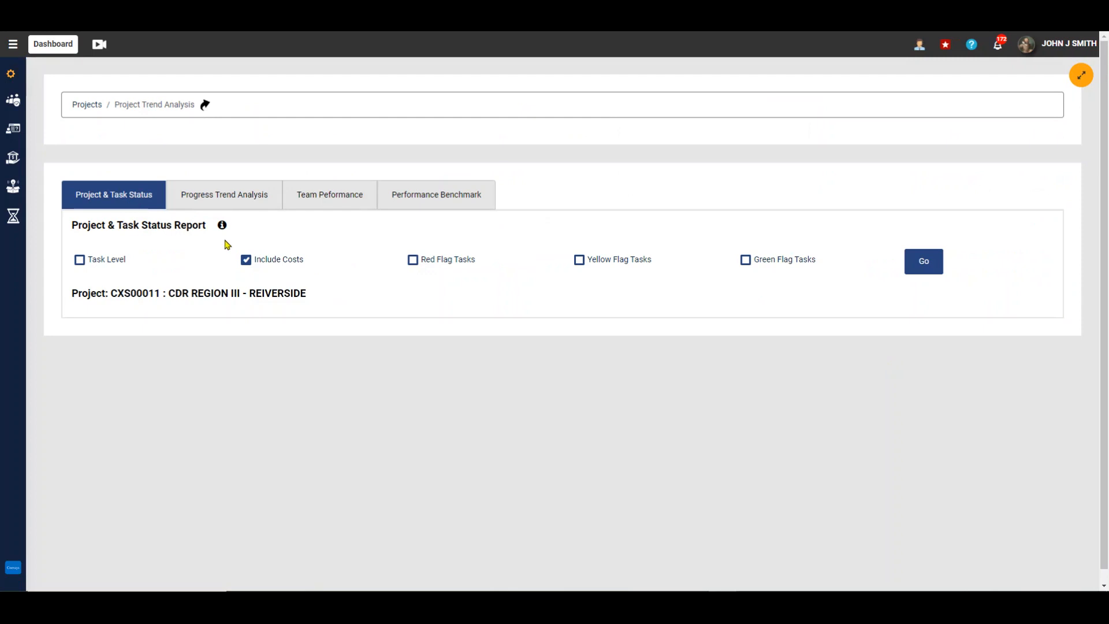
{"action": "mouse_move", "coordinate": [224, 232]}
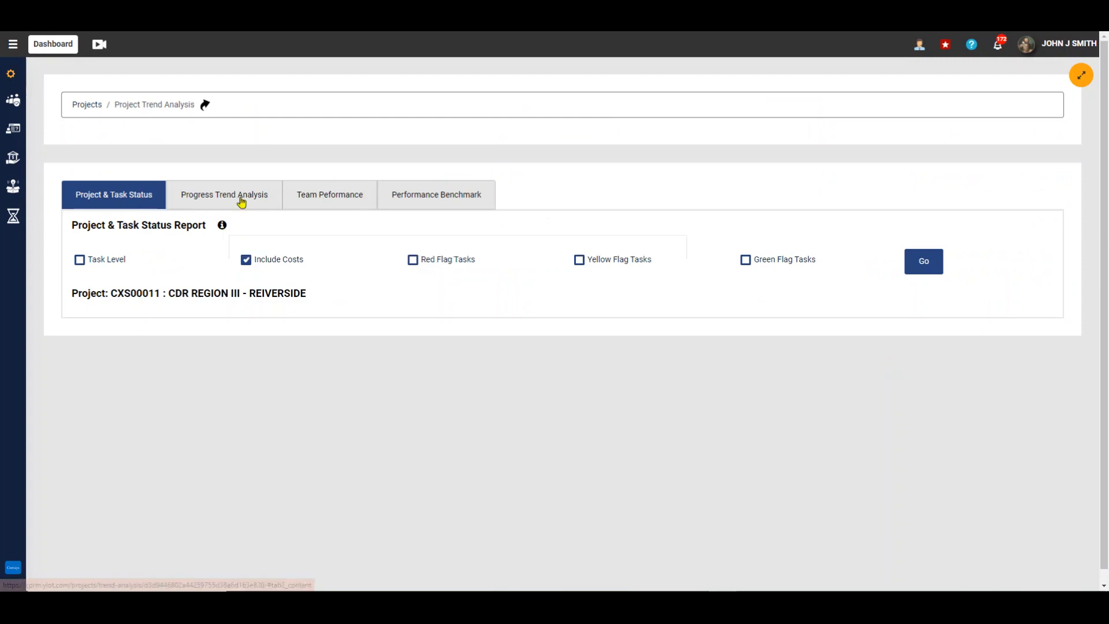
{"action": "left_click", "coordinate": [243, 200]}
{"action": "mouse_move", "coordinate": [235, 233]}
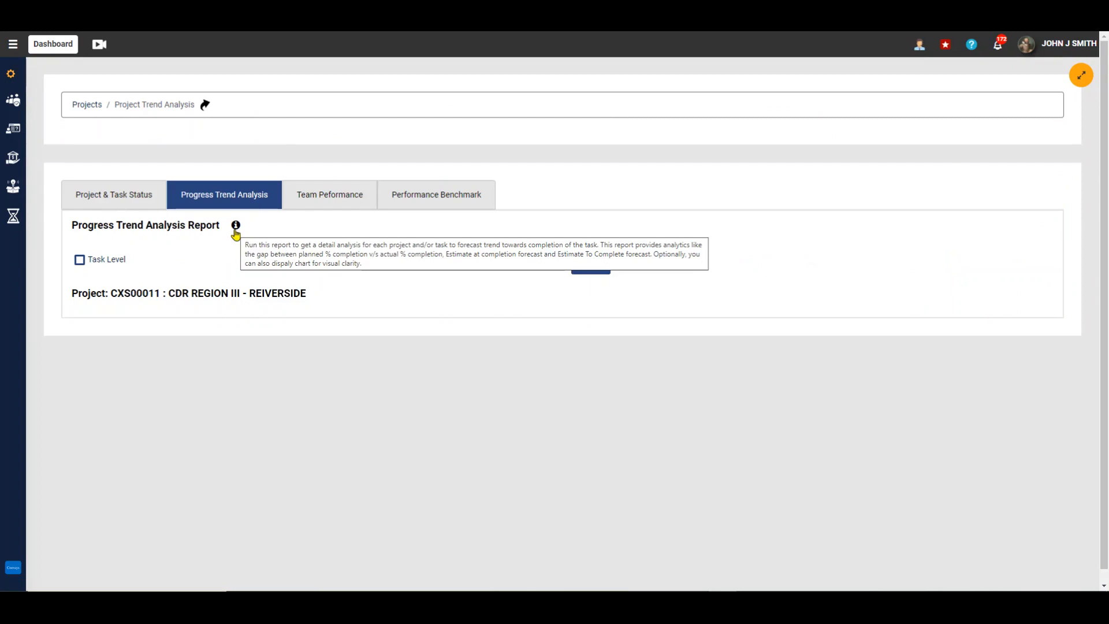
{"action": "left_click", "coordinate": [314, 195]}
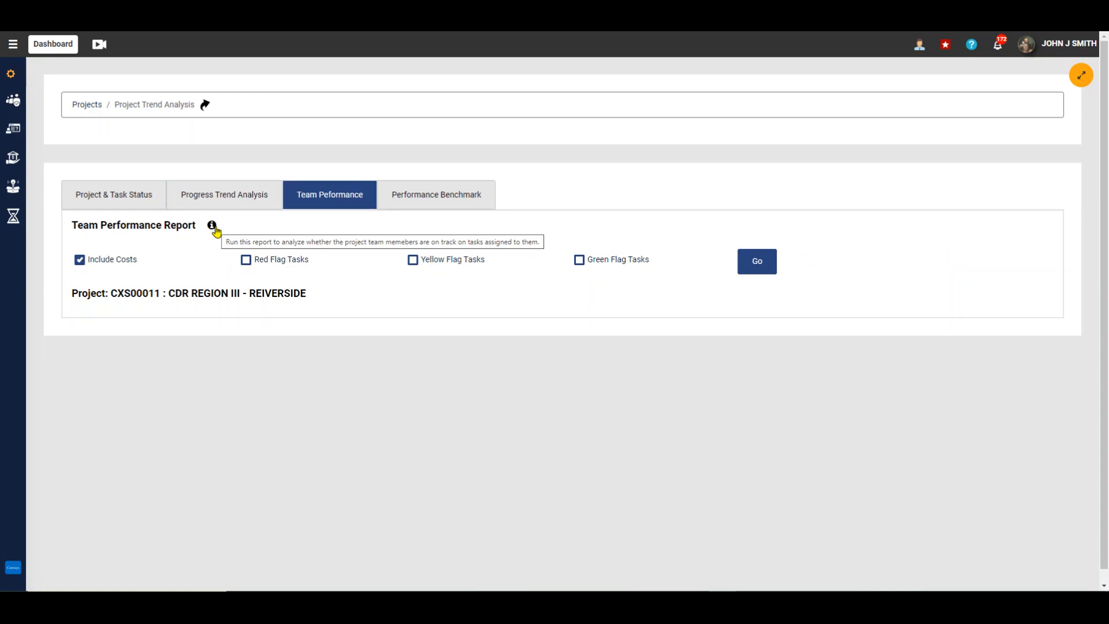
{"action": "left_click", "coordinate": [420, 199]}
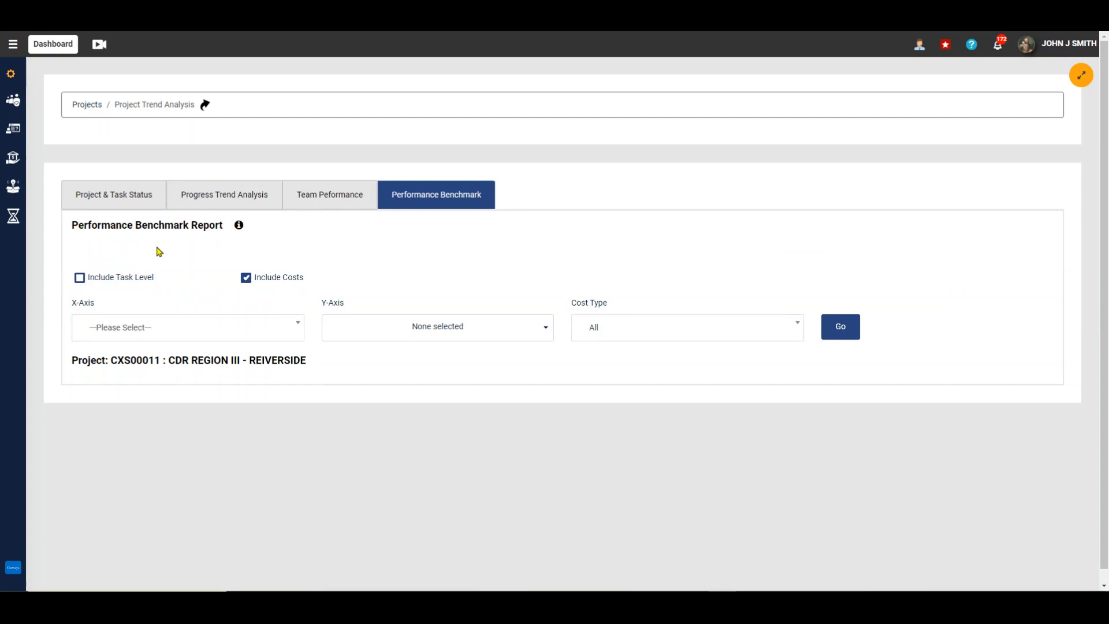
Run the Project & Task Status Report with task level and costs included, and expand project CXS00011 to review its tasks
{"action": "left_click", "coordinate": [199, 203]}
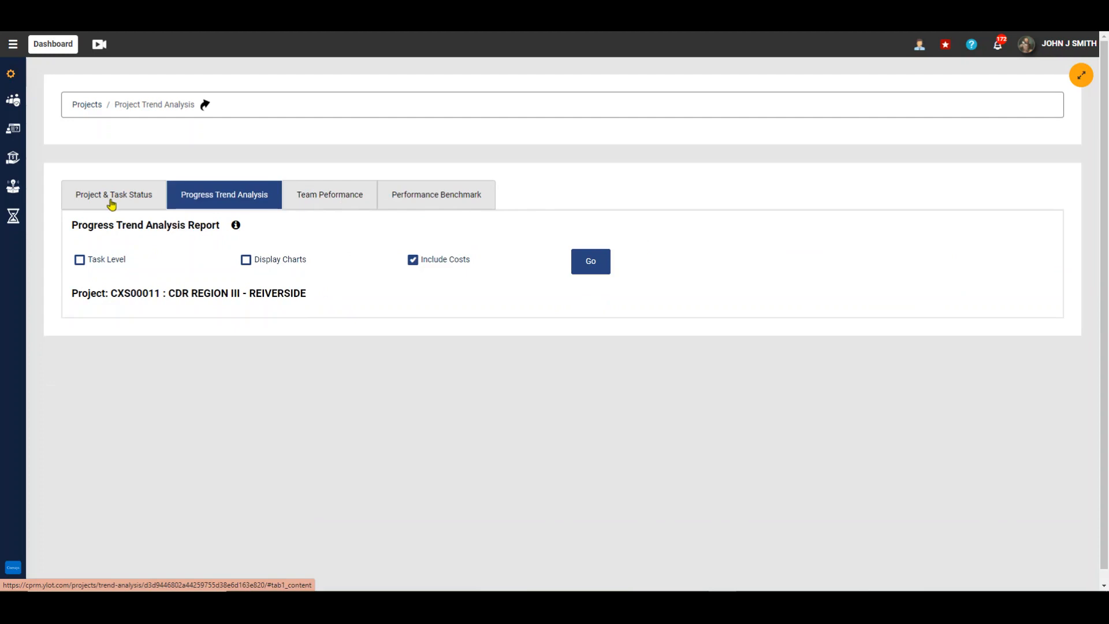
{"action": "left_click", "coordinate": [111, 203]}
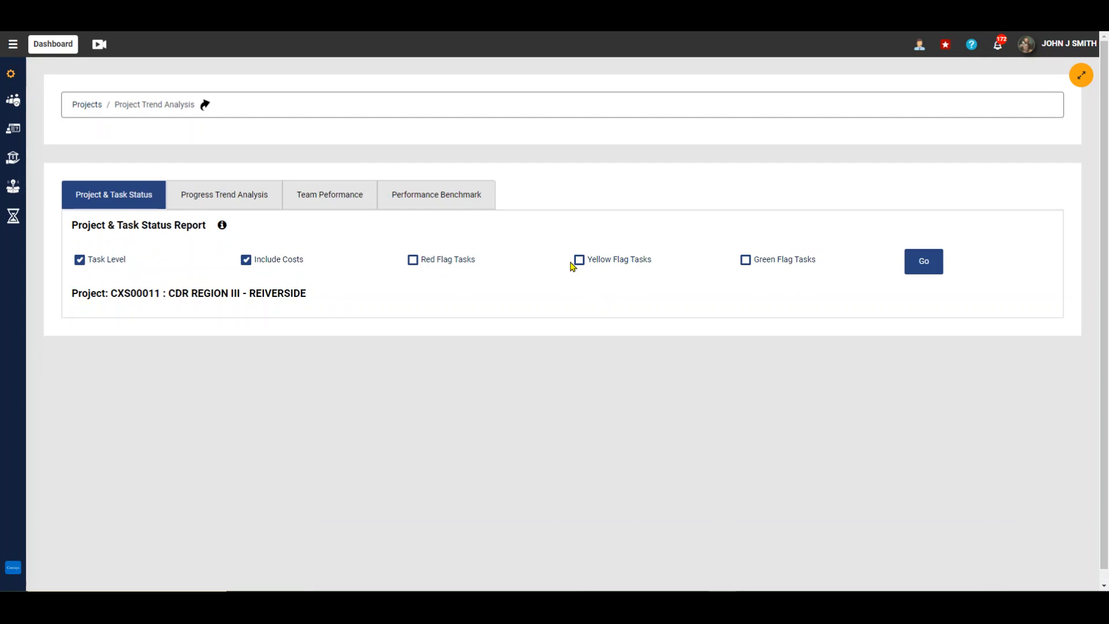
{"action": "left_click", "coordinate": [921, 265]}
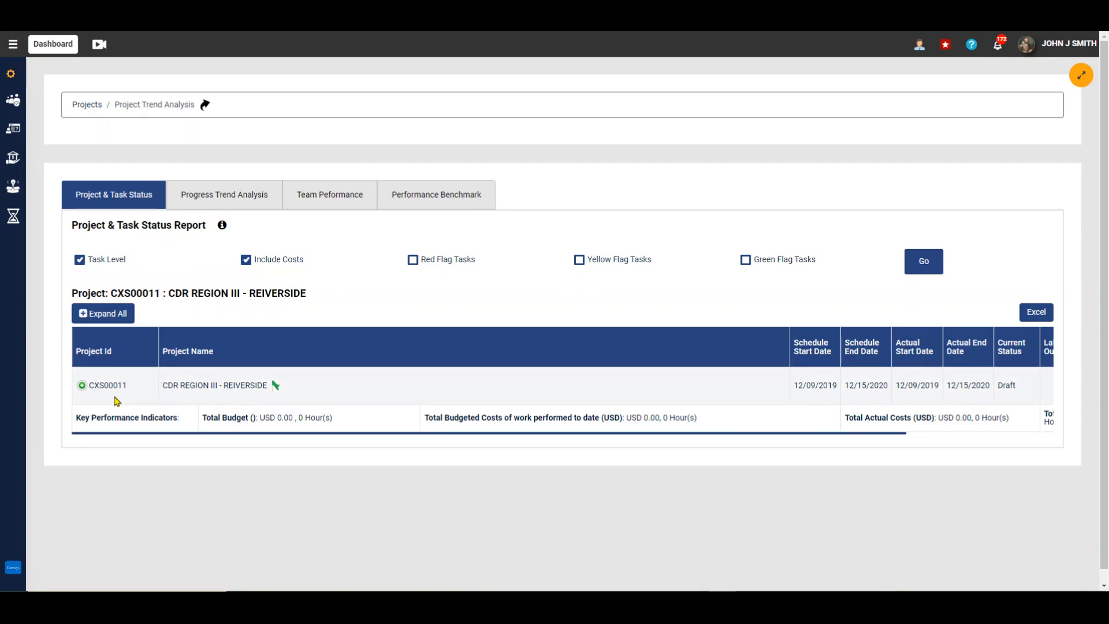
{"action": "left_click", "coordinate": [82, 386]}
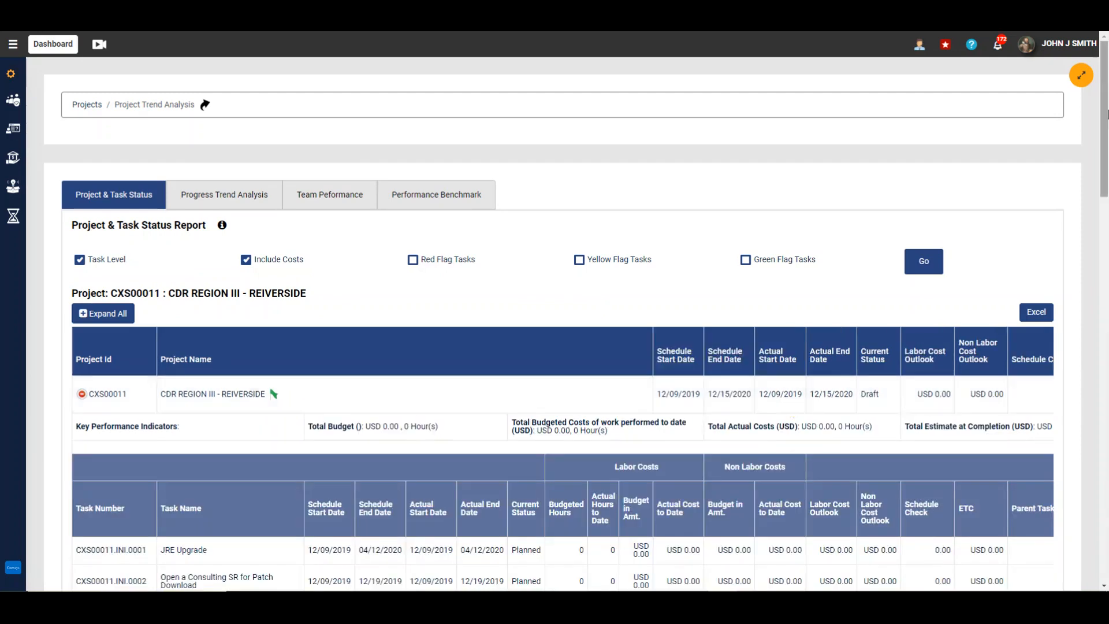
{"action": "scroll", "coordinate": [792, 413], "scroll_direction": "down", "scroll_amount": 6}
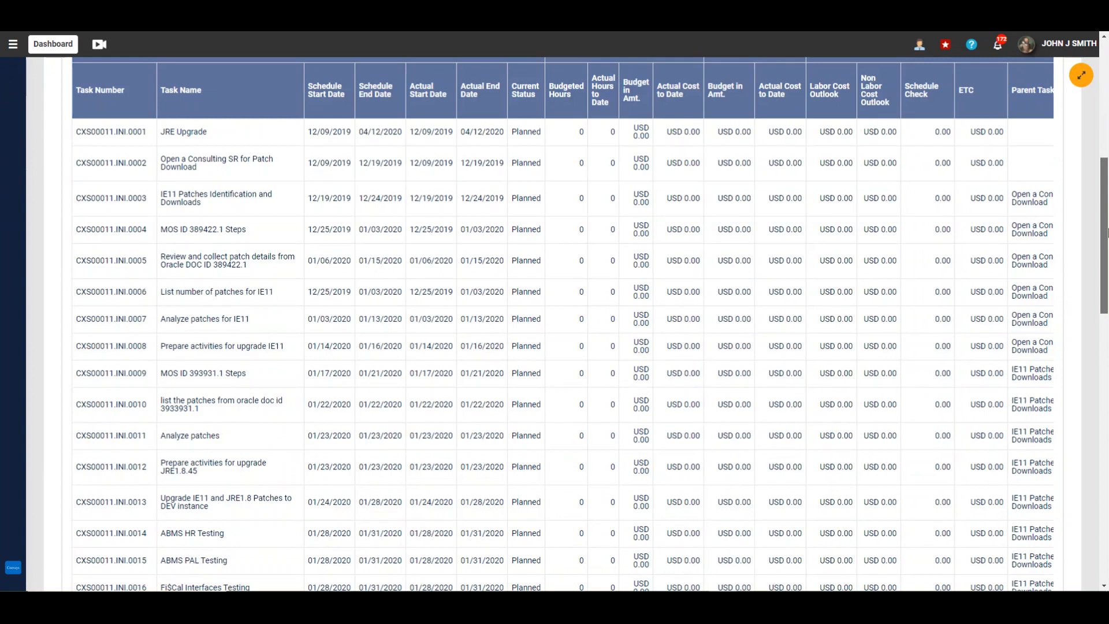
{"action": "left_click_drag", "start_coordinate": [1107, 231], "coordinate": [1089, 149]}
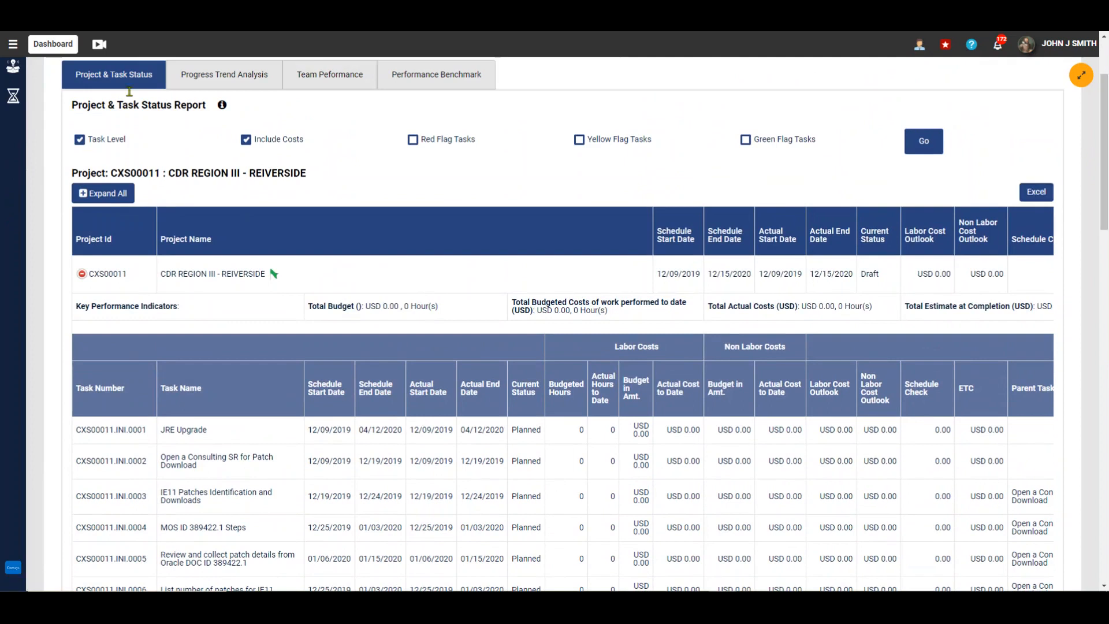
Rerun the Project & Task Status Report with all rows expanded and look over the task details
{"action": "left_click", "coordinate": [201, 79]}
{"action": "left_click", "coordinate": [110, 184]}
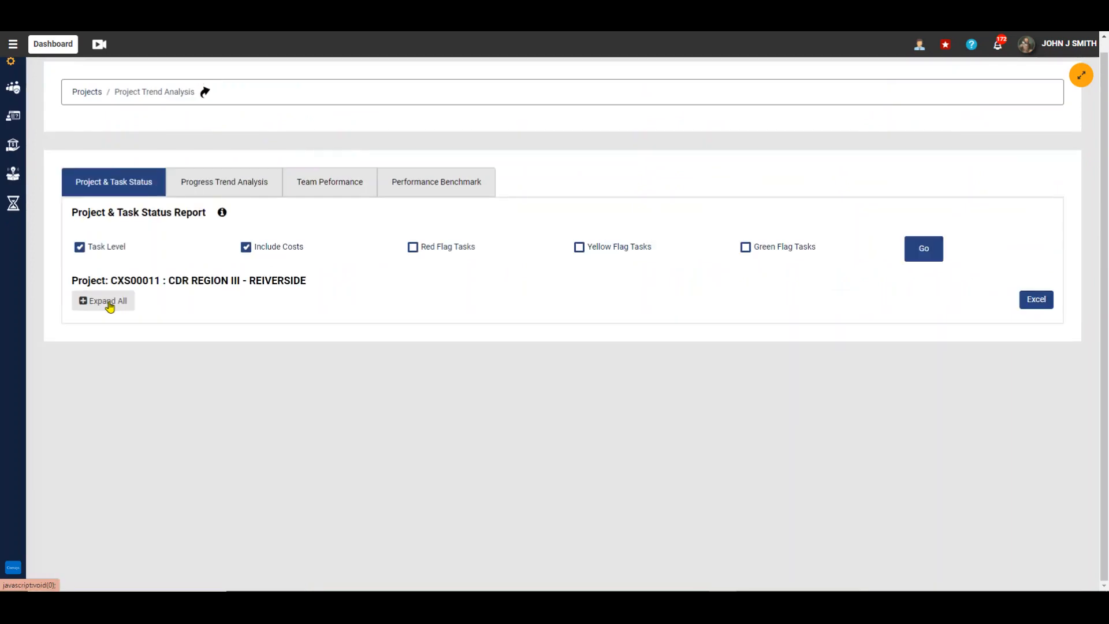
{"action": "left_click", "coordinate": [109, 302]}
{"action": "left_click", "coordinate": [923, 249]}
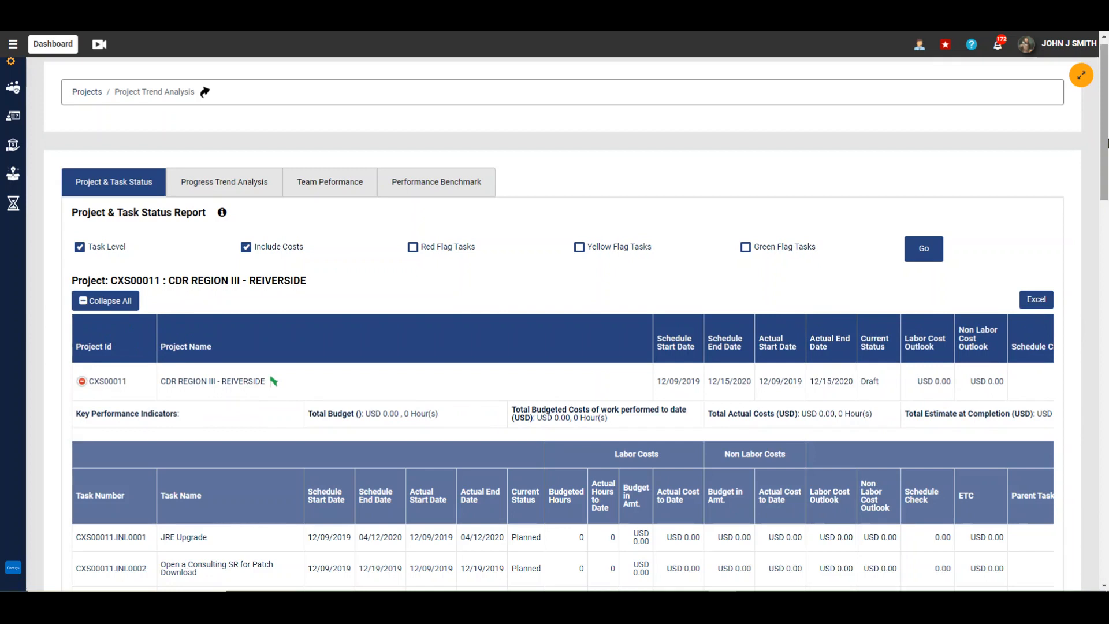
{"action": "left_click_drag", "start_coordinate": [1106, 138], "coordinate": [1003, 145]}
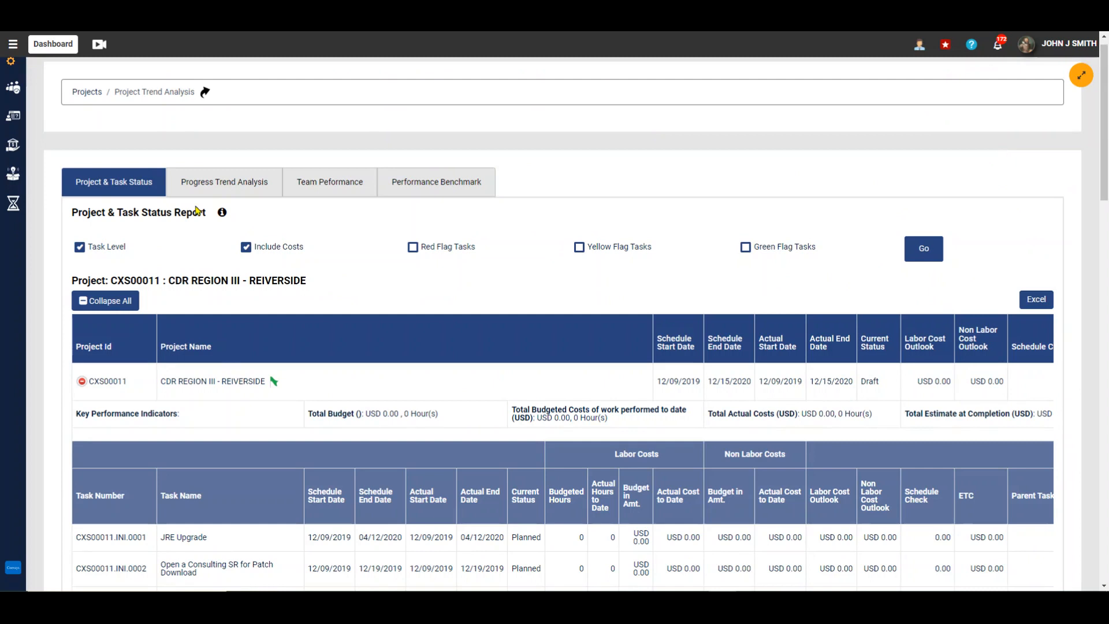
Run the Progress Trend Analysis Report with task level, charts and costs included, and look through the project and task charts
{"action": "left_click", "coordinate": [202, 183]}
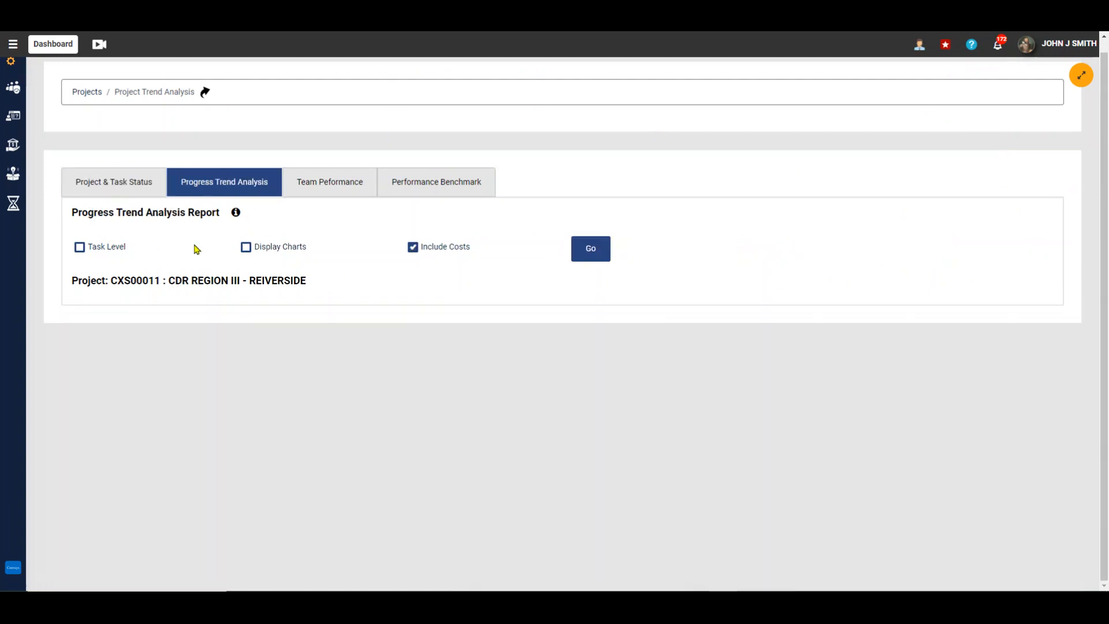
{"action": "left_click", "coordinate": [117, 251]}
{"action": "left_click", "coordinate": [249, 250]}
{"action": "left_click", "coordinate": [603, 252]}
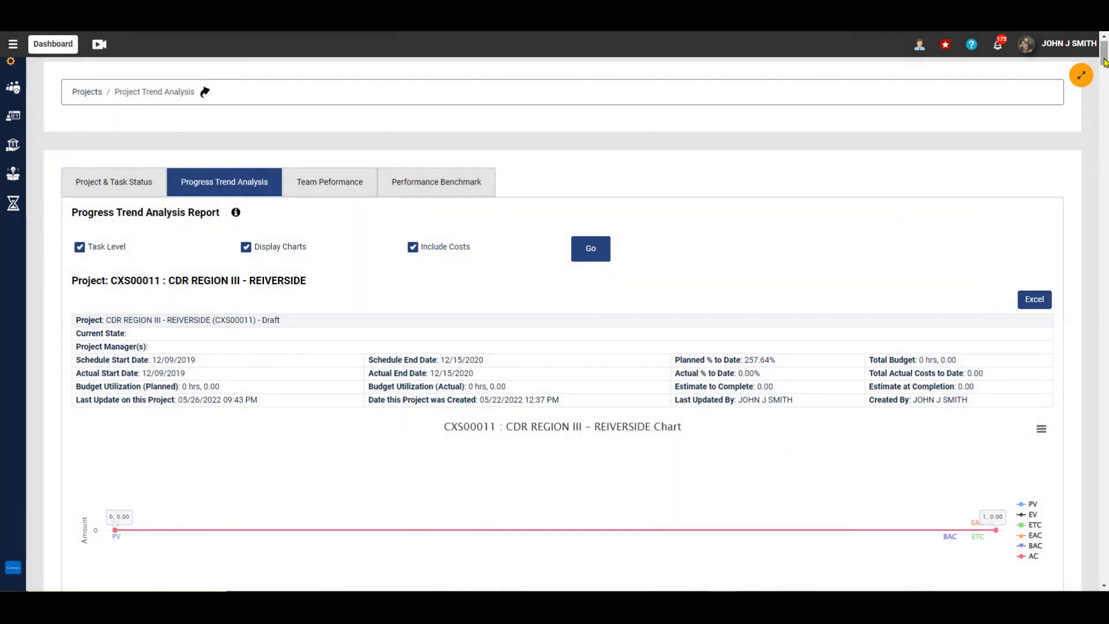
{"action": "left_click_drag", "start_coordinate": [1105, 62], "coordinate": [1105, 222]}
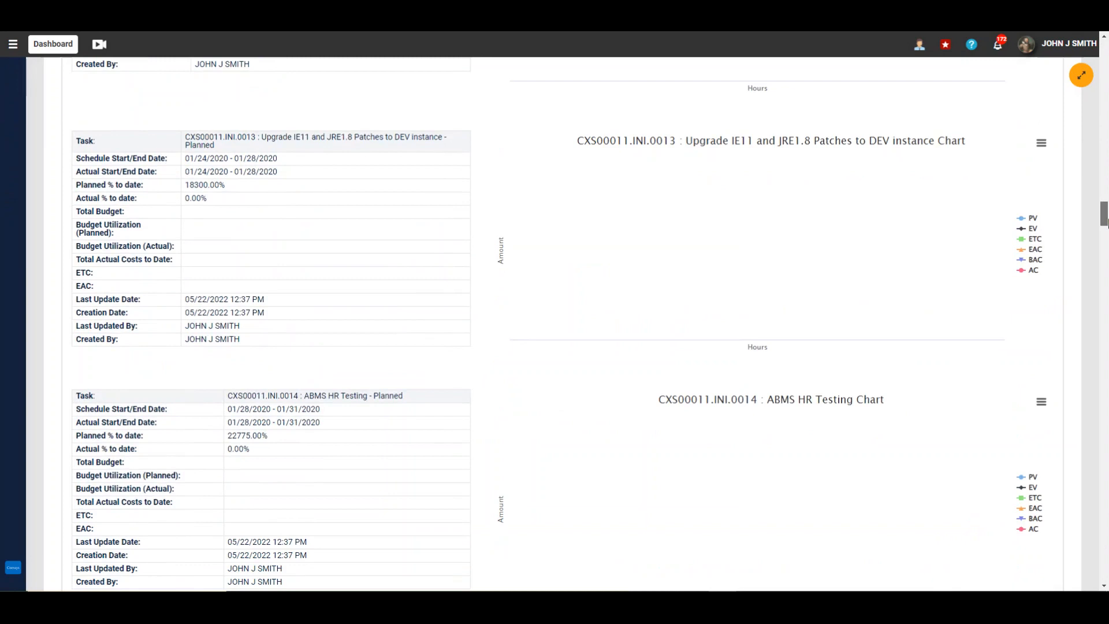
{"action": "left_click_drag", "start_coordinate": [1105, 222], "coordinate": [1104, 58]}
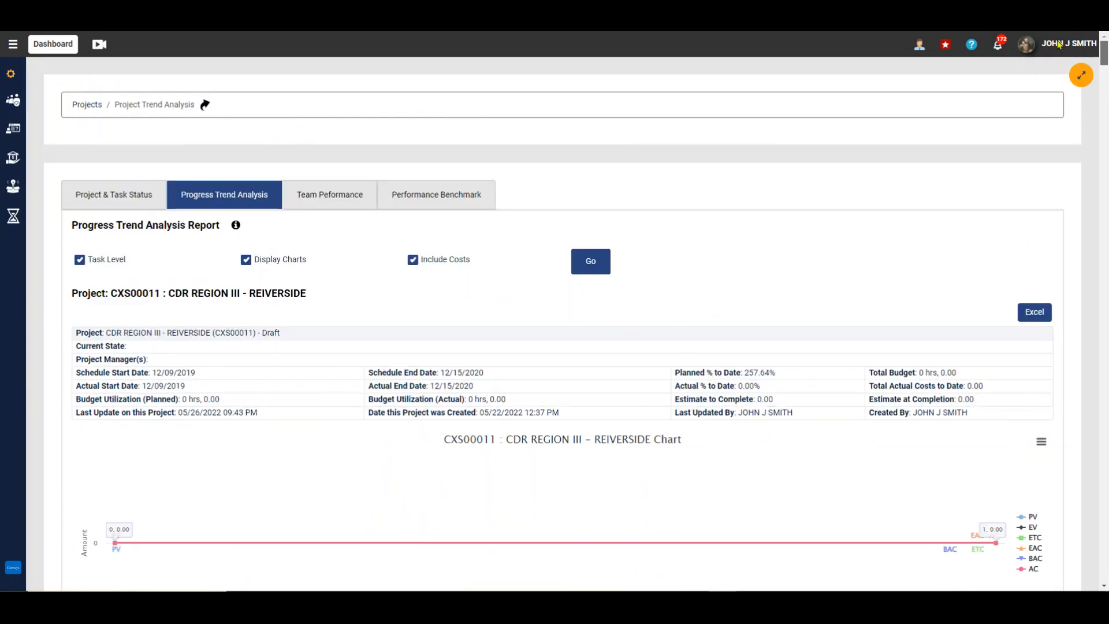
Run the Team Performance Report with costs included and no flag filters
{"action": "left_click", "coordinate": [330, 194]}
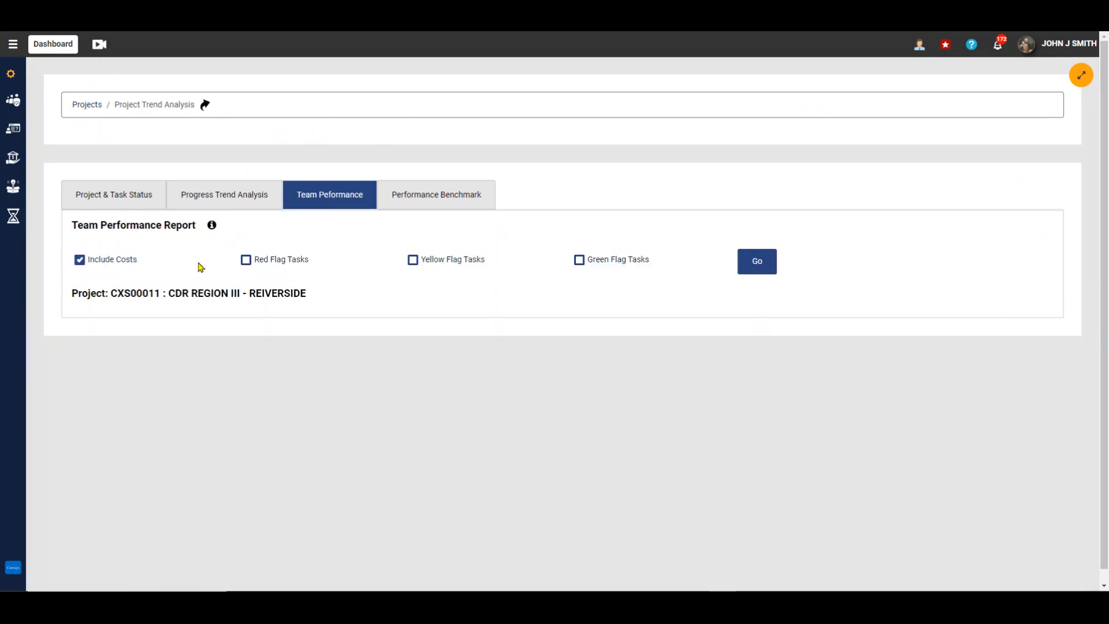
{"action": "left_click", "coordinate": [762, 262]}
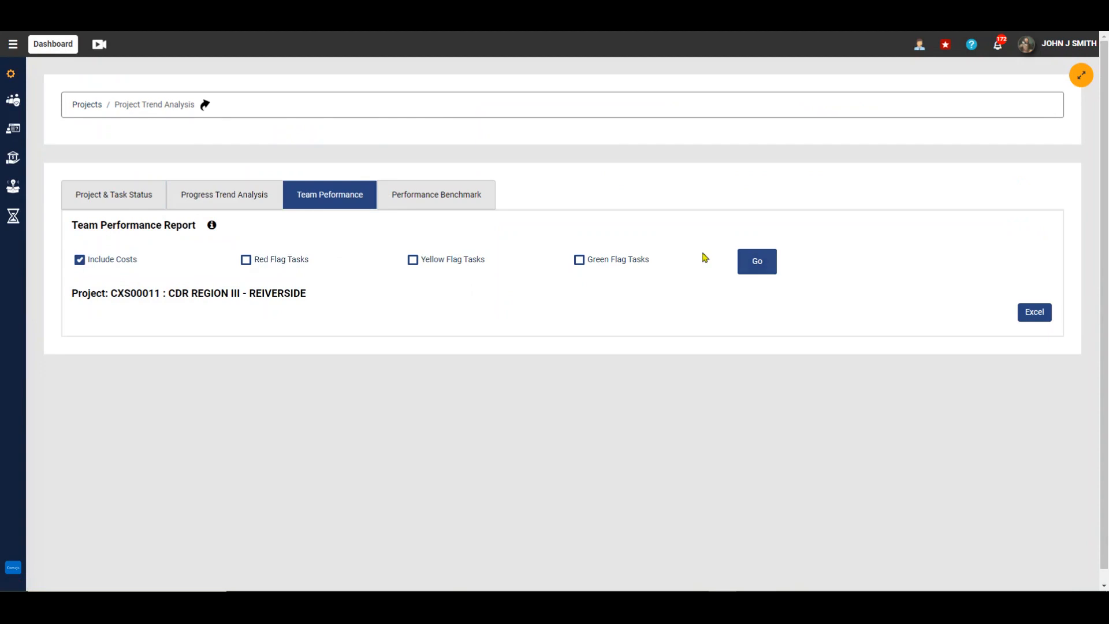
{"action": "left_click", "coordinate": [764, 265]}
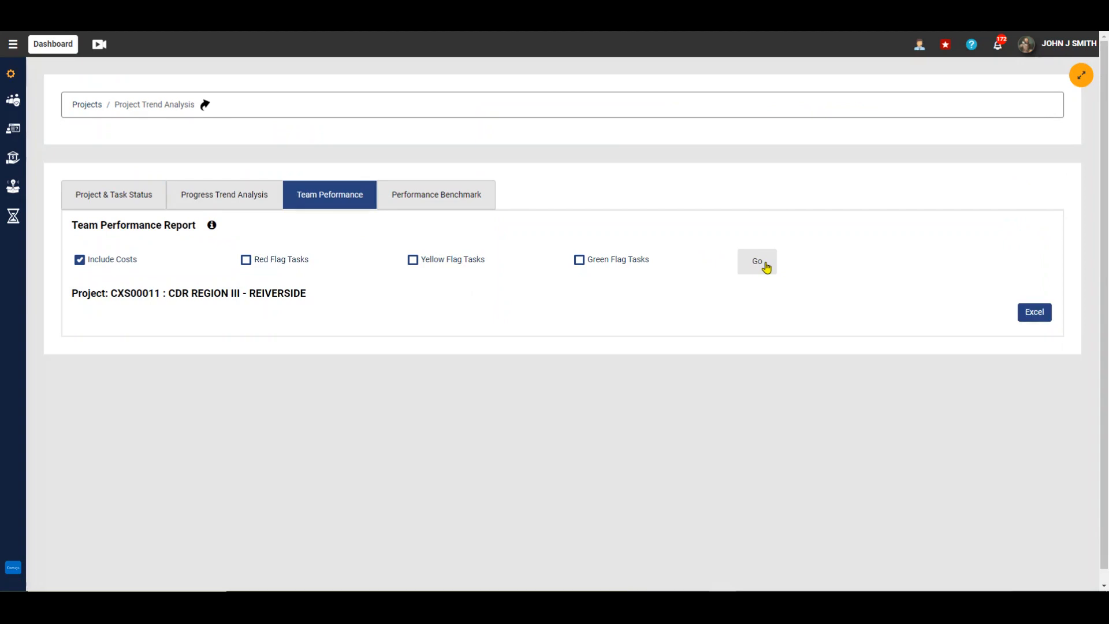
Rerun the Team Performance Report for red, yellow and green flag tasks, with costs excluded
{"action": "left_click", "coordinate": [248, 262]}
{"action": "left_click", "coordinate": [415, 261]}
{"action": "left_click", "coordinate": [580, 260]}
{"action": "left_click", "coordinate": [80, 260]}
{"action": "left_click", "coordinate": [774, 267]}
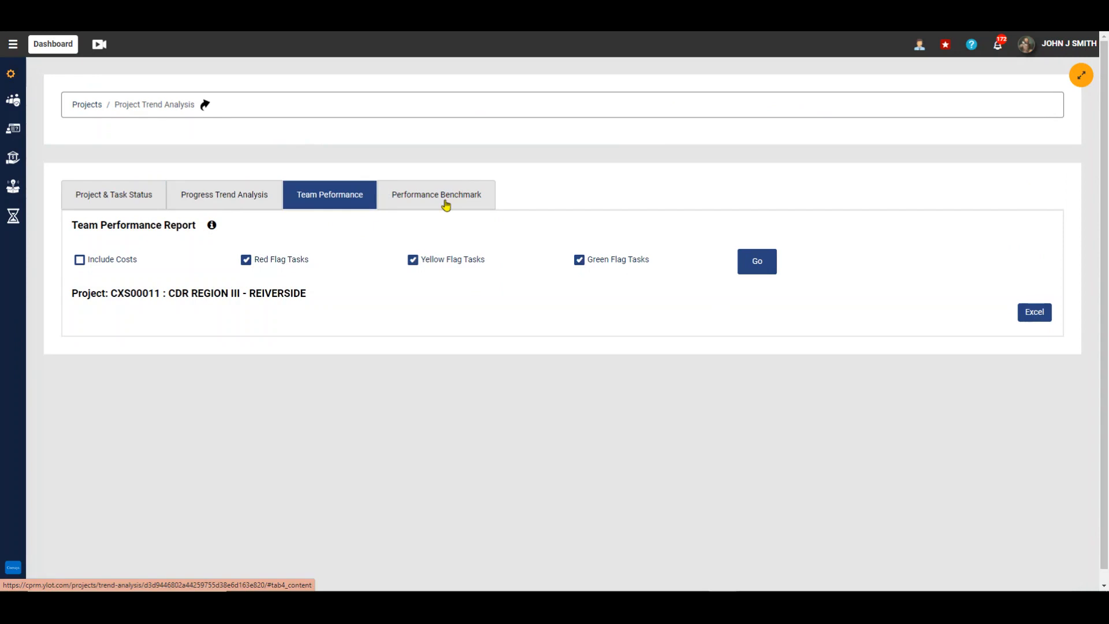
Run the Performance Benchmark Report with task level and costs included, BAC Hours on the X-axis, all Y-axis measures and all cost types
{"action": "left_click", "coordinate": [446, 203]}
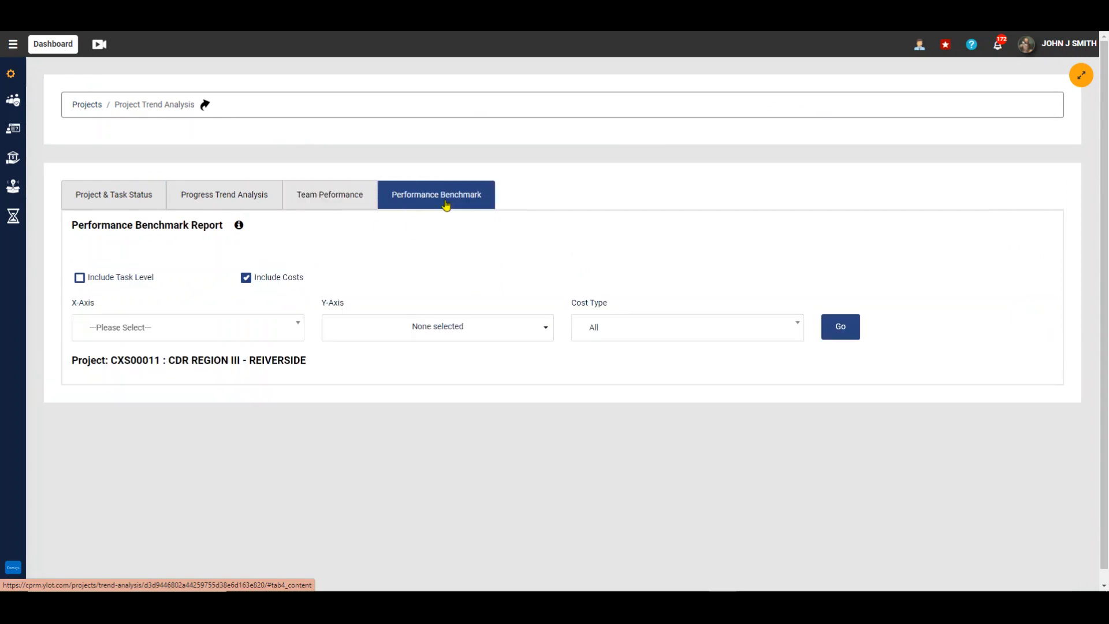
{"action": "left_click", "coordinate": [108, 281]}
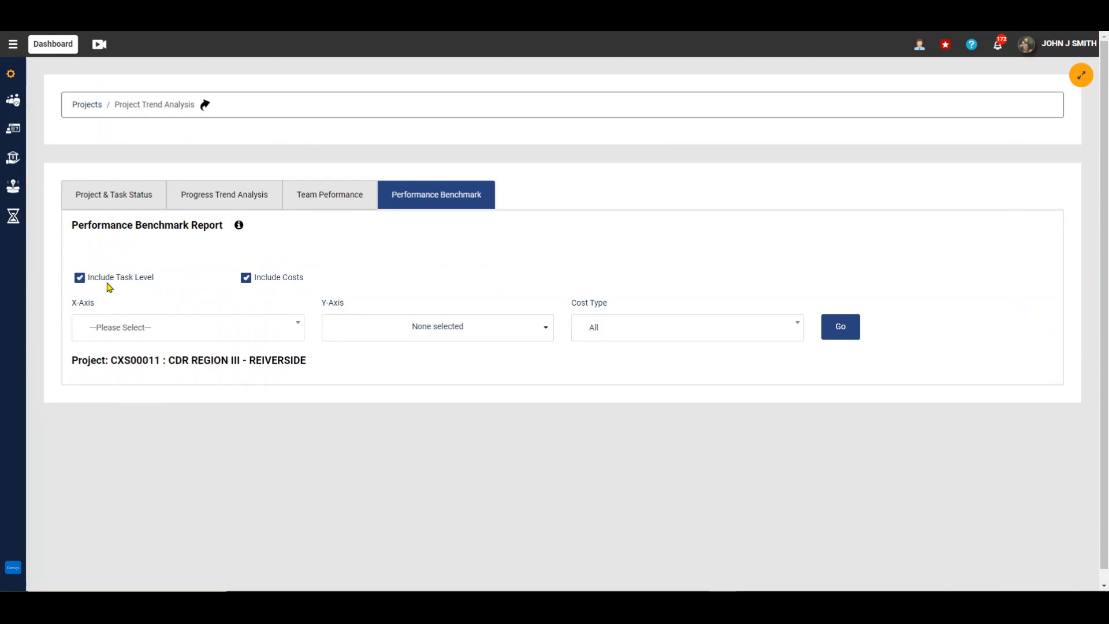
{"action": "left_click", "coordinate": [104, 327]}
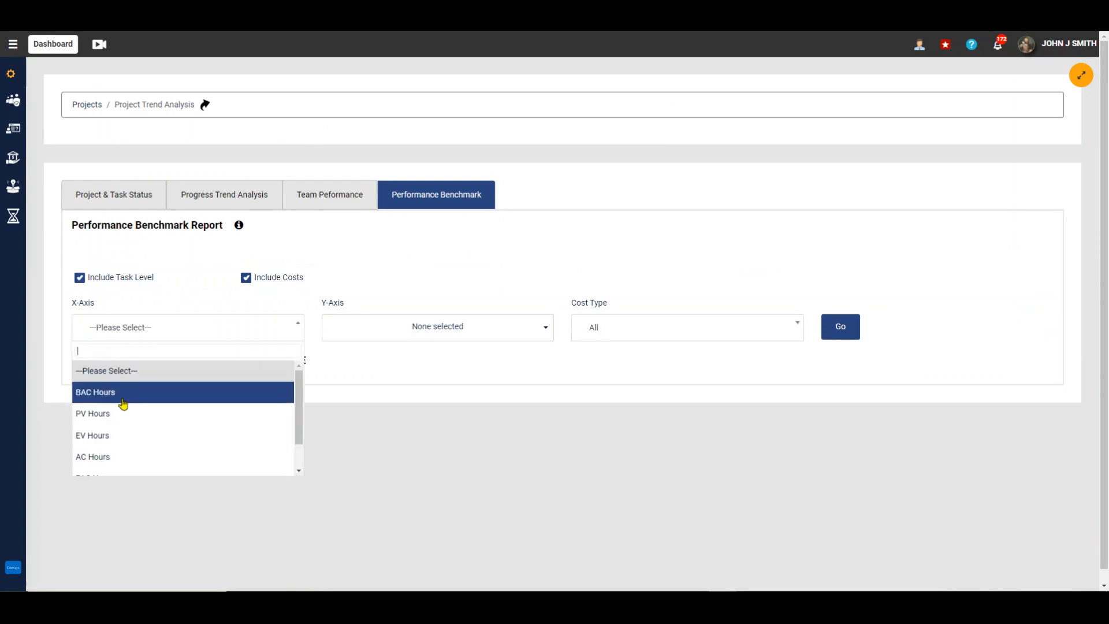
{"action": "left_click", "coordinate": [123, 392]}
{"action": "left_click", "coordinate": [428, 326]}
{"action": "left_click", "coordinate": [360, 394]}
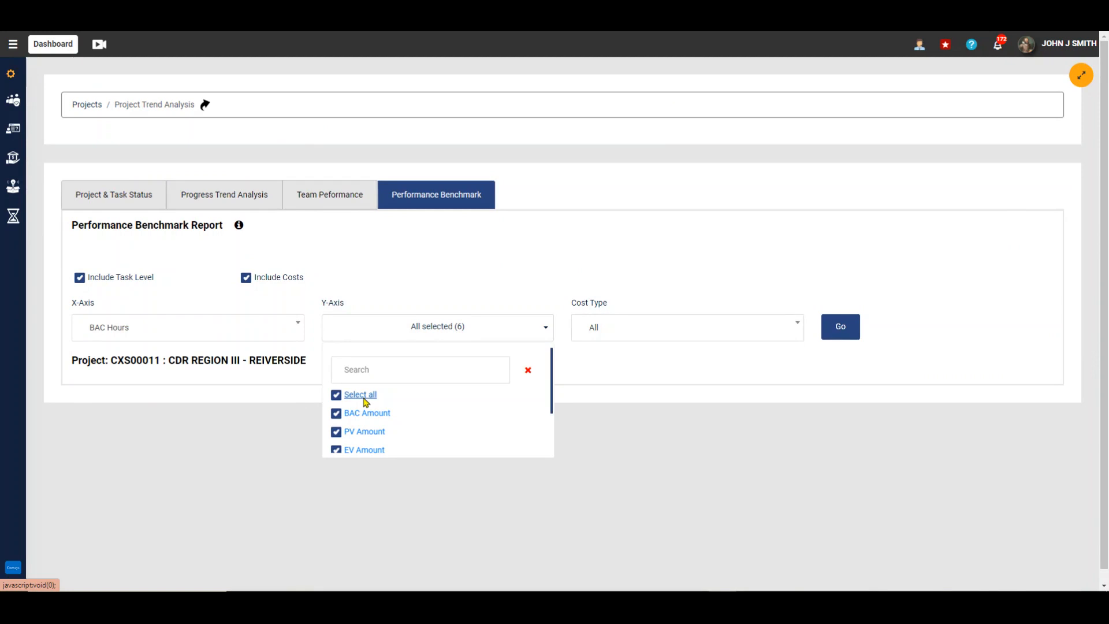
{"action": "left_click", "coordinate": [840, 327]}
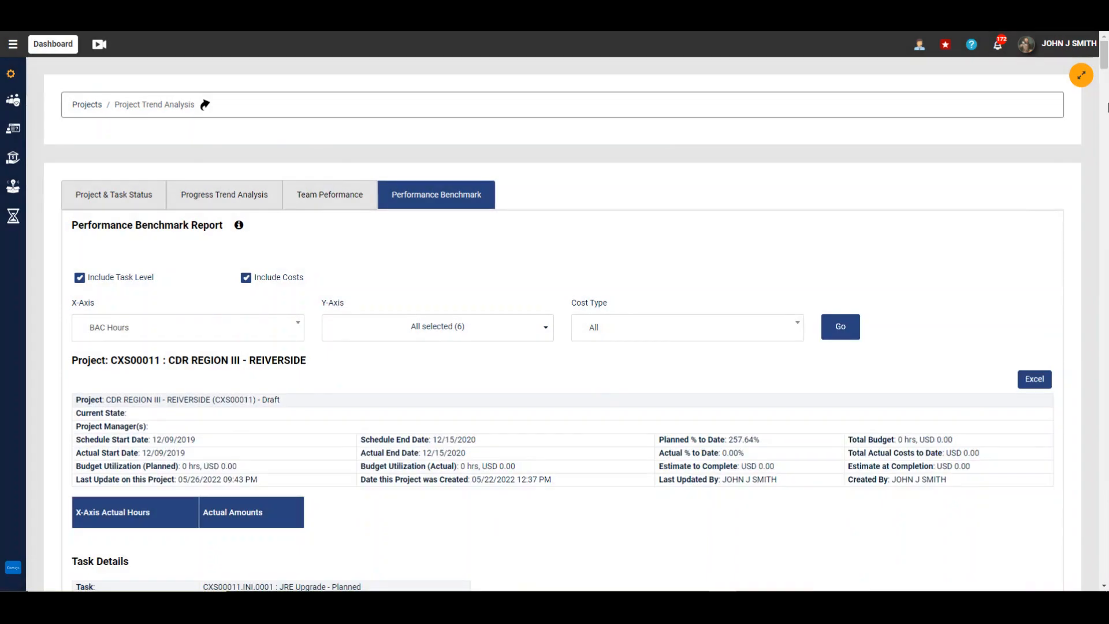
Look over the generated Performance Benchmark Report and open its Y-axis measure choices
{"action": "mouse_move", "coordinate": [1103, 60]}
{"action": "left_mouse_down"}
{"action": "mouse_move", "coordinate": [1104, 80]}
{"action": "mouse_move", "coordinate": [1096, 61]}
{"action": "left_mouse_up"}
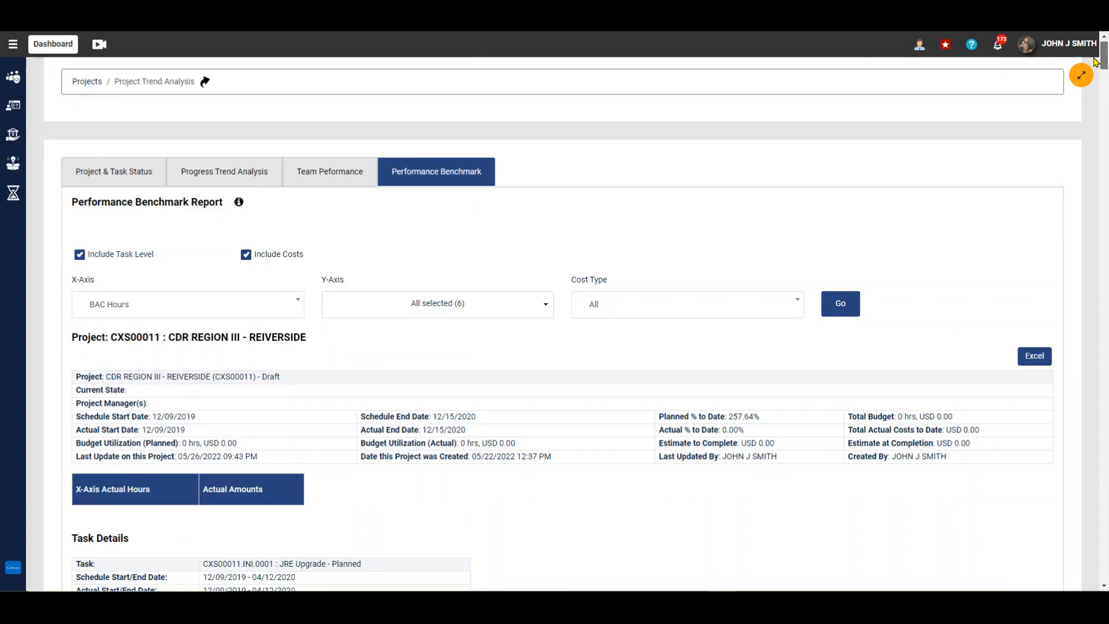
{"action": "scroll", "coordinate": [1096, 61], "scroll_direction": "up", "scroll_amount": 1}
{"action": "left_click", "coordinate": [439, 327]}
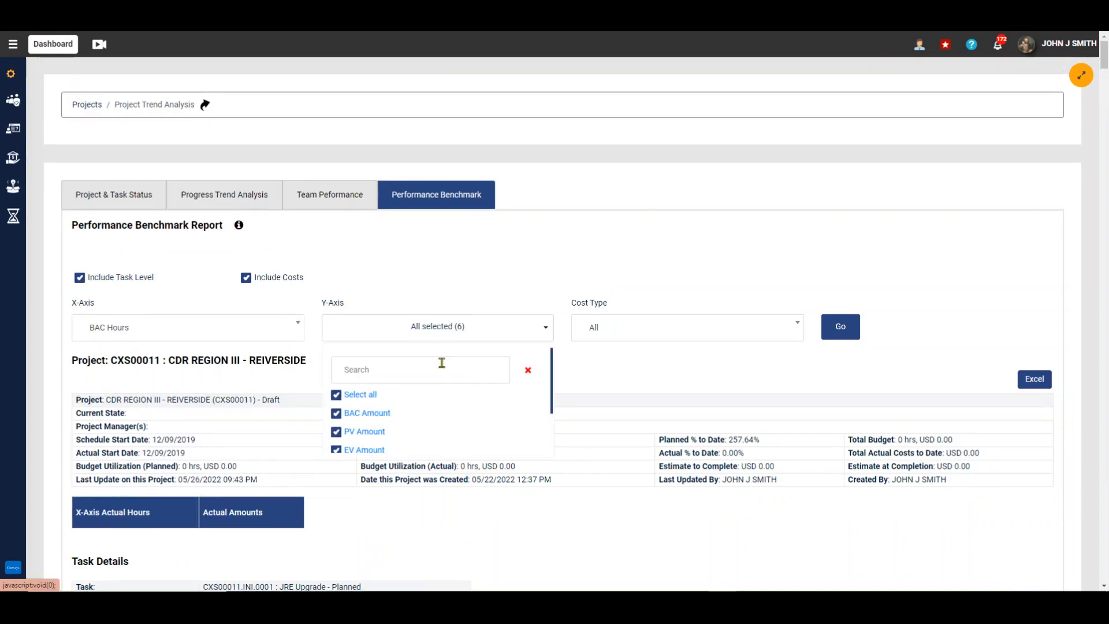